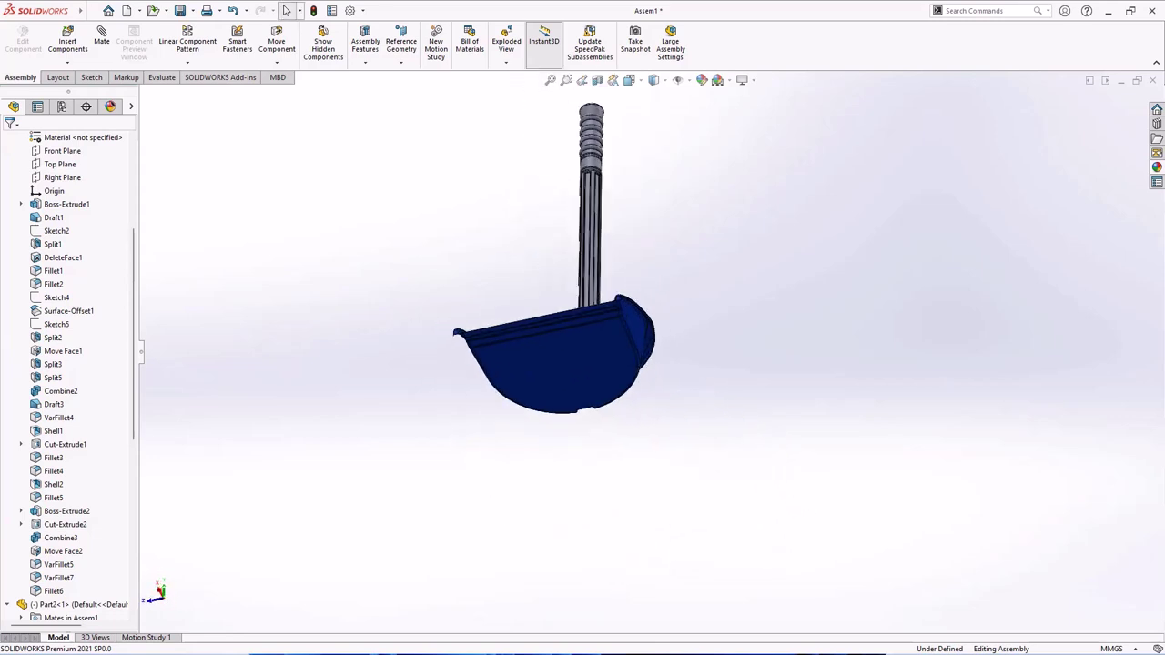
Step: Orbit the finished dustpan assembly to a lower viewing angle
mouse_move(564, 346)
middle_mouse_down()
mouse_move(546, 327)
mouse_move(546, 345)
mouse_move(528, 345)
mouse_move(565, 328)
mouse_move(509, 355)
middle_mouse_up()
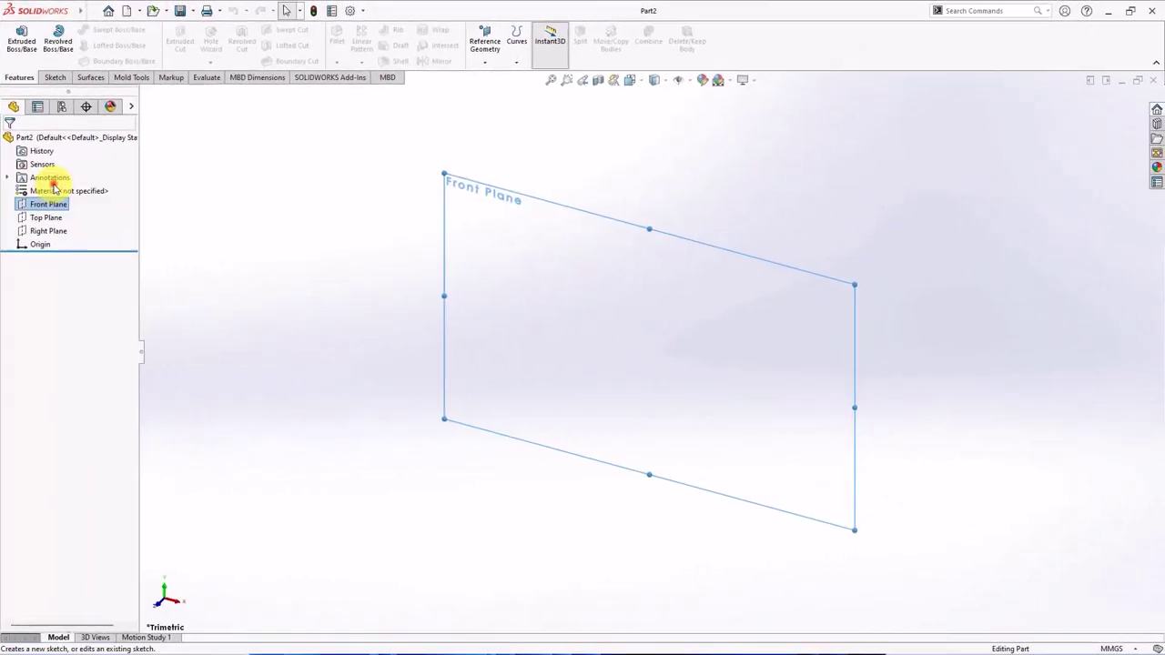
Step: Draw a center rectangle on the Front Plane, centred on the origin
left_click(91, 47)
left_click(116, 73)
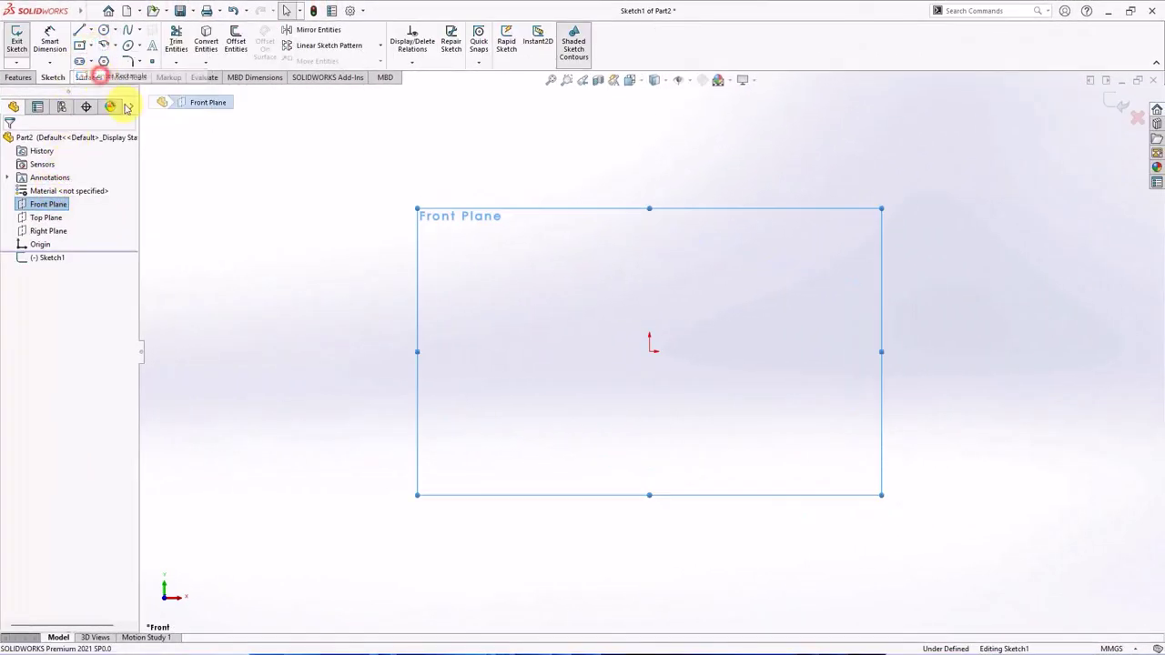
left_click(649, 350)
left_click(761, 247)
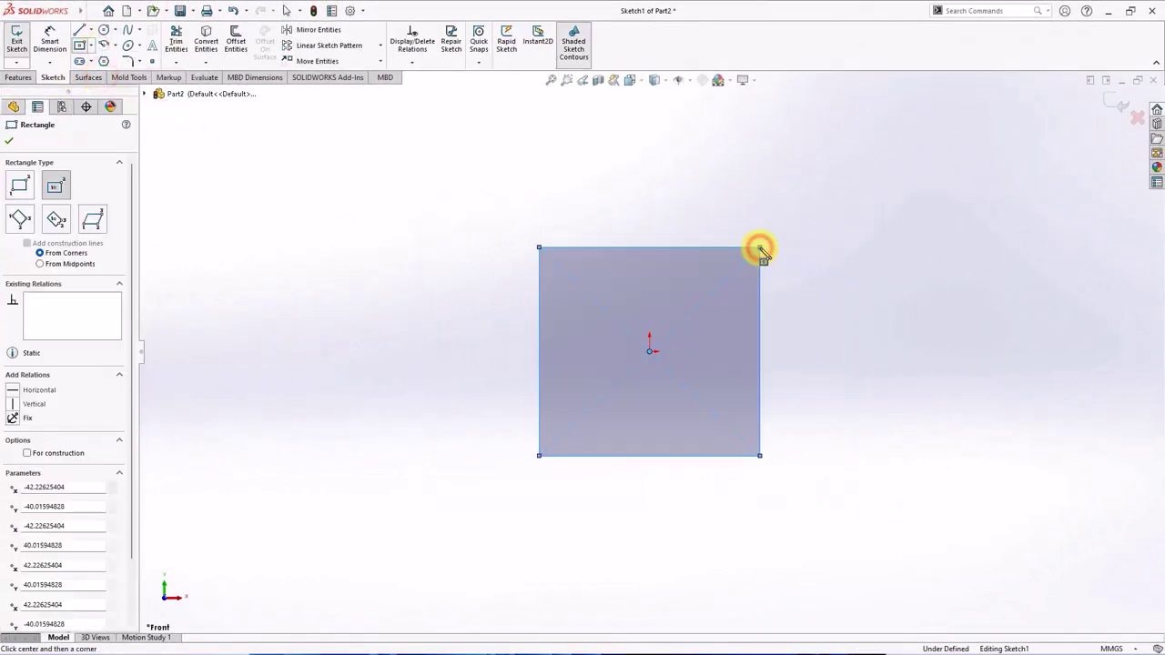
right_click(760, 246)
left_click(780, 330)
Step: Make the top and left sides equal and dimension the top side to 25 mm
left_click(651, 247)
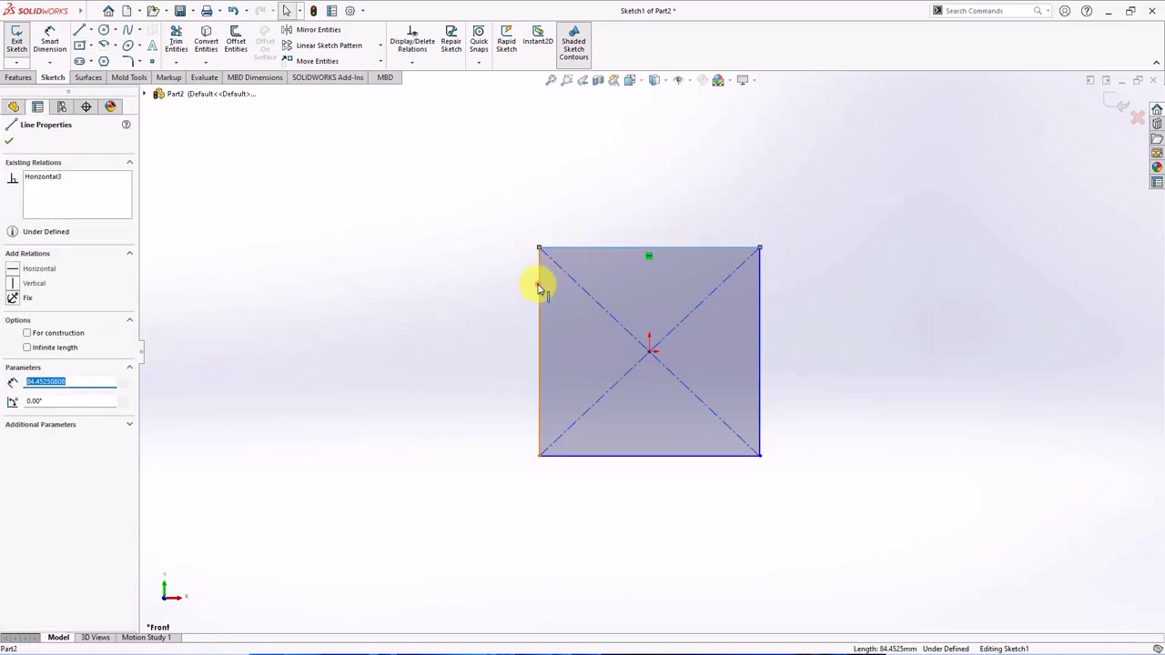
left_click(539, 287, "ctrl")
left_click(664, 235)
left_click(49, 41)
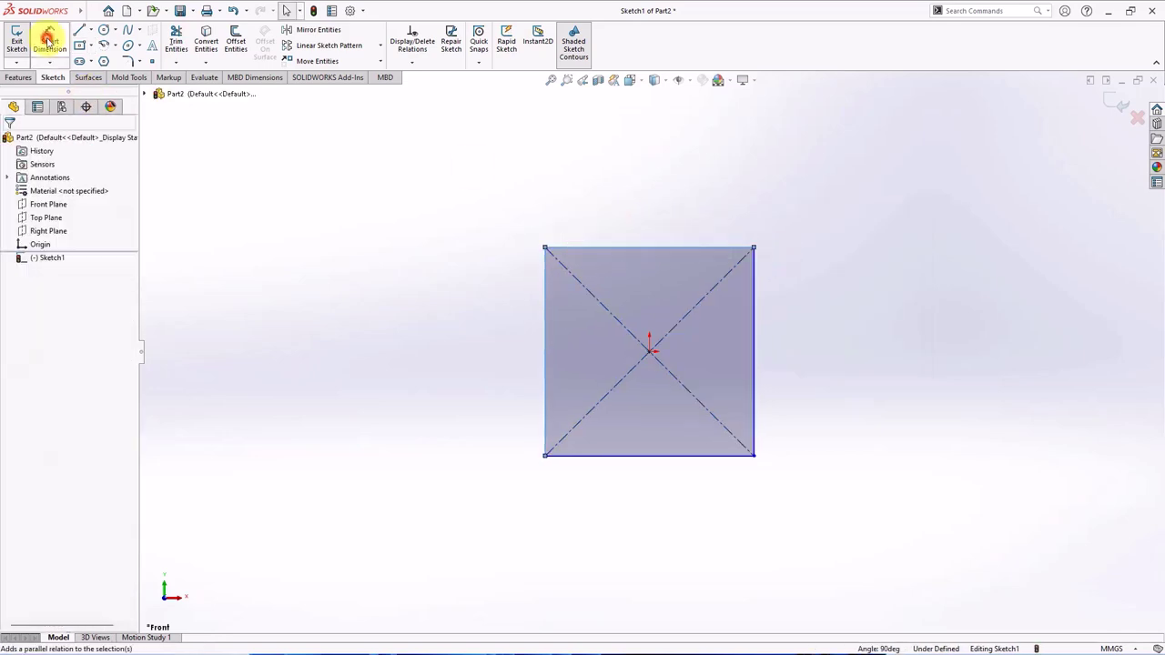
left_click(604, 248)
left_click(640, 211)
type("25")
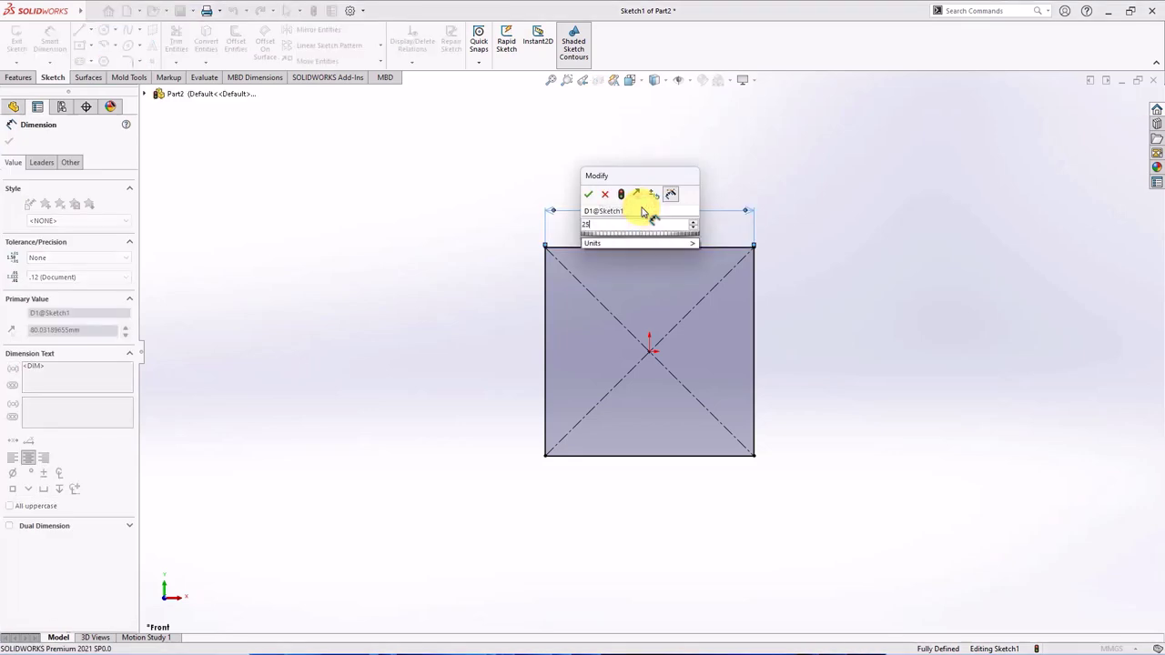
left_click(589, 197)
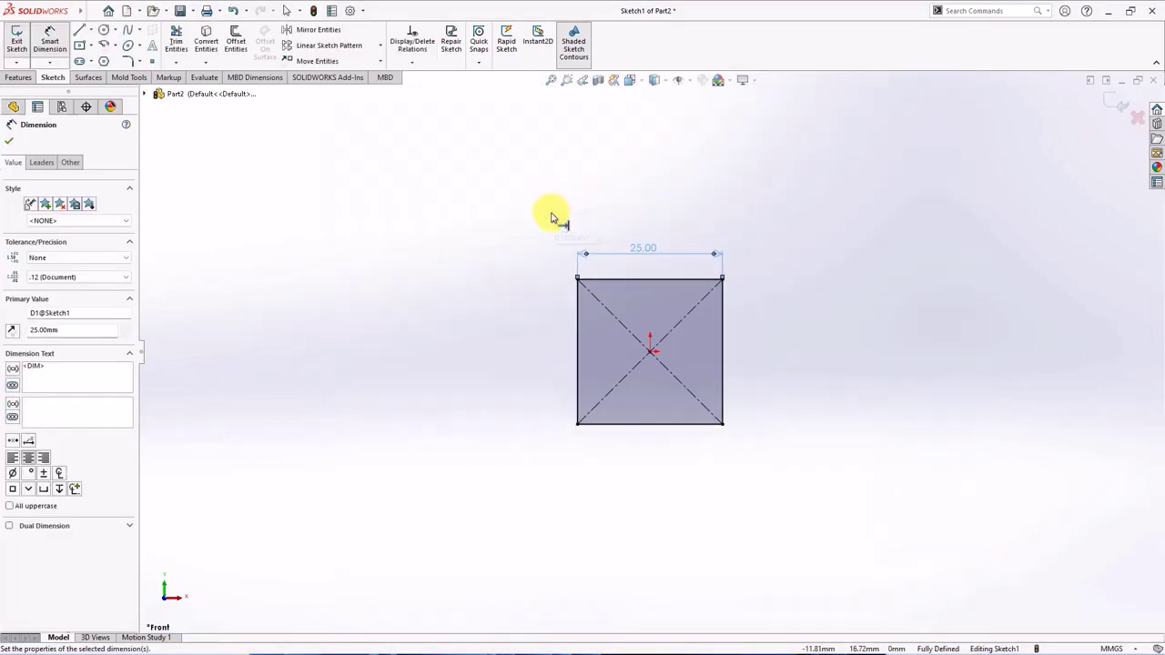
middle_click_drag(551, 213, 478, 267)
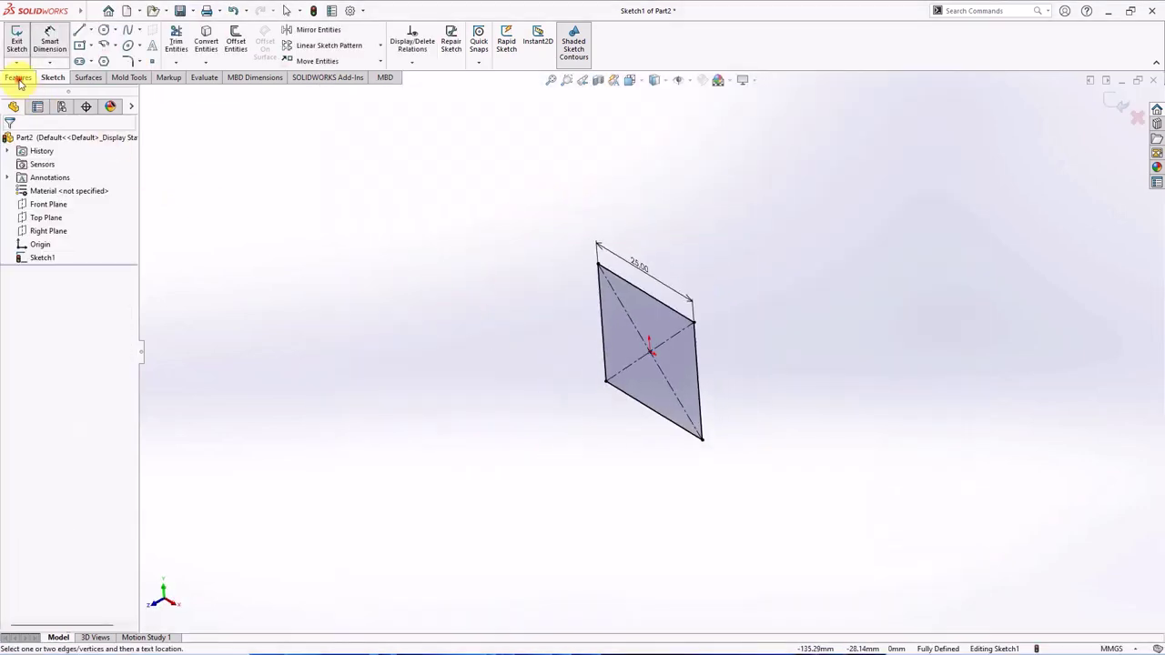
Step: Extrude the square 46 mm in the reversed direction with a 1° outward draft
left_click(18, 77)
left_click(22, 41)
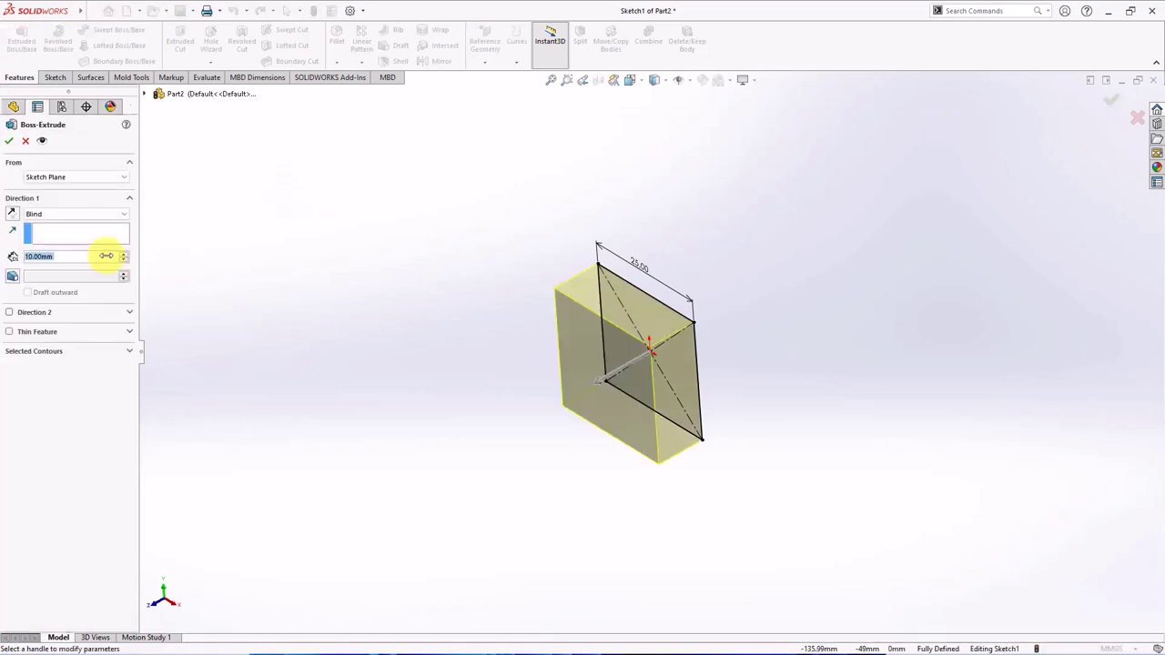
type("46")
key("Return")
left_click(11, 213)
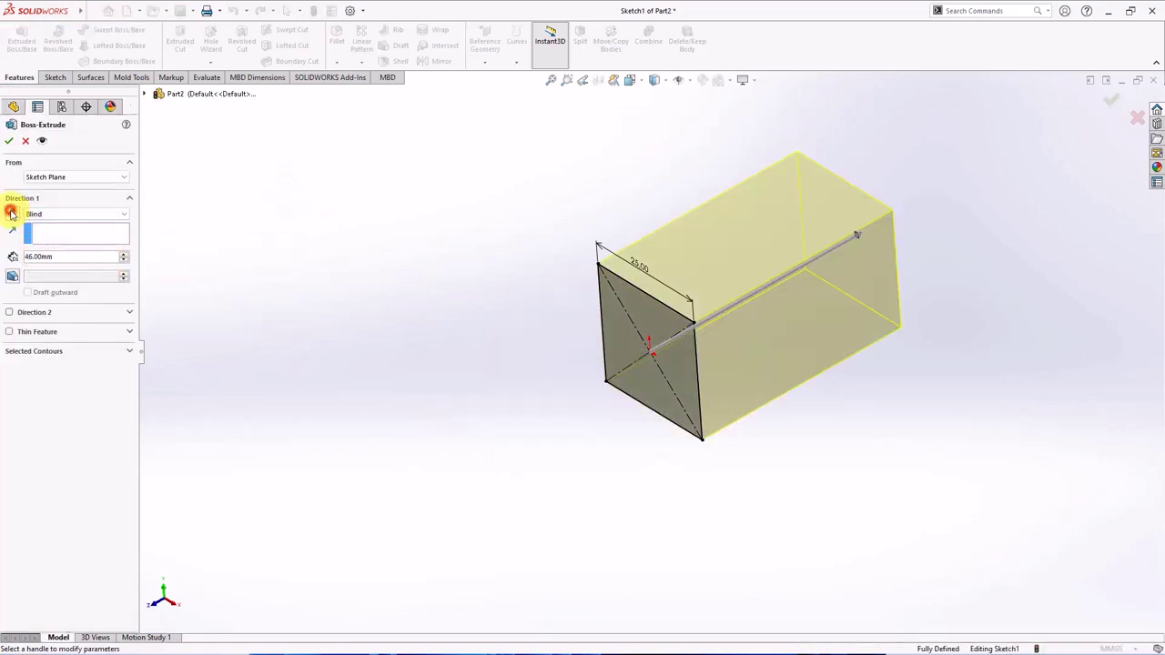
left_click(12, 277)
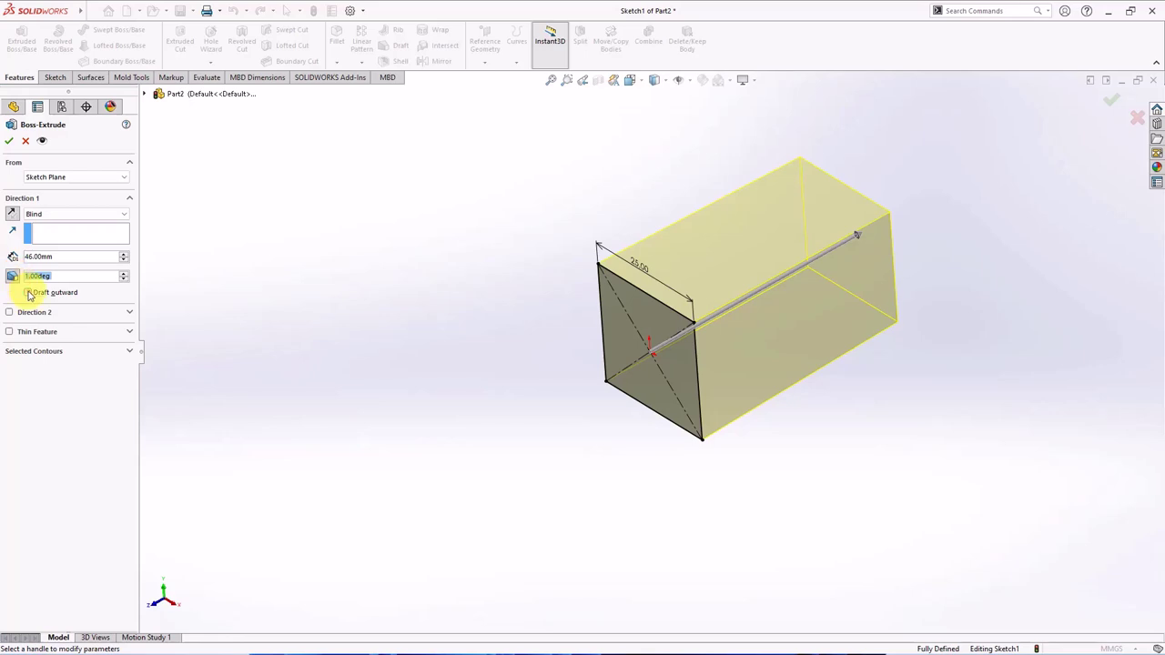
left_click(28, 292)
left_click(367, 276)
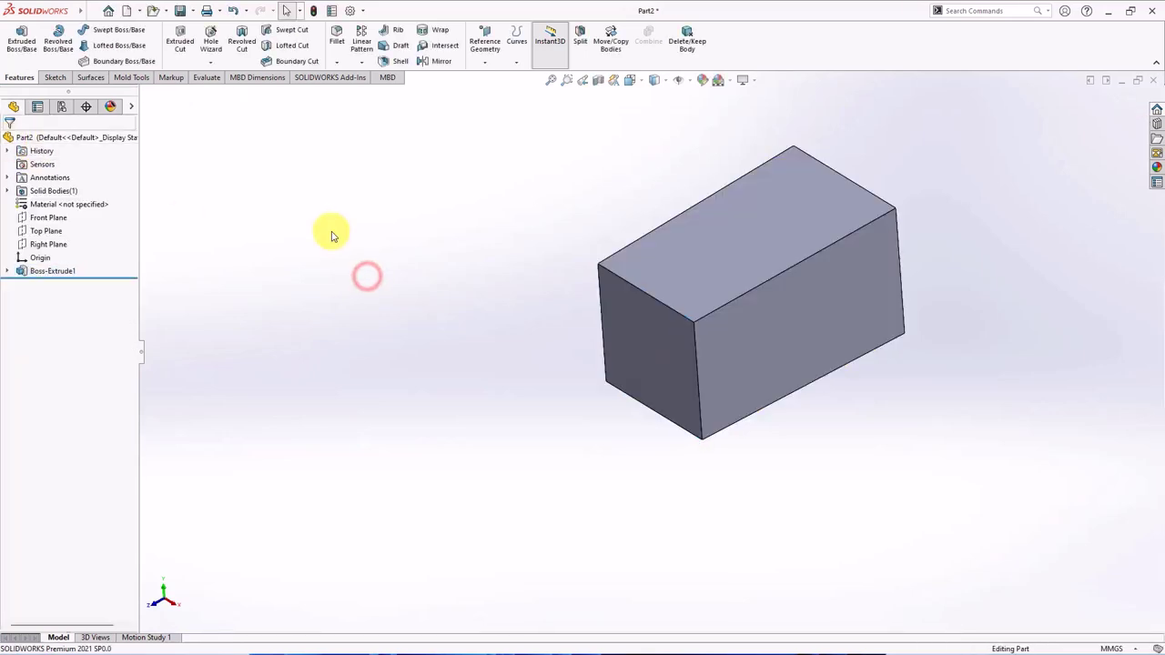
Step: Round the block's connected long edges with a 5.5 mm fillet, then select its end face
left_click(337, 45)
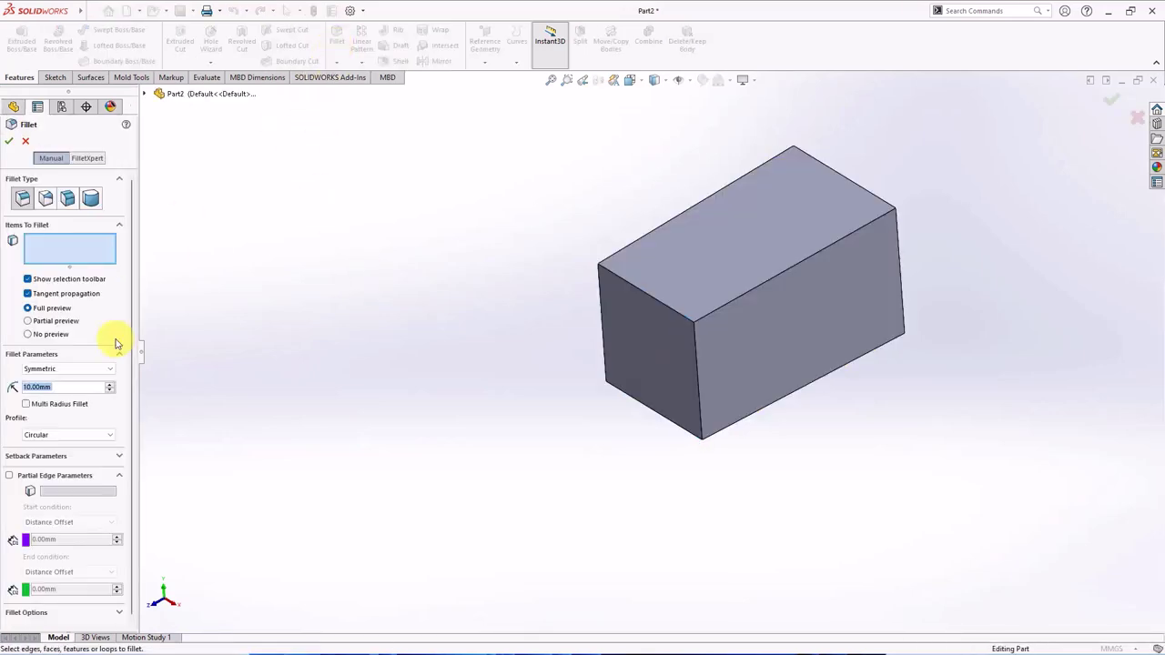
type("5")
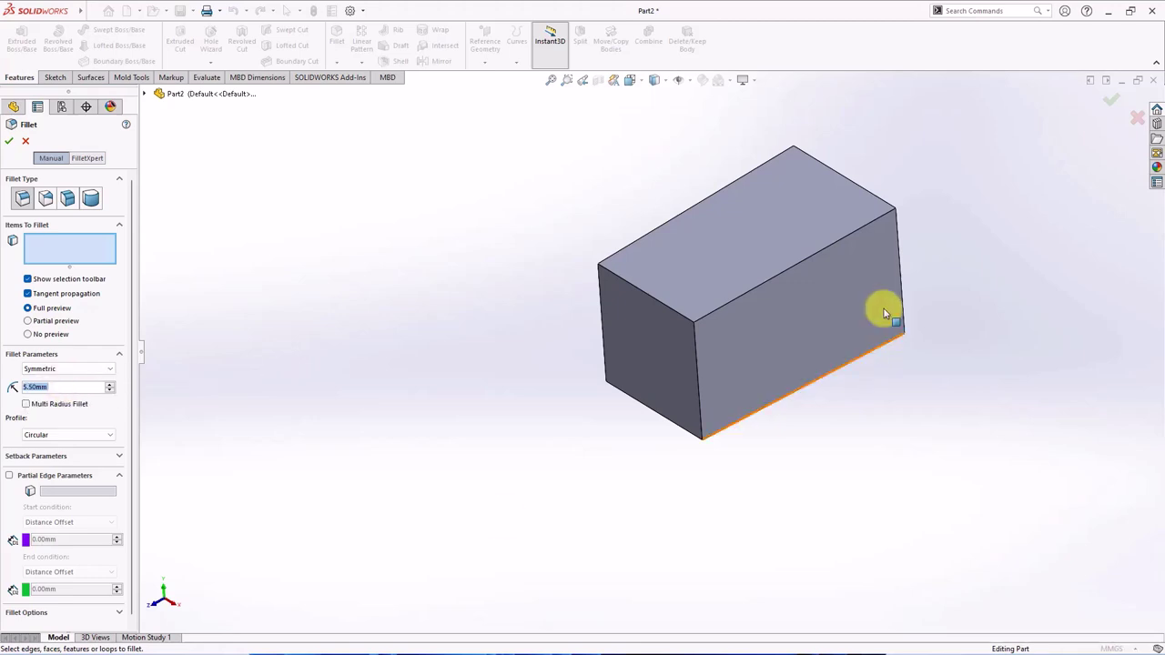
left_click(788, 272)
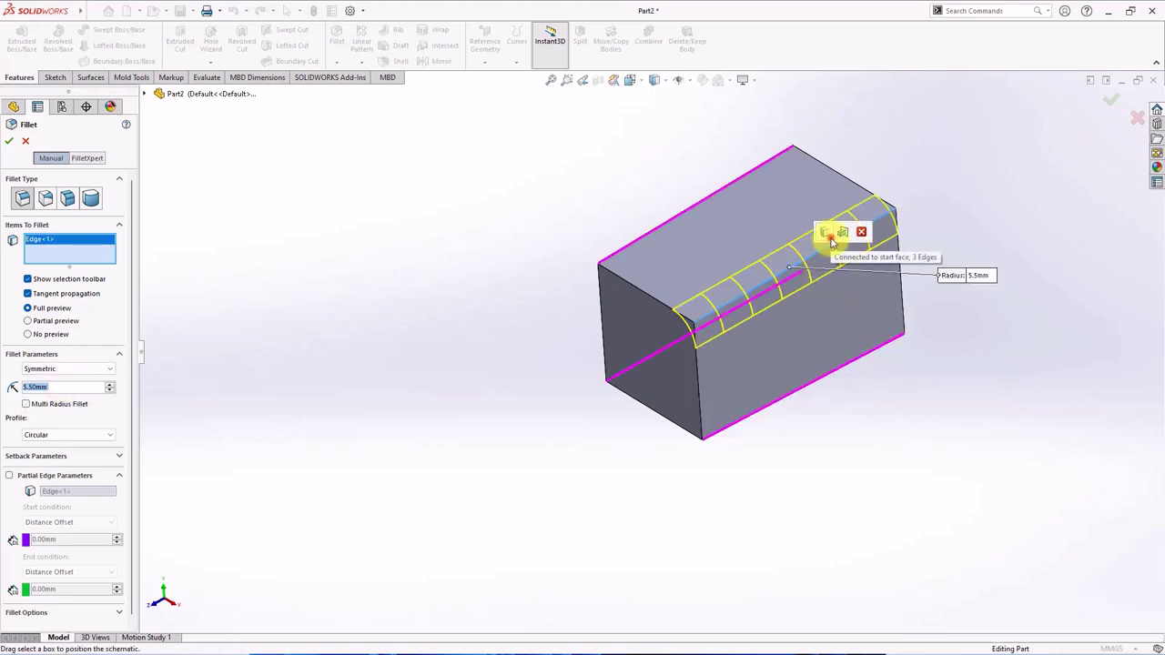
left_click(827, 234)
key("Return")
mouse_move(919, 323)
middle_mouse_down()
mouse_move(847, 234)
mouse_move(798, 278)
middle_mouse_up()
left_click(801, 282)
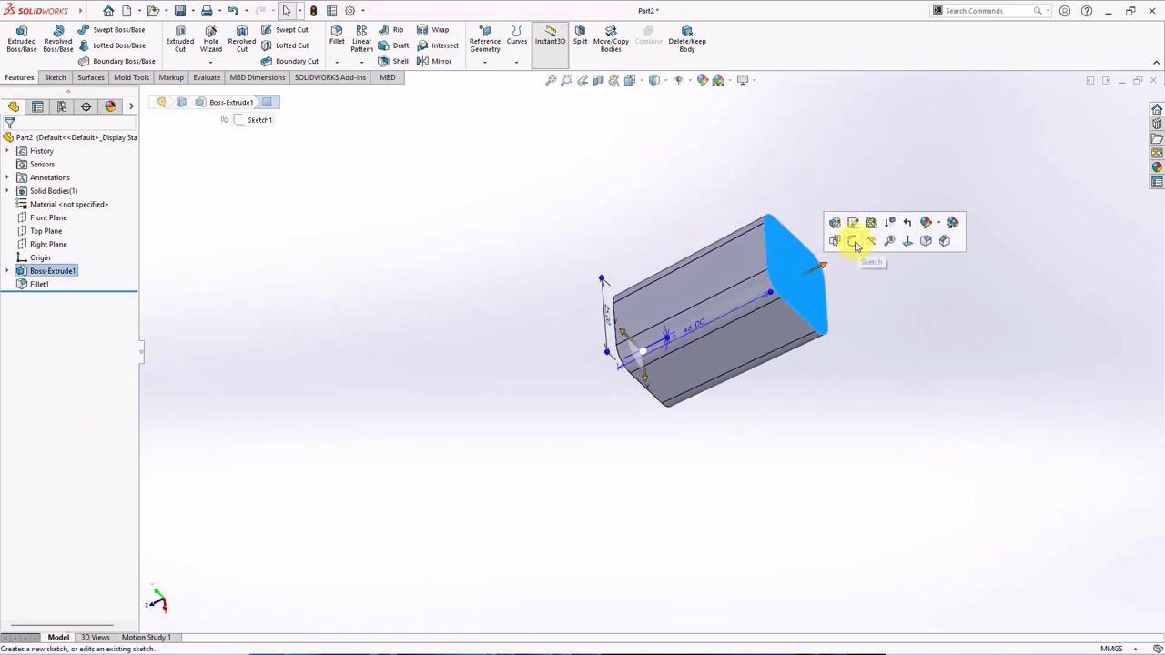
Step: Sketch a 30 mm diameter circle centred on the origin of the block's end face
left_click(853, 222)
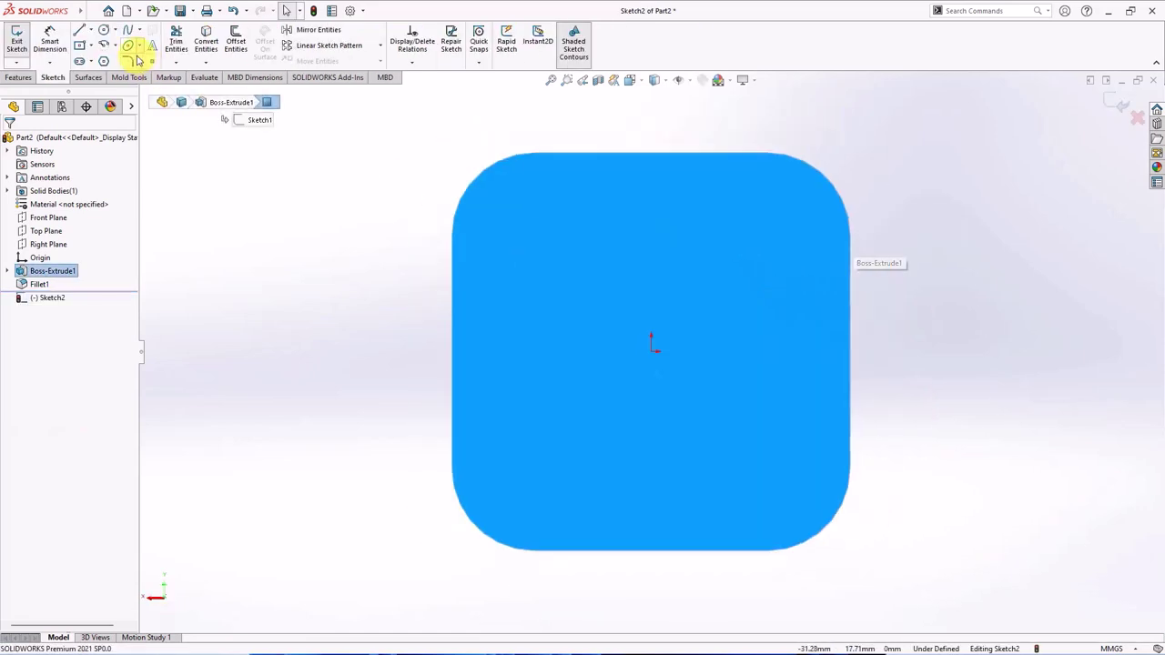
left_click(106, 30)
left_click(628, 357)
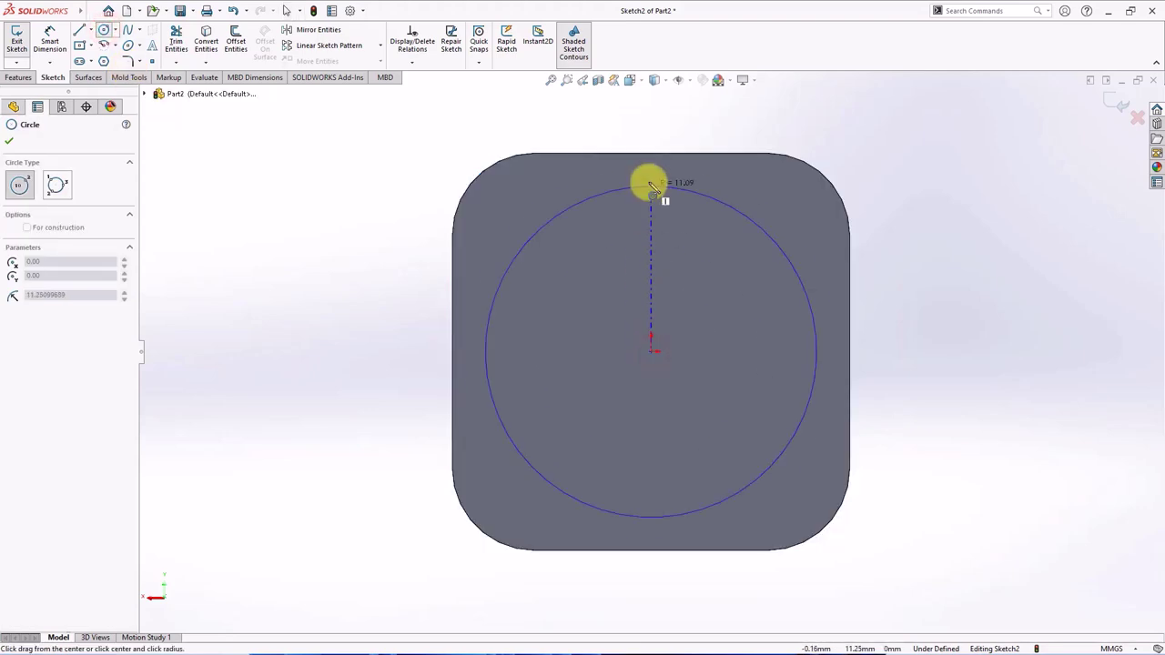
left_click(651, 133)
left_click(50, 43)
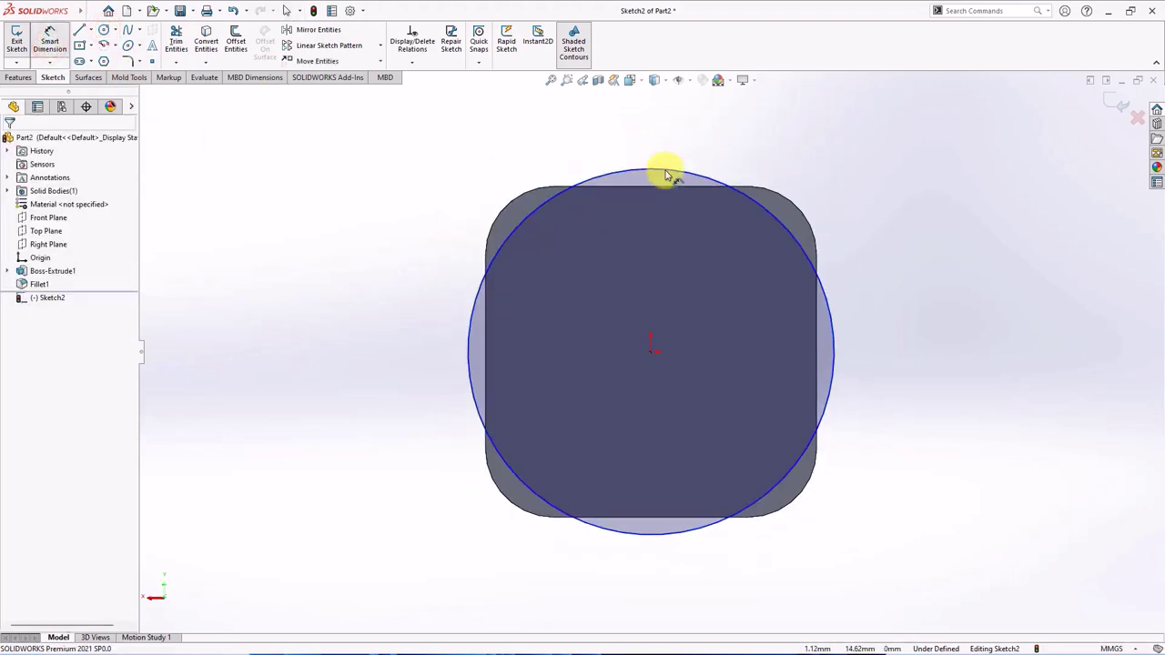
left_click(665, 170)
left_click(660, 143)
type("30")
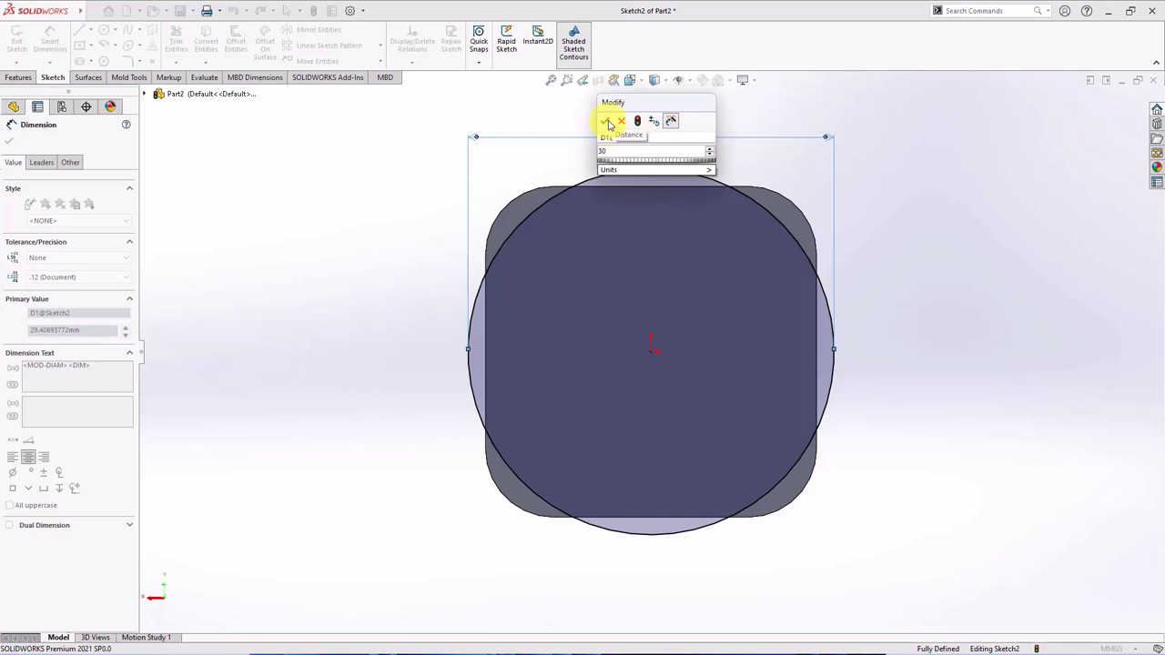
left_click(606, 122)
Step: Extrude the circle 395 mm to form the round shaft
left_click(17, 78)
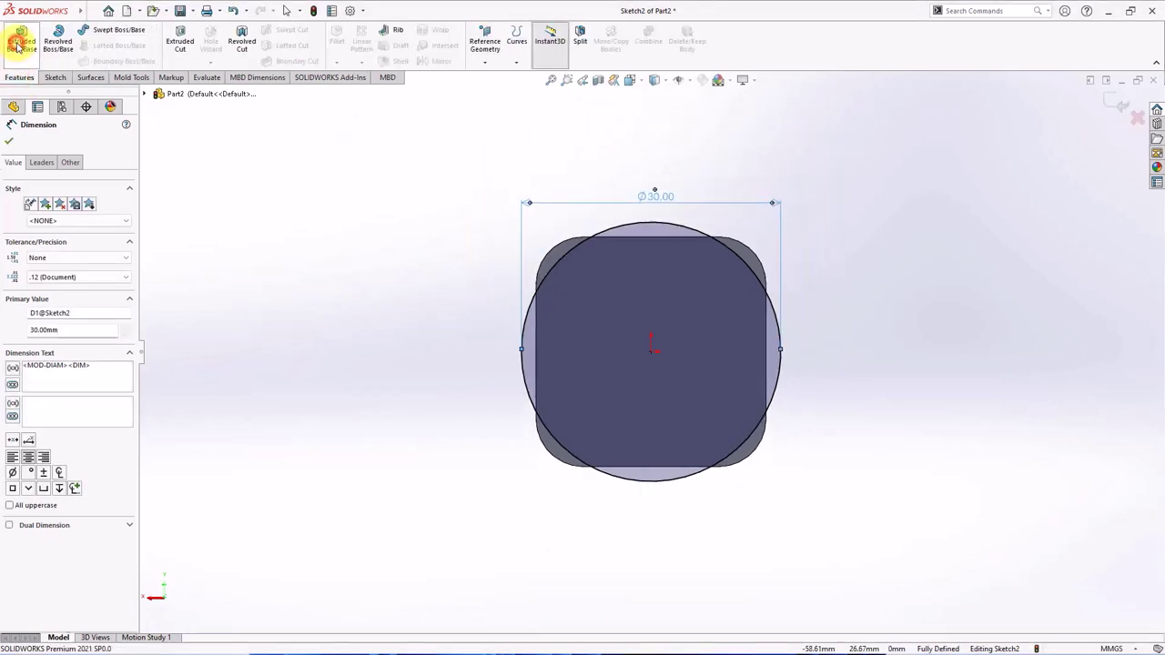
left_click(21, 41)
type("3")
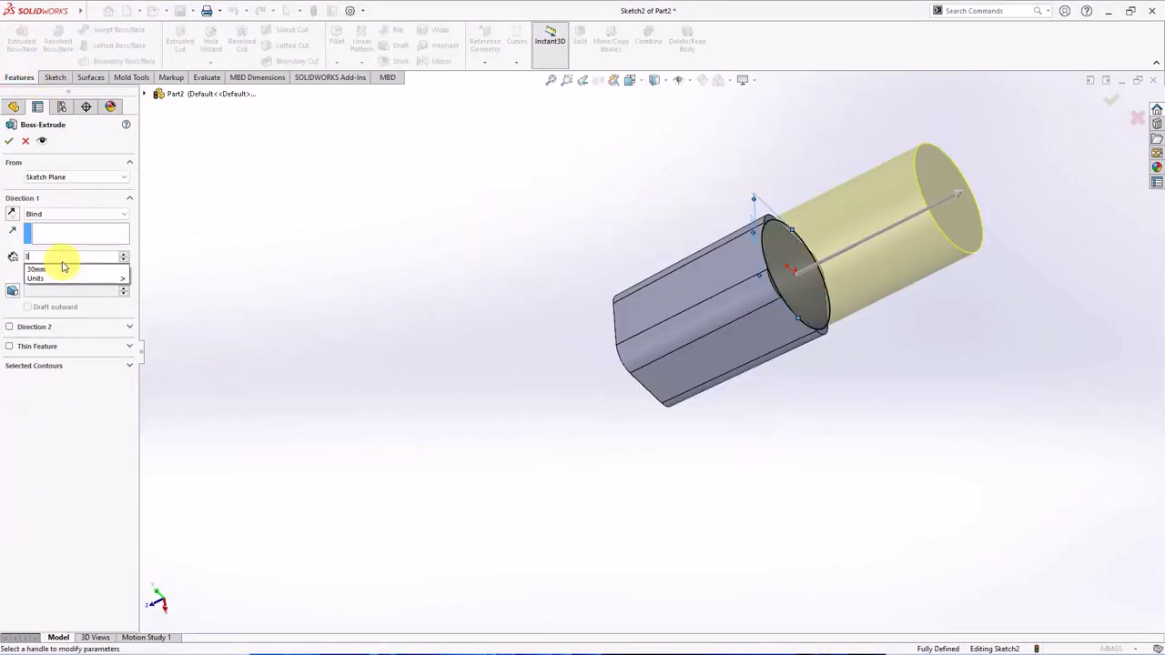
type("95.00mm")
key("Return")
scroll(374, 356, "up", 3)
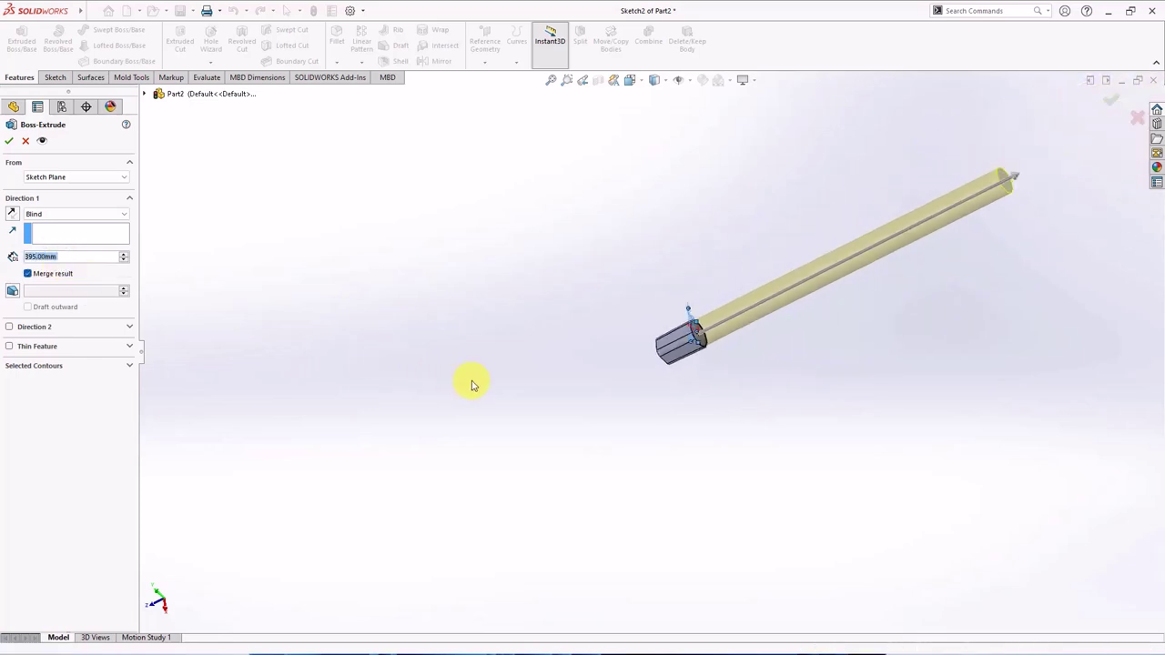
scroll(470, 383, "up", 2)
left_click(10, 142)
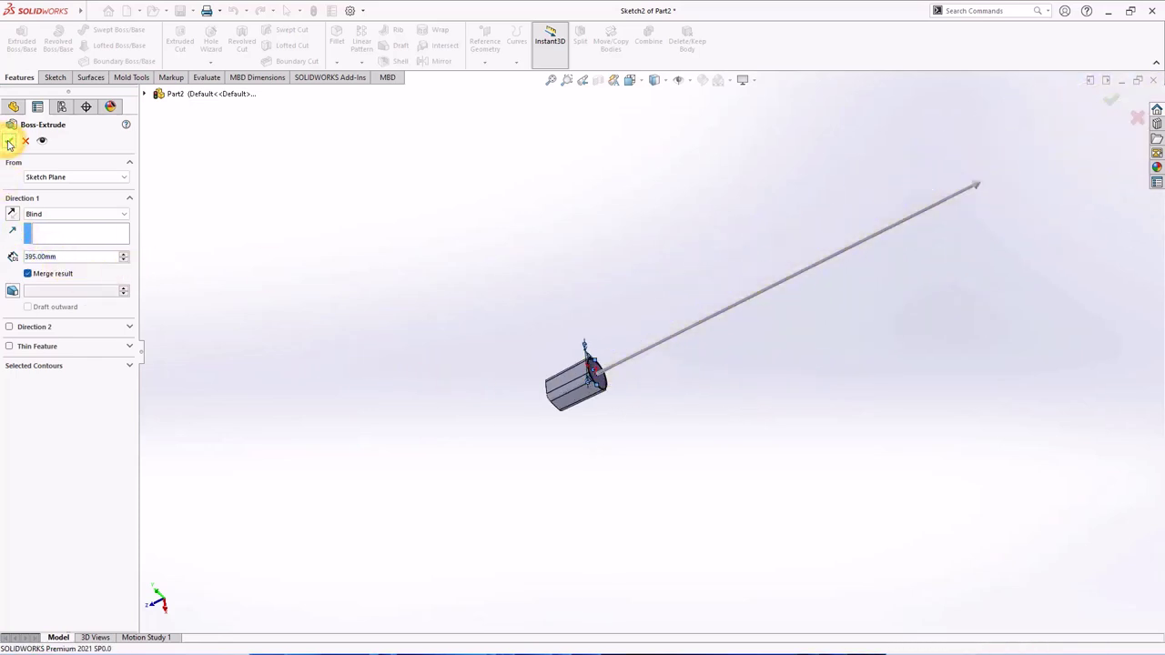
Step: Open a new sketch on the block's end face around the shaft
scroll(598, 398, "down", 2)
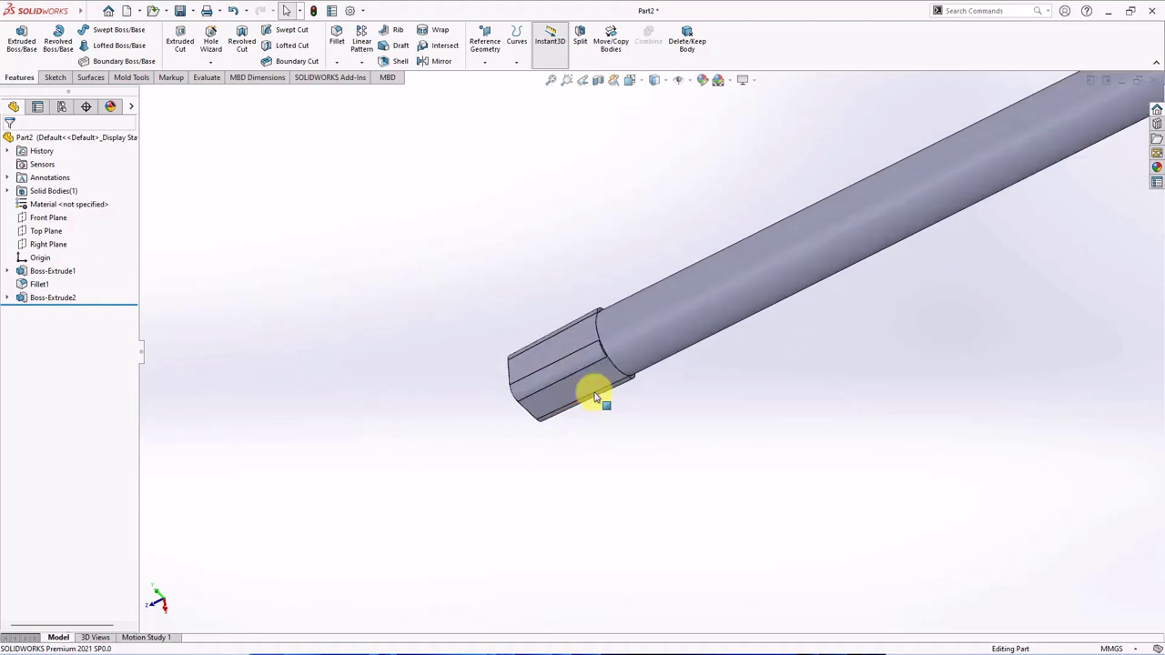
scroll(577, 338, "down", 2)
scroll(560, 326, "down", 2)
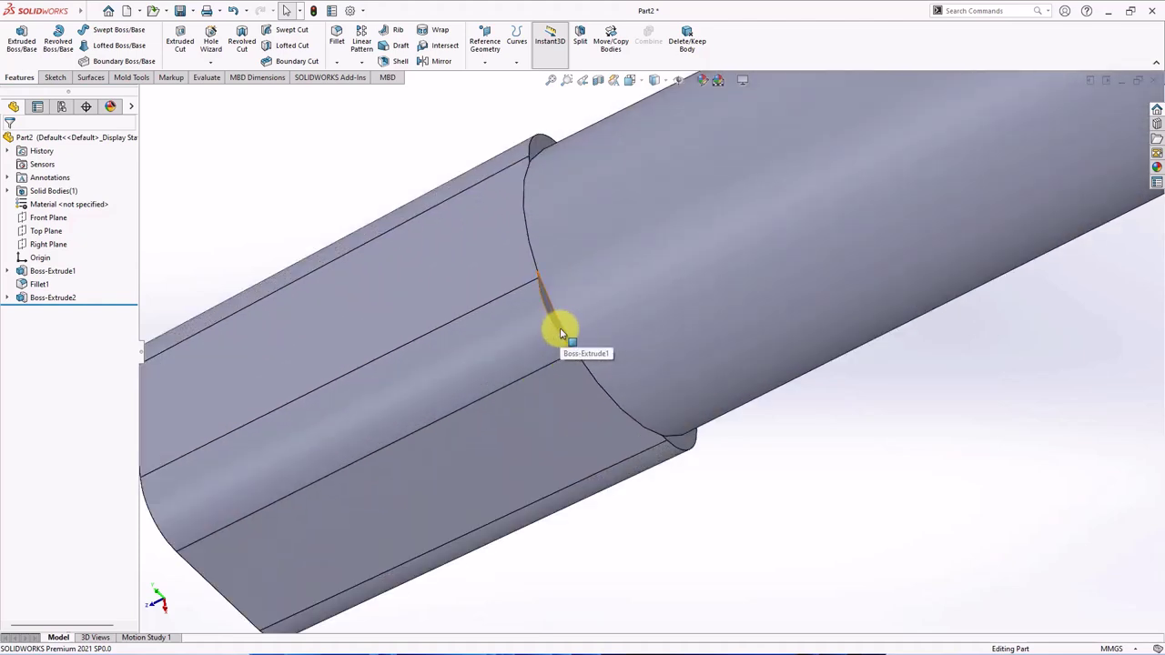
left_click(559, 329)
left_click(615, 292)
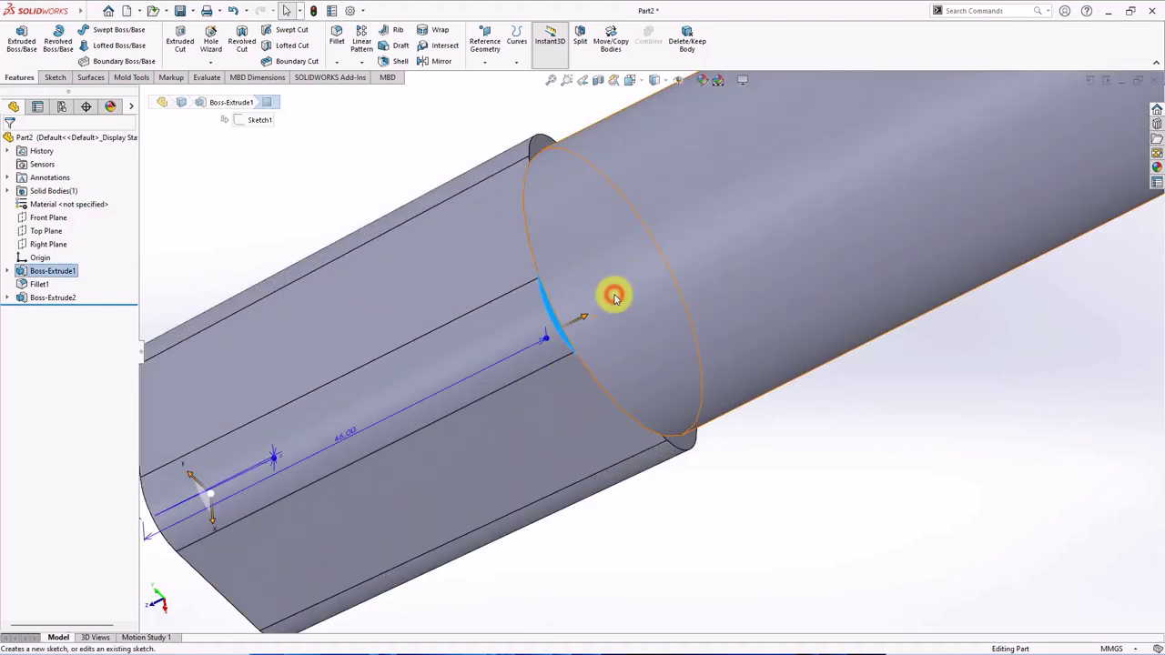
left_click(314, 273)
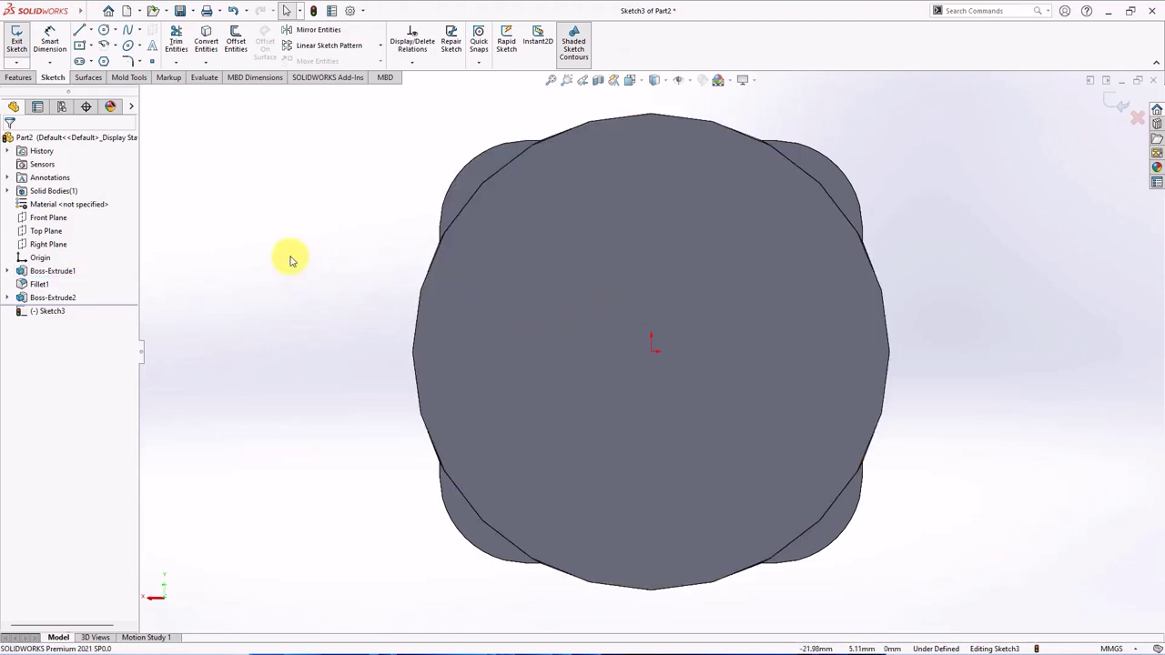
Step: Draw an origin-centred circle and make it coradial with the shaft's outer edge
left_click(104, 31)
left_click(651, 351)
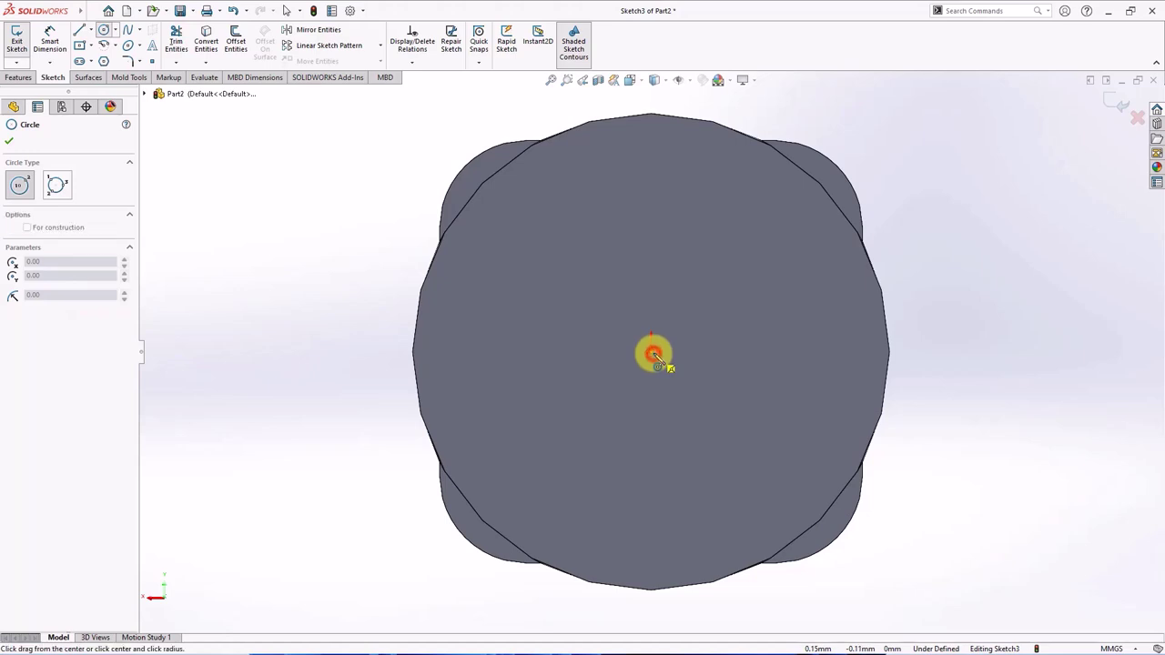
left_click(463, 162)
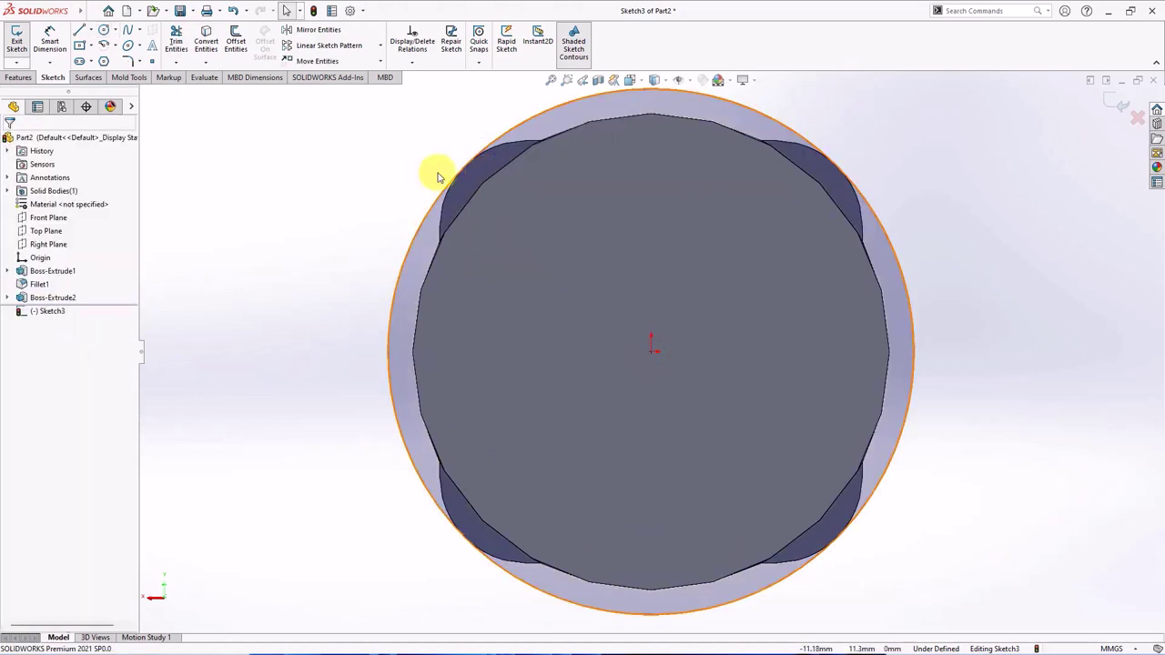
left_click(436, 178)
left_click(505, 136, "ctrl")
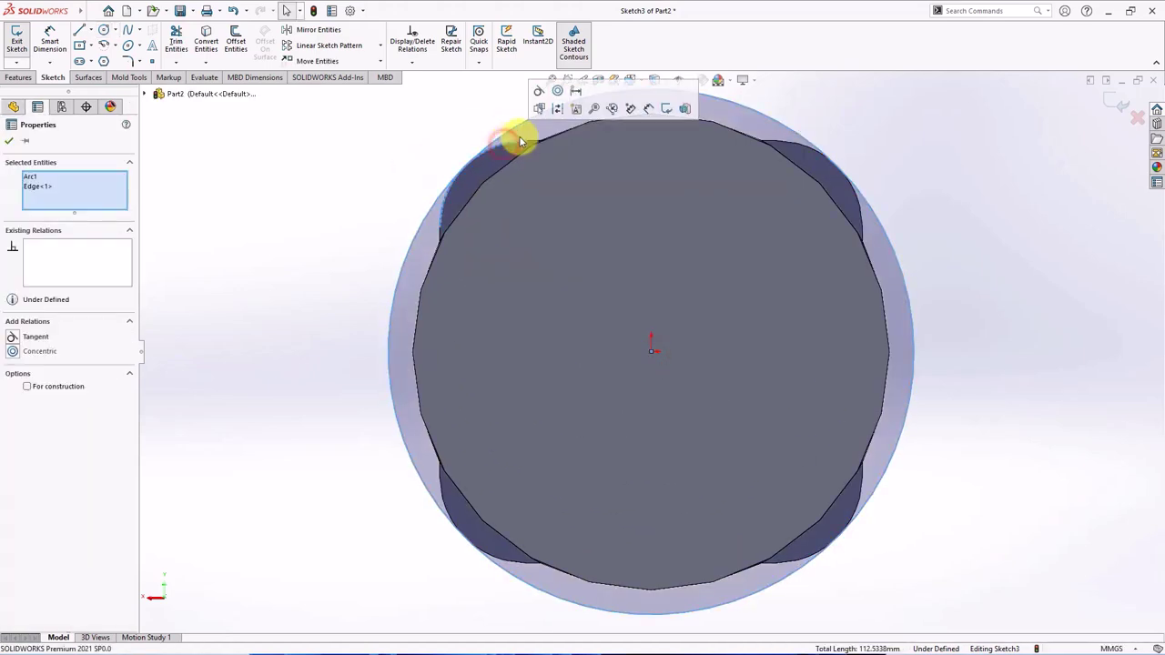
left_click(538, 91)
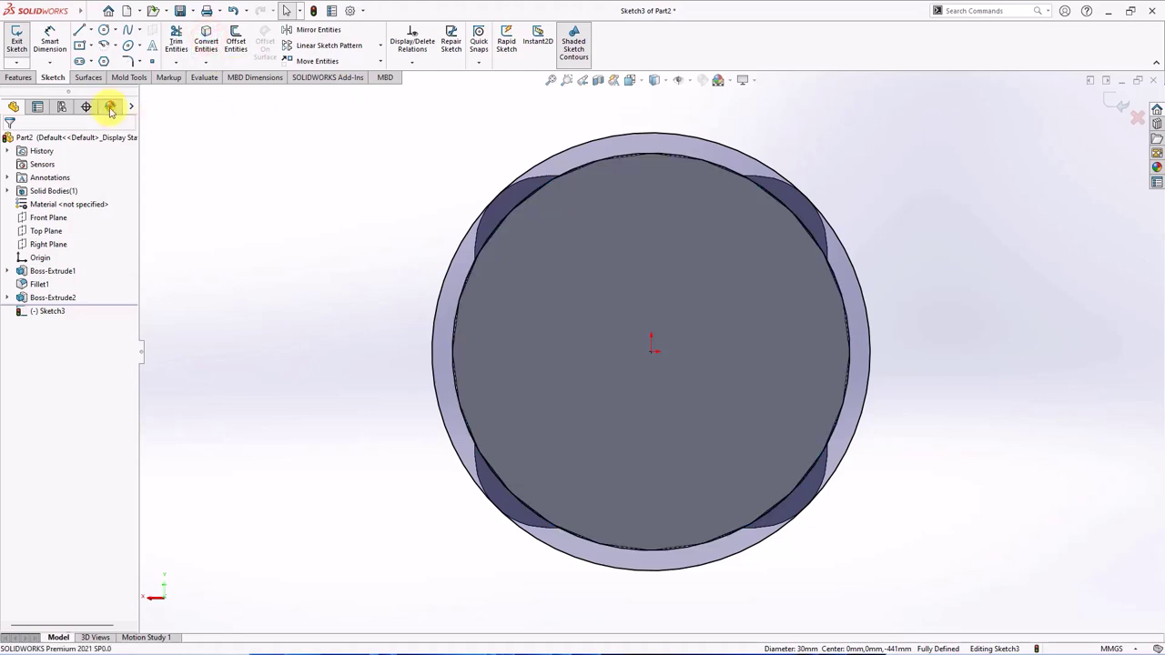
Step: Draw a vertical centerline from the origin and offset it 4 mm to both sides
left_click(89, 36)
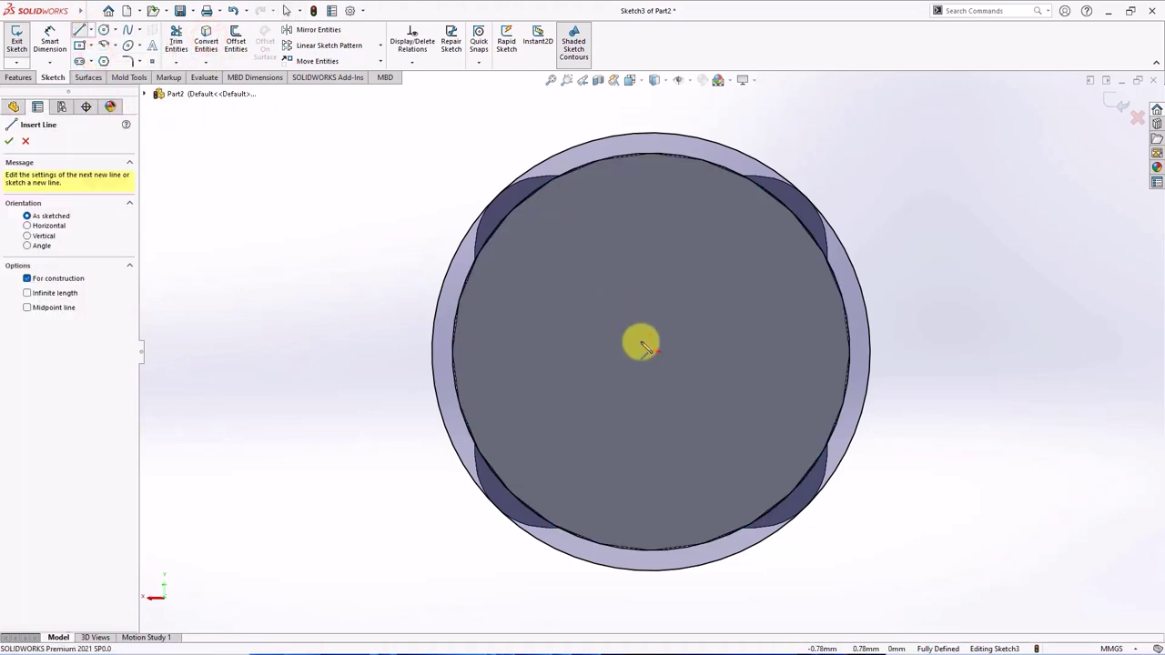
left_click(651, 346)
left_click(649, 140)
right_click(649, 136)
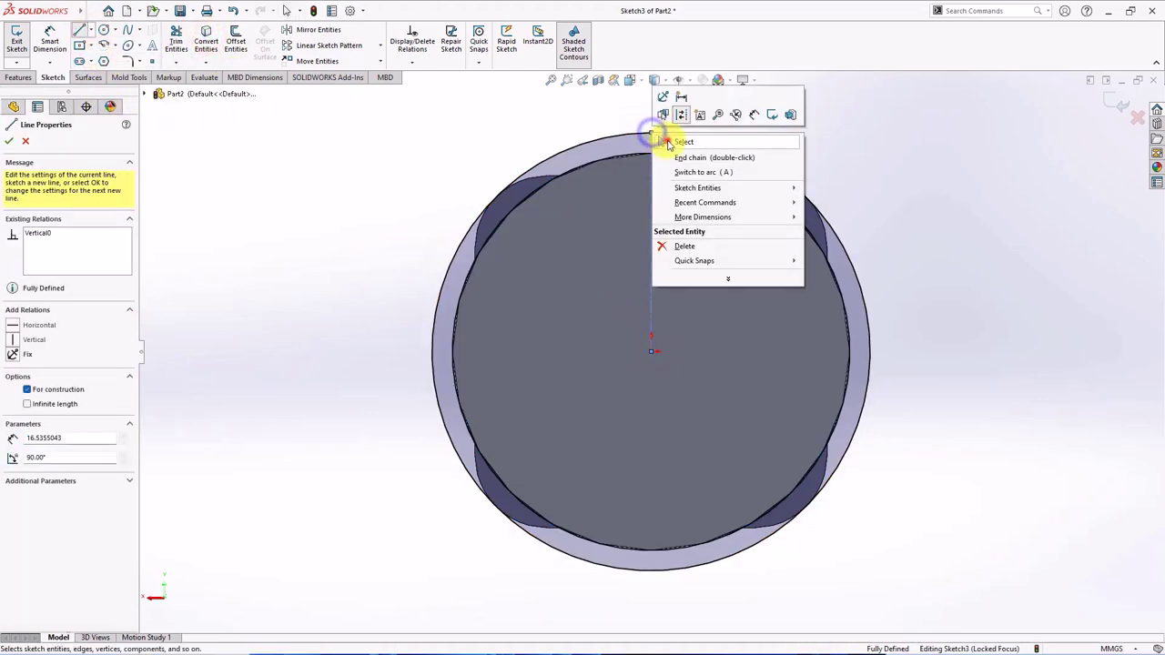
left_click(660, 140)
left_click(239, 41)
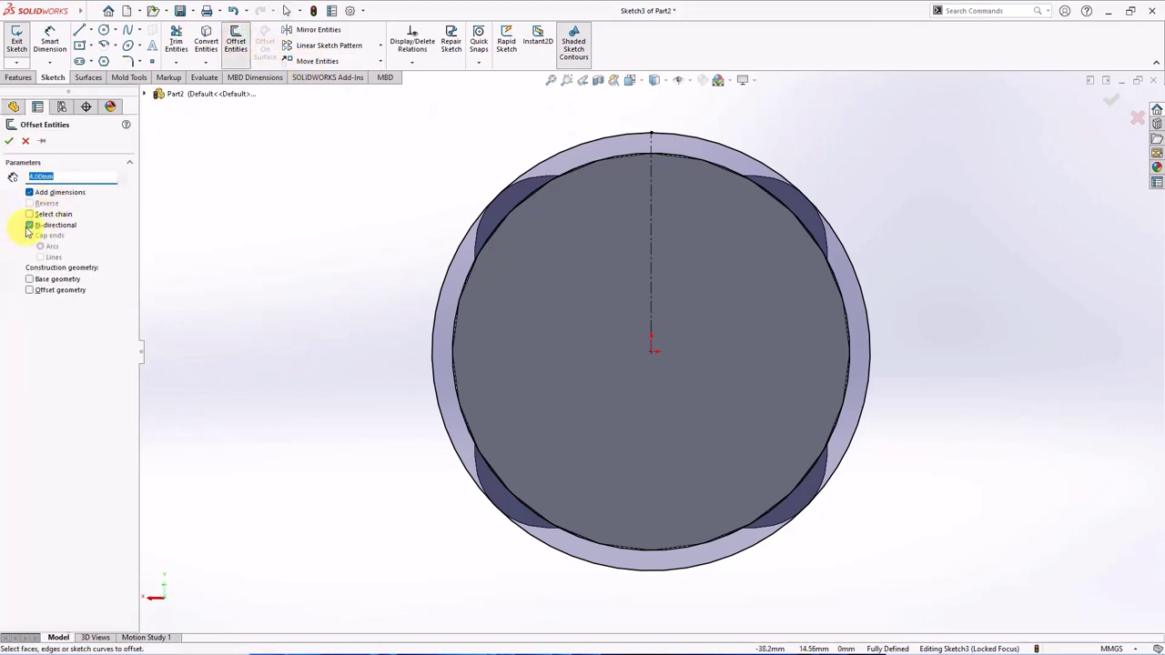
left_click(651, 222)
left_click(641, 224)
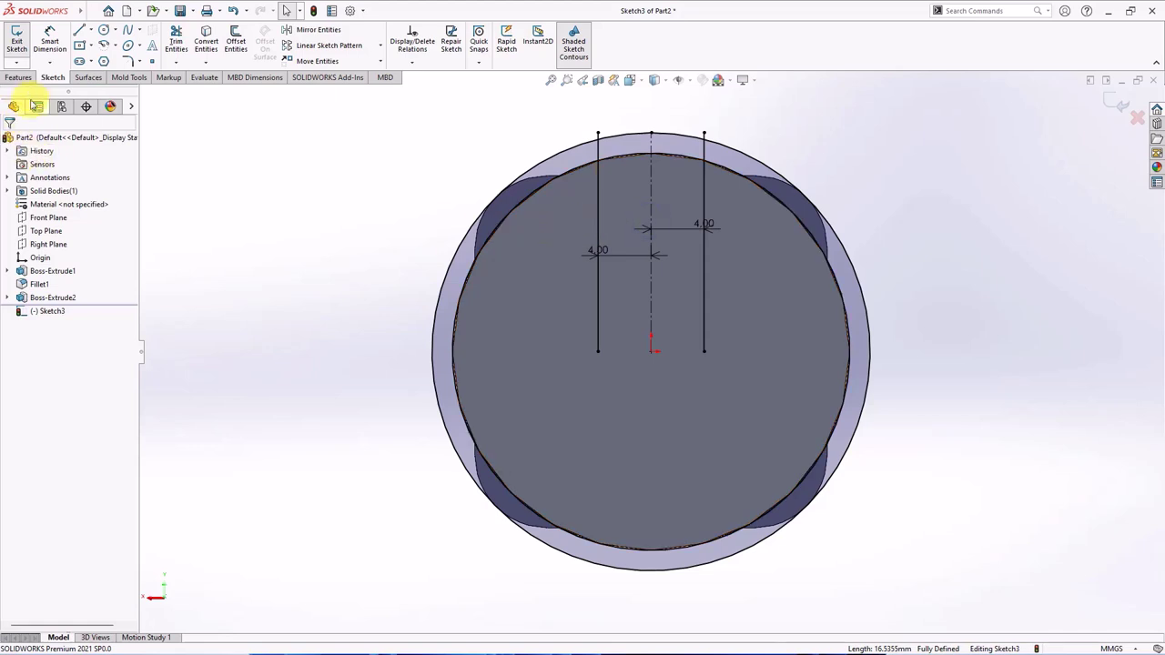
Step: Extrude both halves of the rib strip 395 mm along the shaft
left_click(18, 78)
left_click(24, 42)
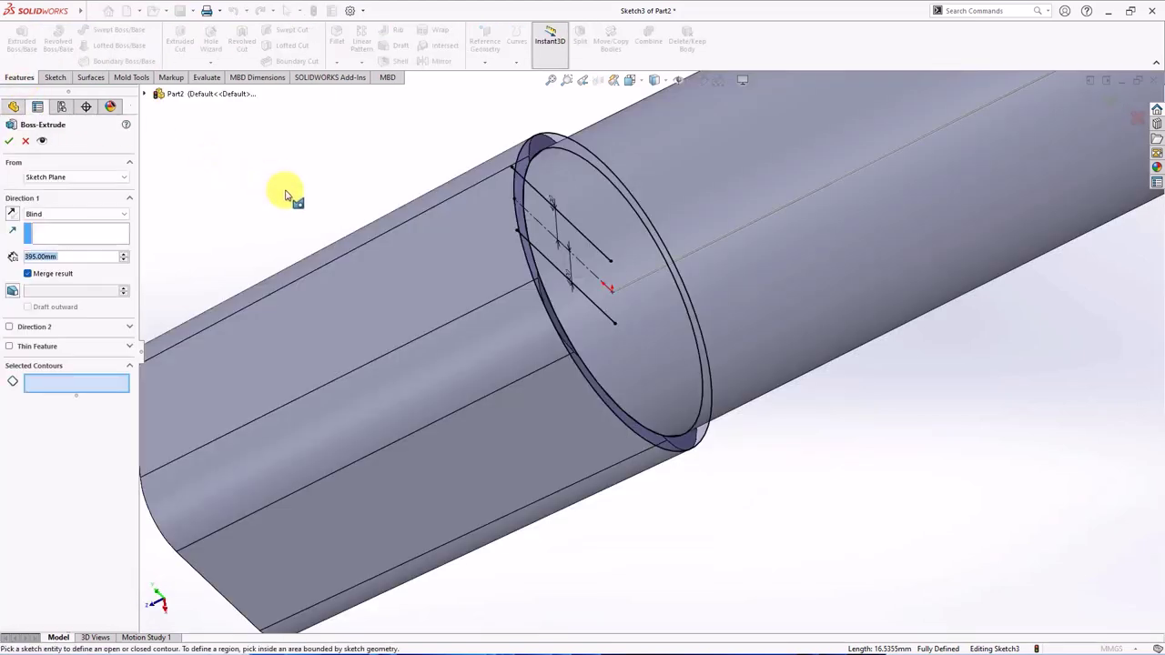
scroll(544, 255, "down", 3)
left_click(521, 228)
left_click(520, 164)
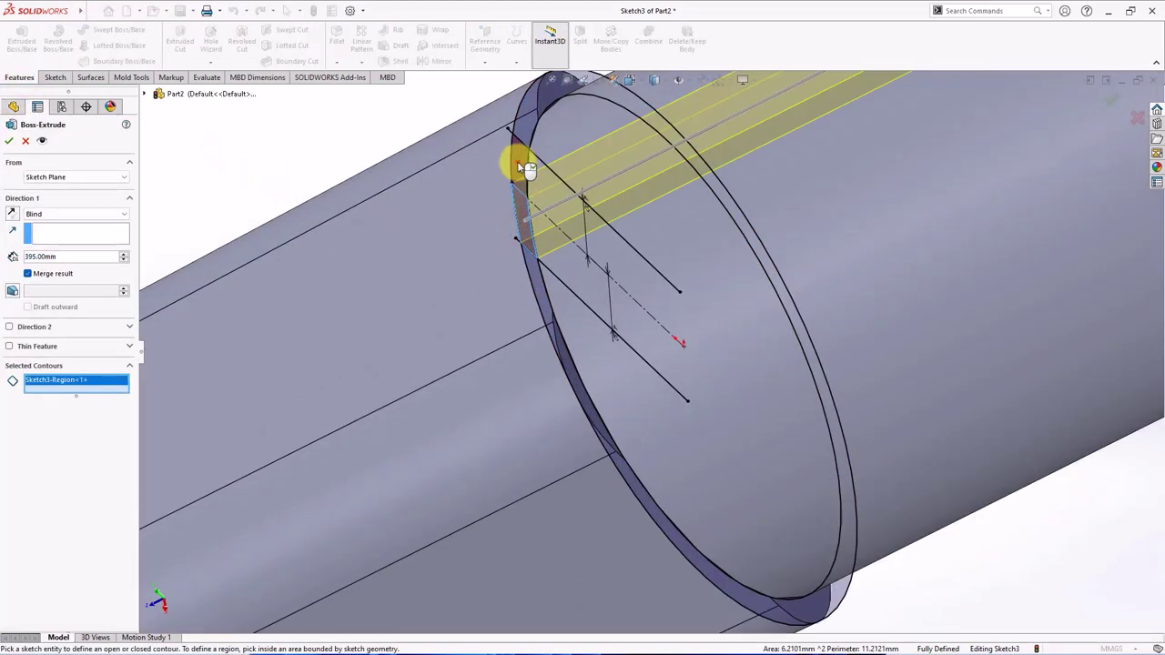
scroll(526, 172, "up", 5)
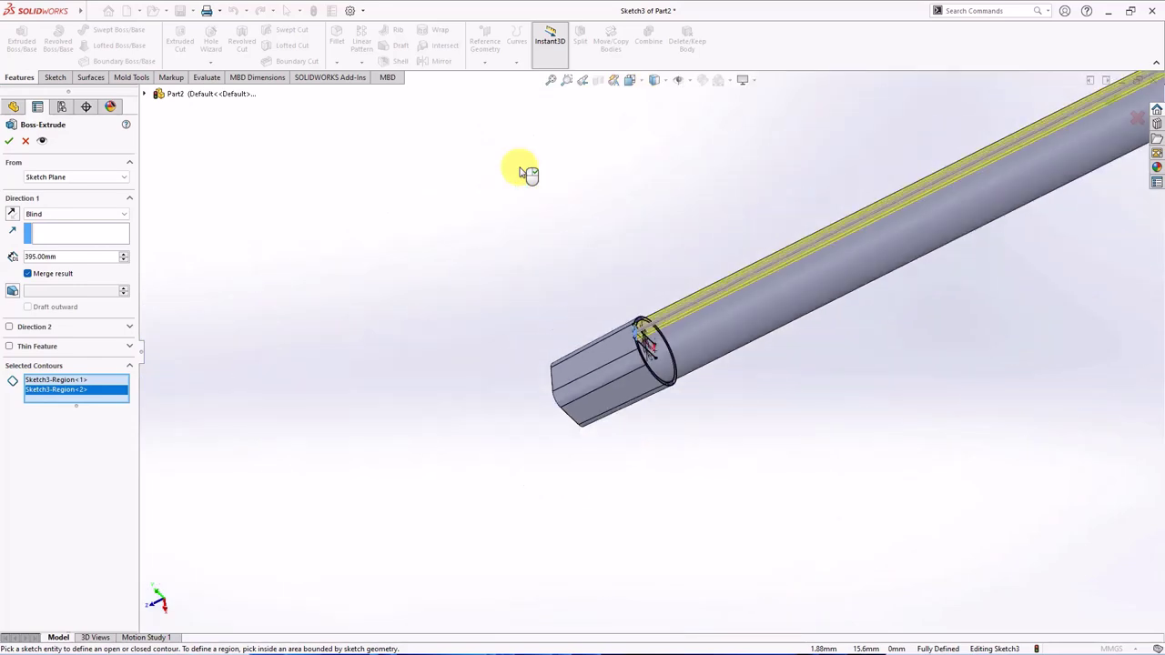
left_click(8, 141)
scroll(737, 309, "down", 3)
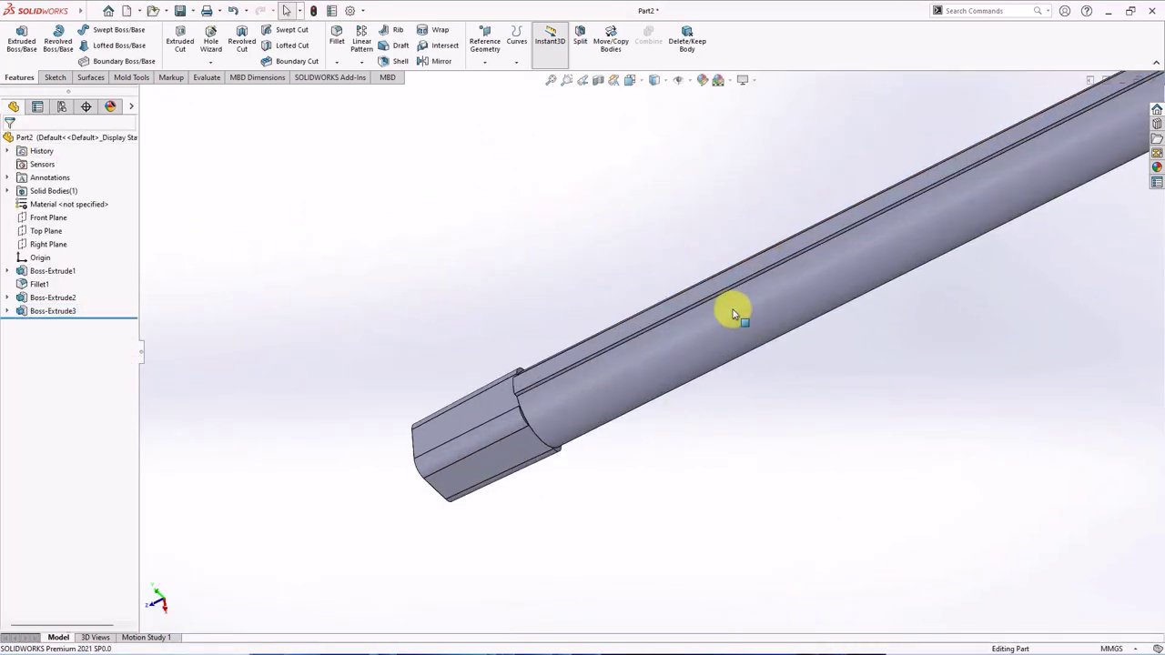
Step: Circular-pattern the rib around the shaft's round edge with 6 instances
left_click(362, 61)
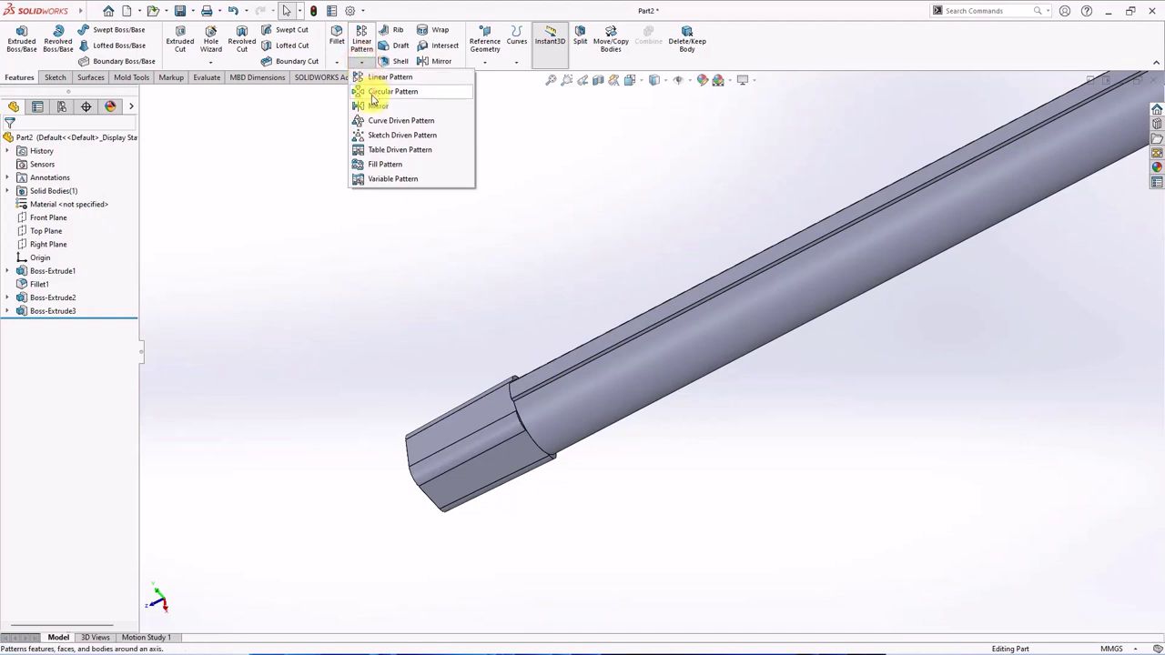
left_click(373, 95)
scroll(537, 348, "down", 2)
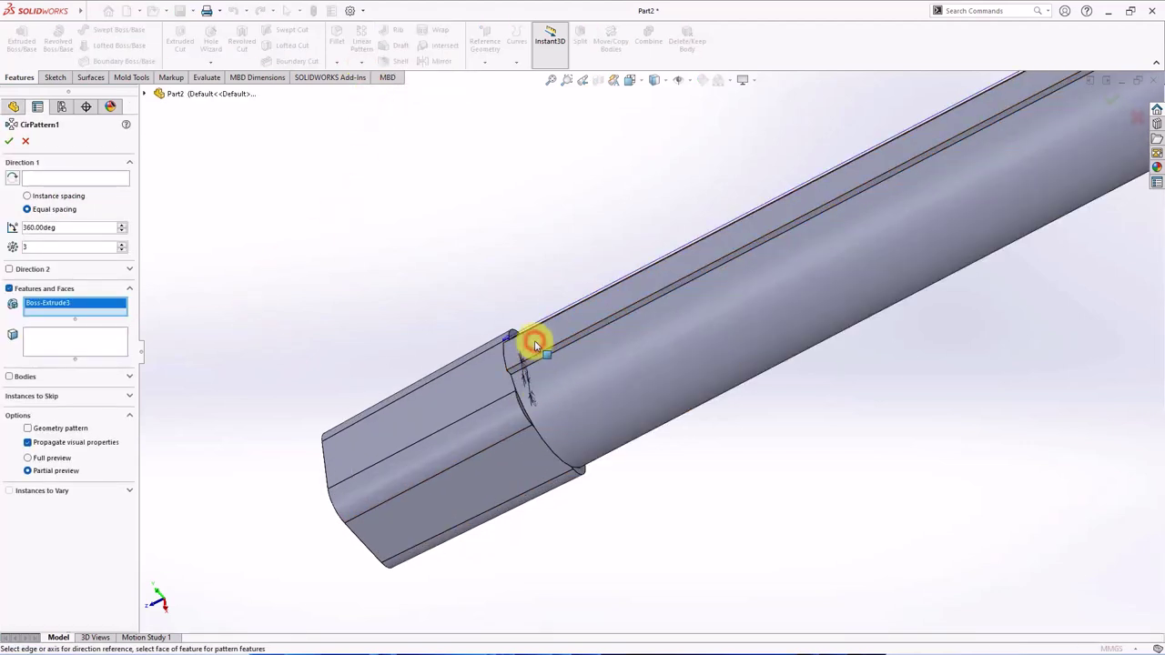
scroll(535, 344, "up", 4)
left_click(82, 180)
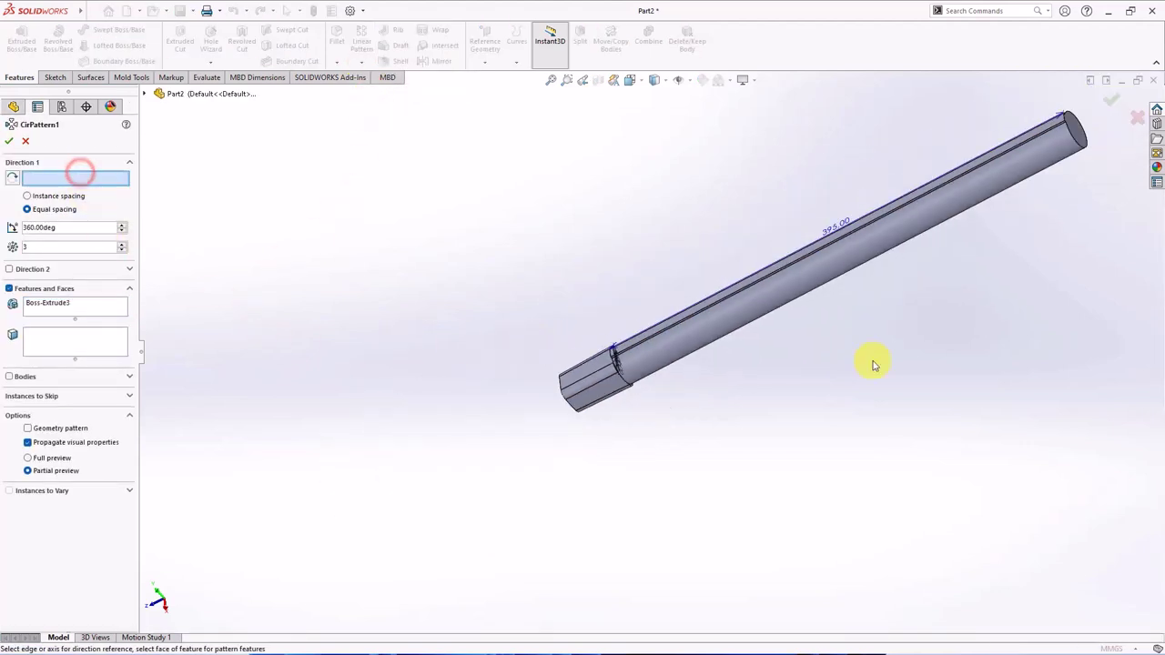
scroll(1040, 136, "down", 2)
left_click(1040, 136)
scroll(1051, 142, "up", 2)
mouse_move(1051, 143)
middle_mouse_down()
mouse_move(482, 373)
mouse_move(668, 294)
middle_mouse_up()
scroll(667, 294, "down", 3)
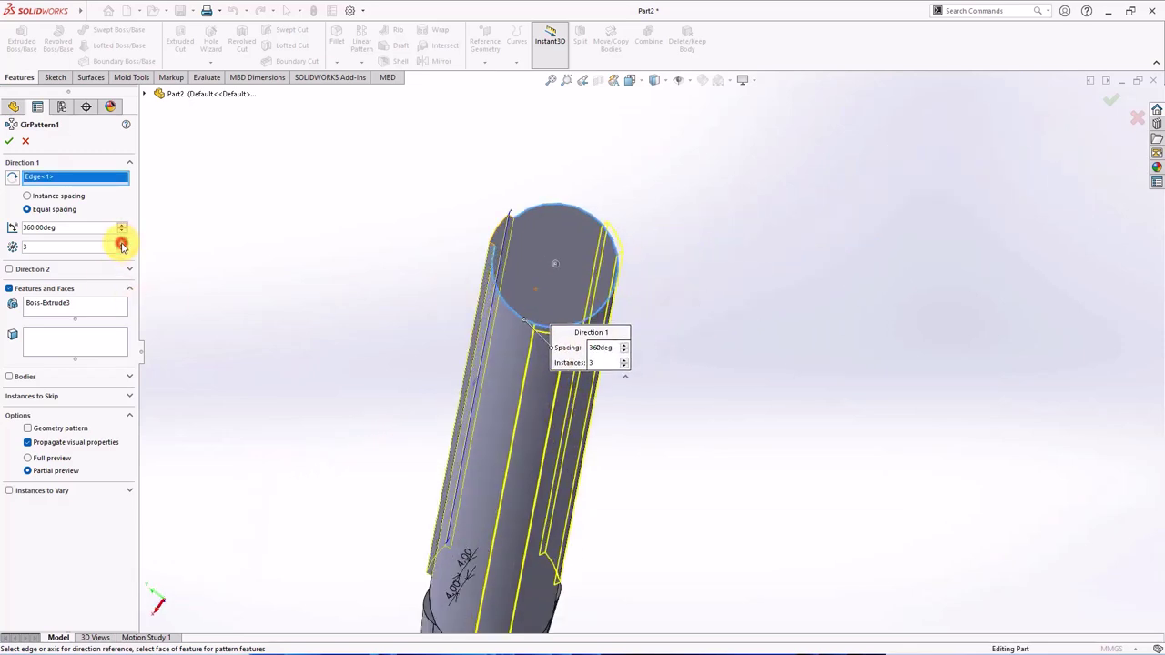
left_click(122, 243)
left_click(122, 243)
left_click(121, 243)
left_click(10, 141)
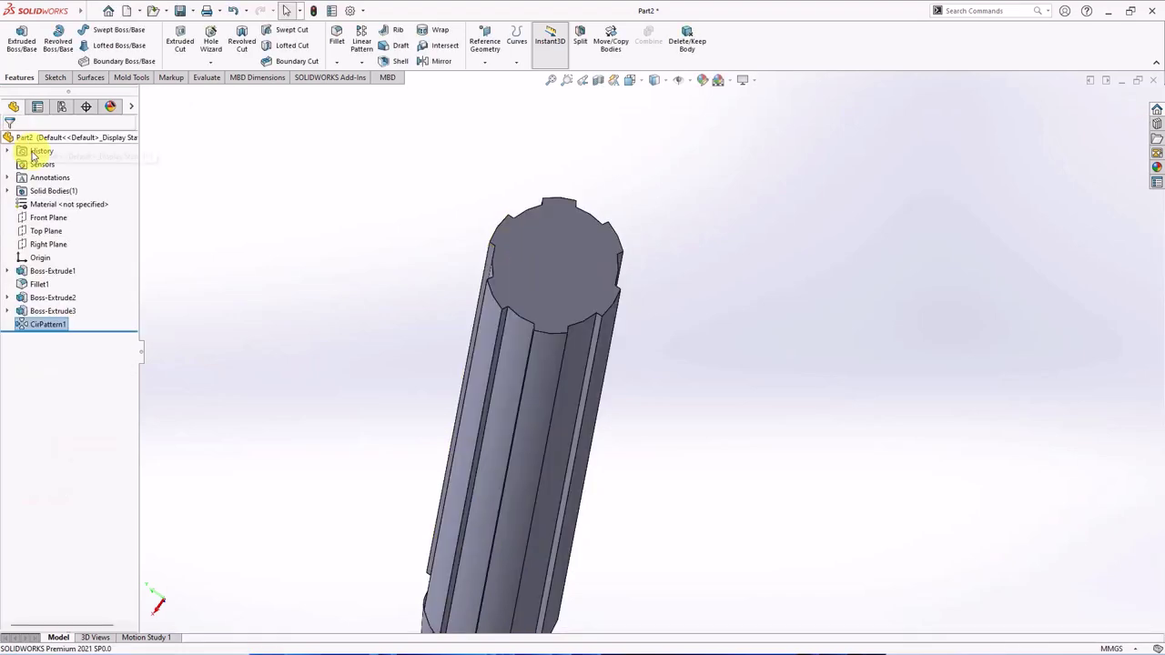
Step: Orbit the ribbed shaft to inspect its square end and then its round end
left_click(289, 262)
mouse_move(382, 282)
middle_mouse_down()
mouse_move(448, 298)
mouse_move(592, 267)
middle_mouse_up()
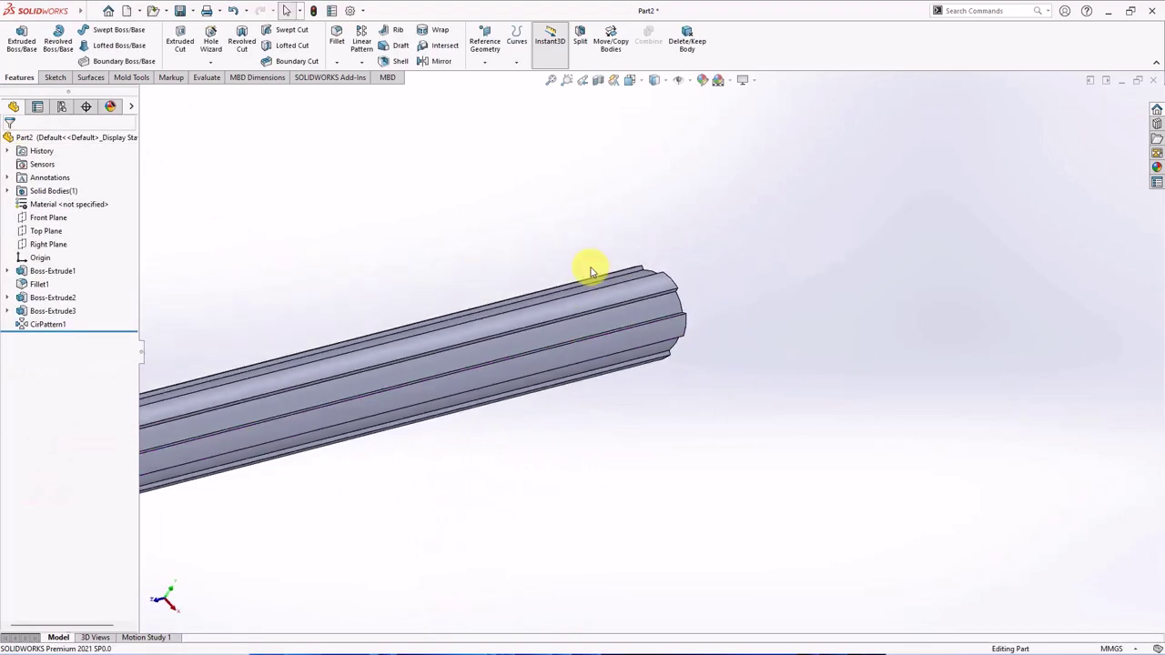
scroll(528, 370, "up", 3)
scroll(483, 395, "down", 3)
middle_click_drag(484, 394, 541, 398)
scroll(767, 457, "up", 2)
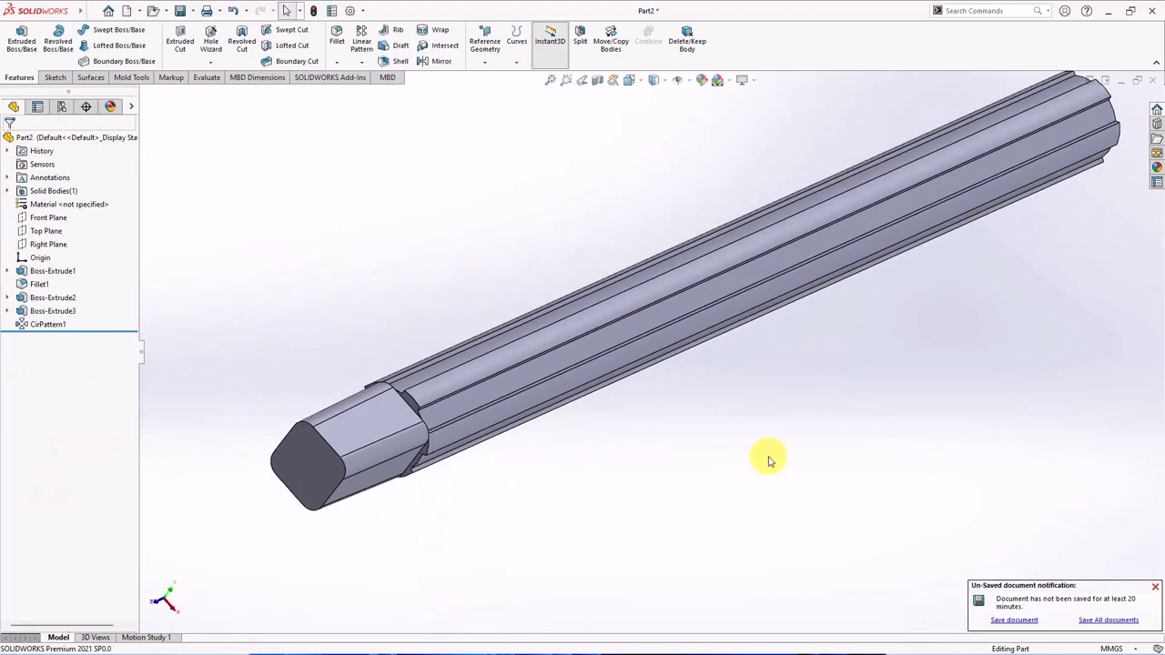
scroll(847, 341, "up", 2)
middle_click_drag(847, 340, 707, 437)
Step: Sketch a circle on the shaft's round end face from the origin out to the rib tops
left_click(876, 238)
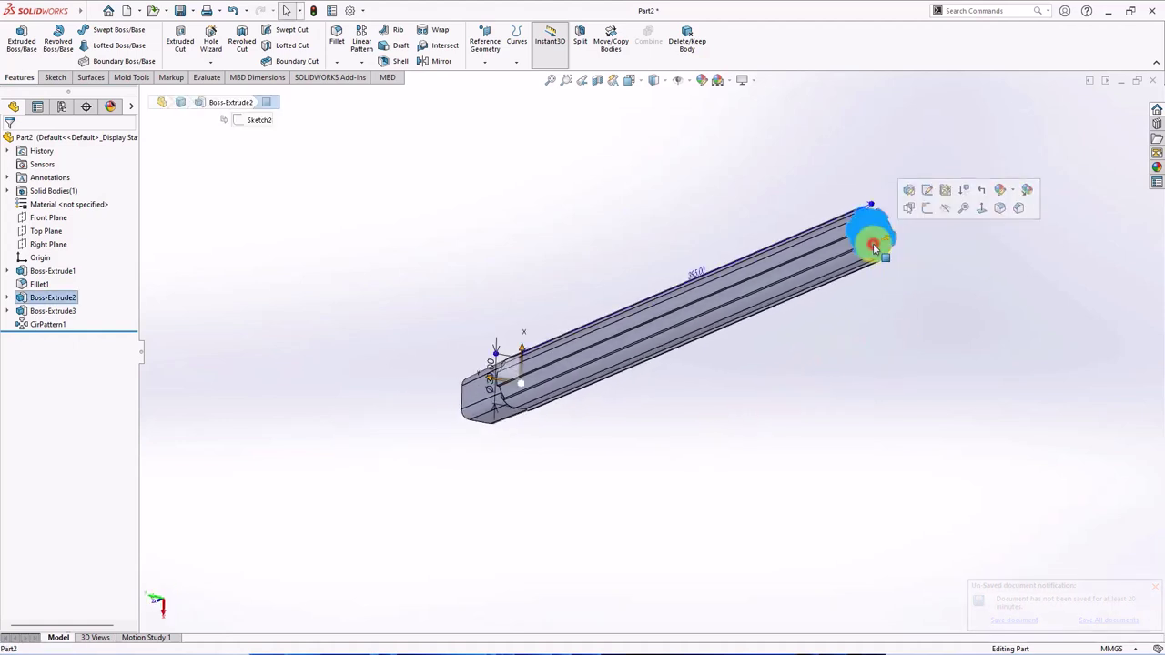
left_click(928, 203)
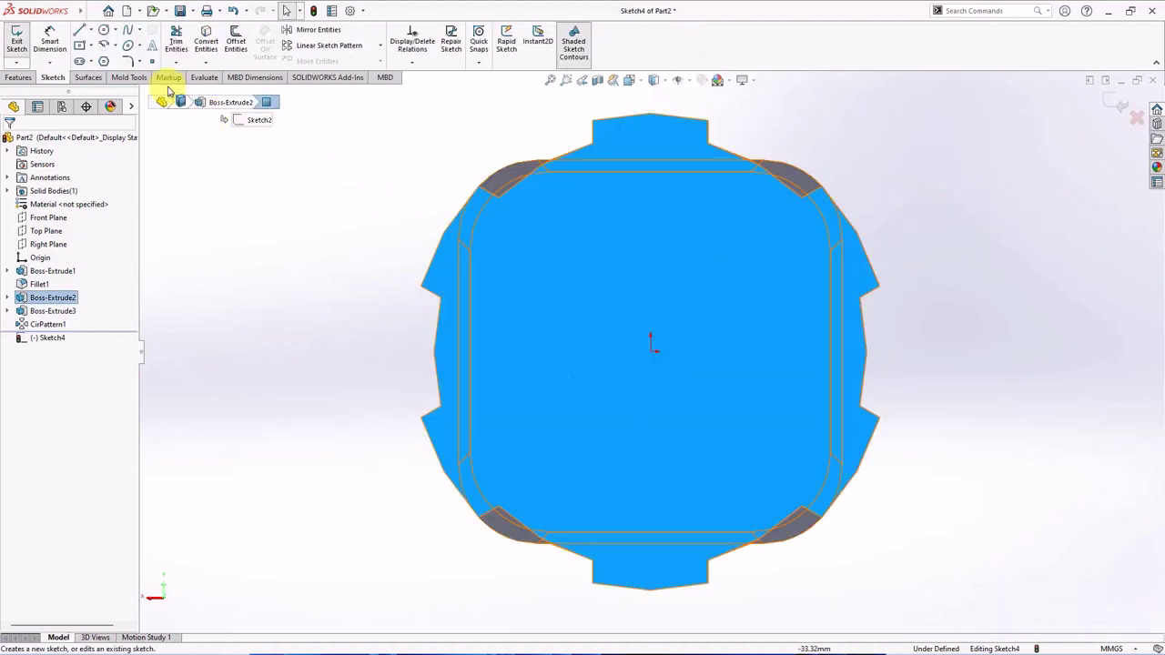
left_click(104, 30)
left_click(652, 353)
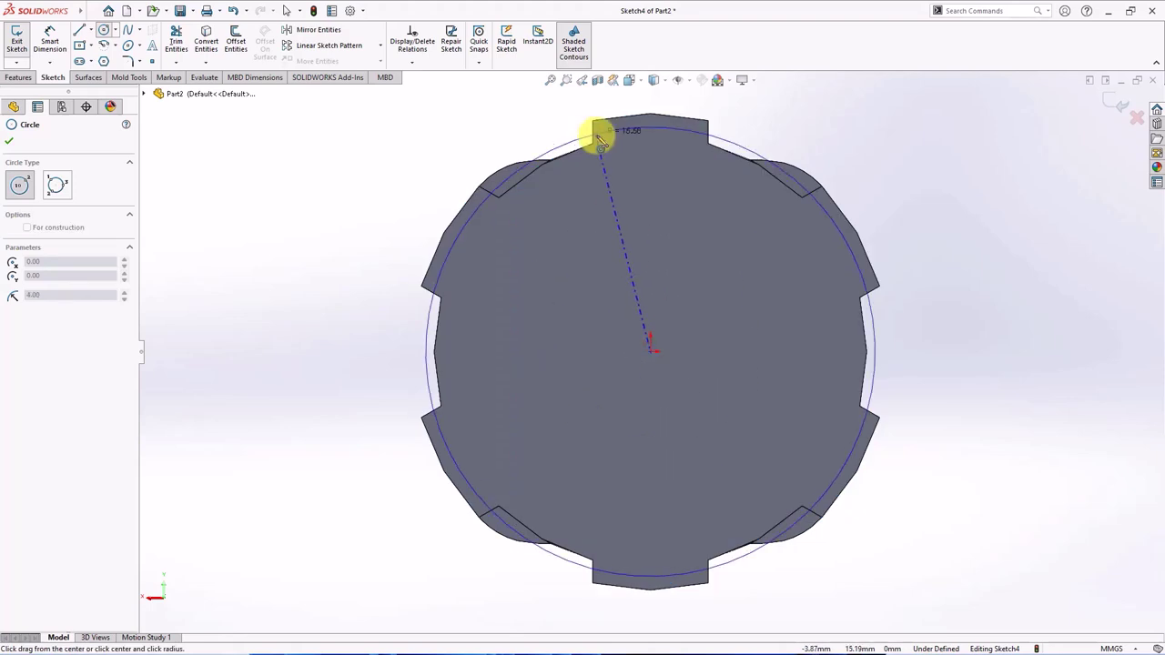
left_click(592, 119)
right_click(592, 122)
left_click(611, 133)
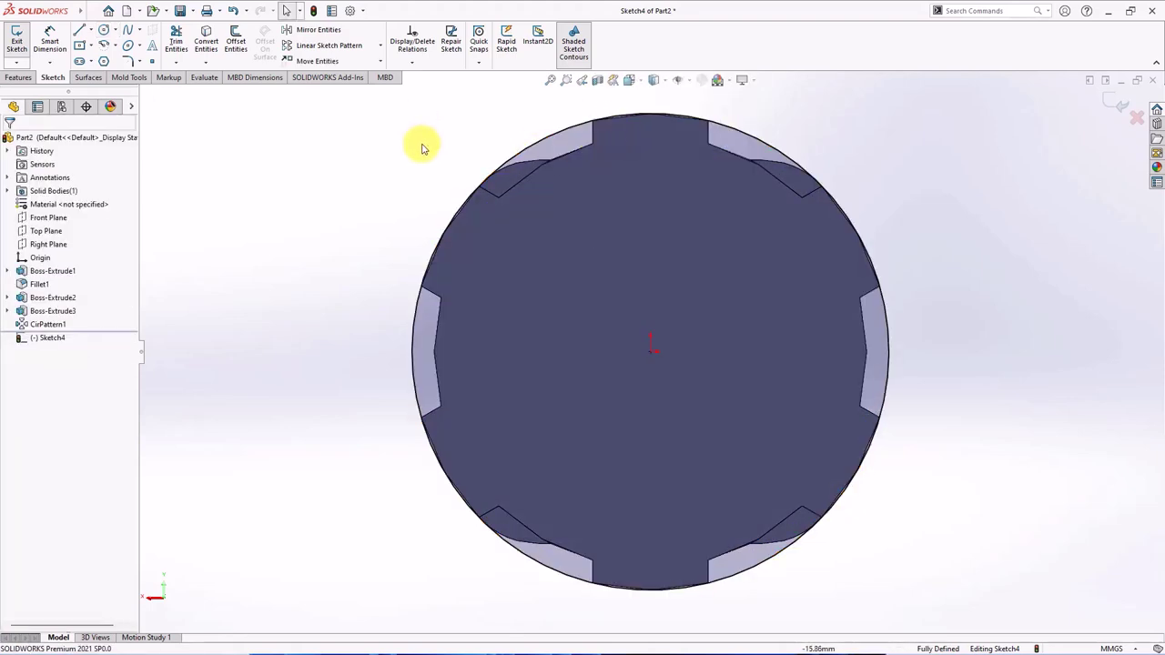
Step: Extrude the circle 116 mm as a plain round section
left_click(18, 77)
left_click(21, 41)
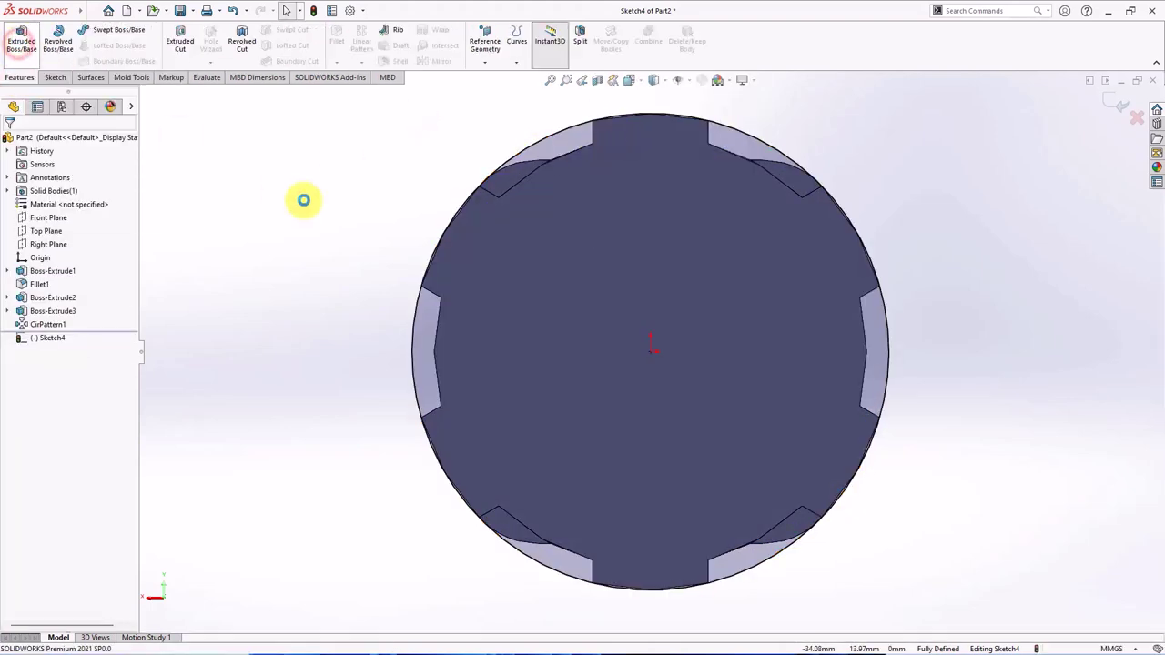
type("116")
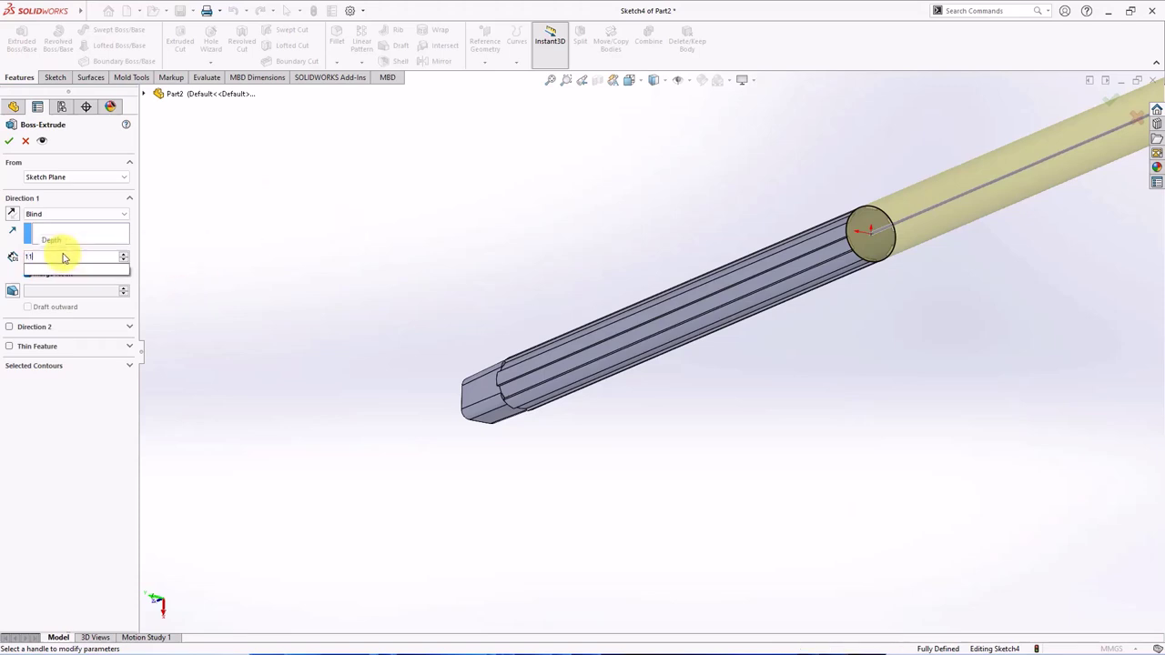
key("Return")
left_click(9, 141)
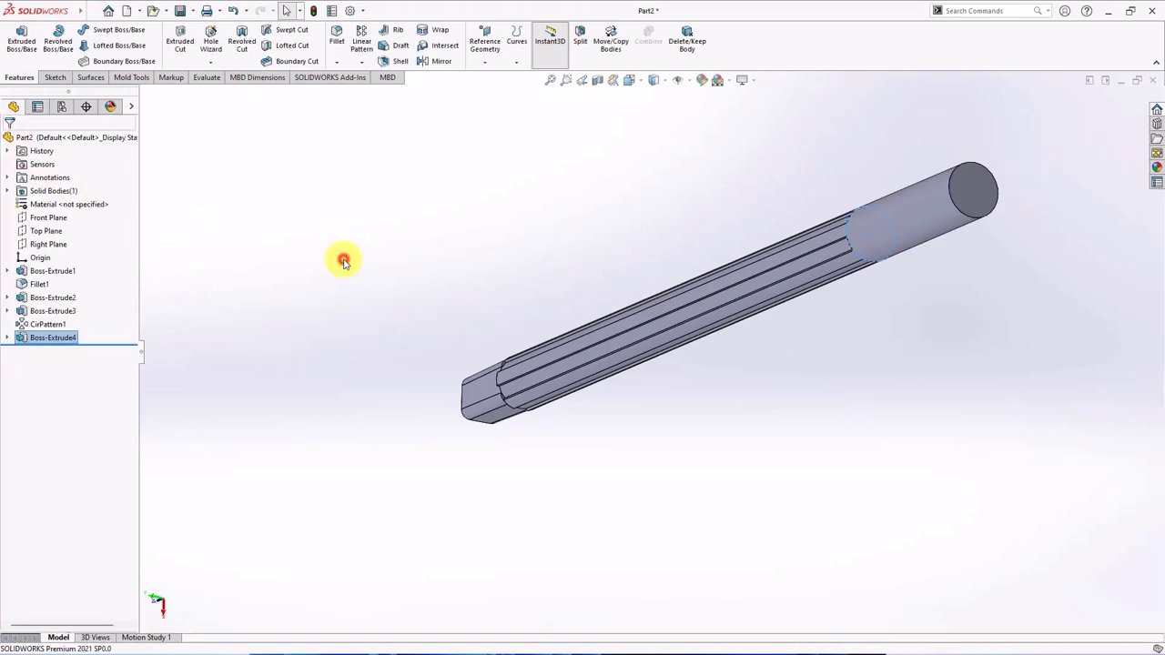
scroll(1001, 187, "down", 3)
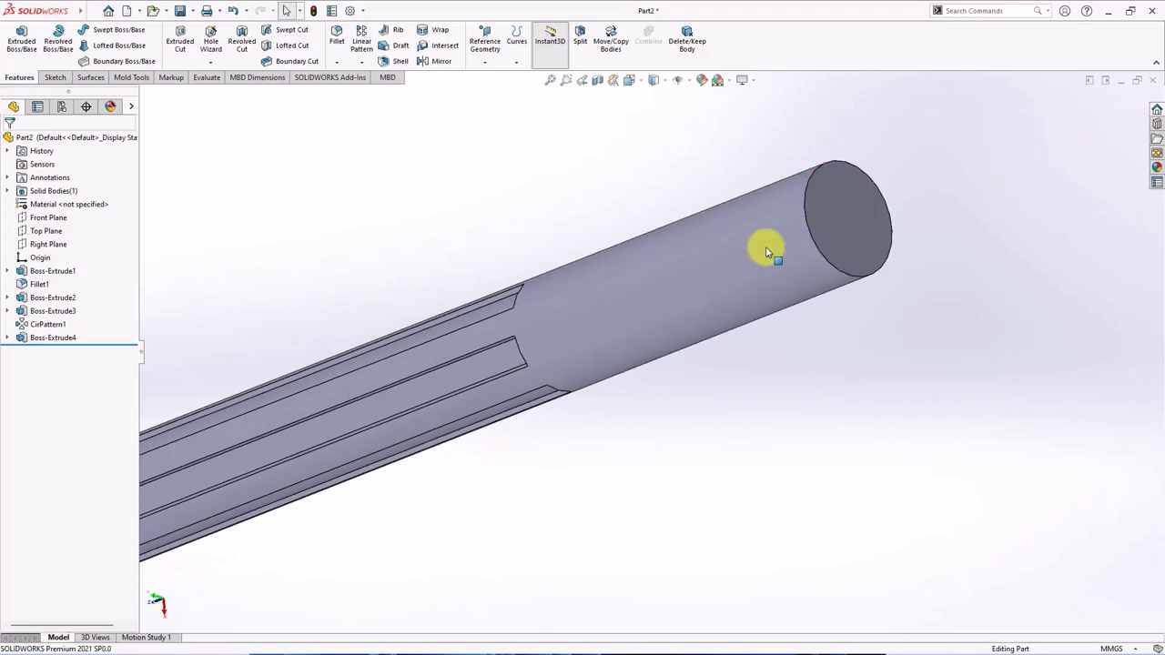
Step: Start a new extrusion from Sketch4 beginning at the round end face
left_click(8, 339)
left_click(35, 352)
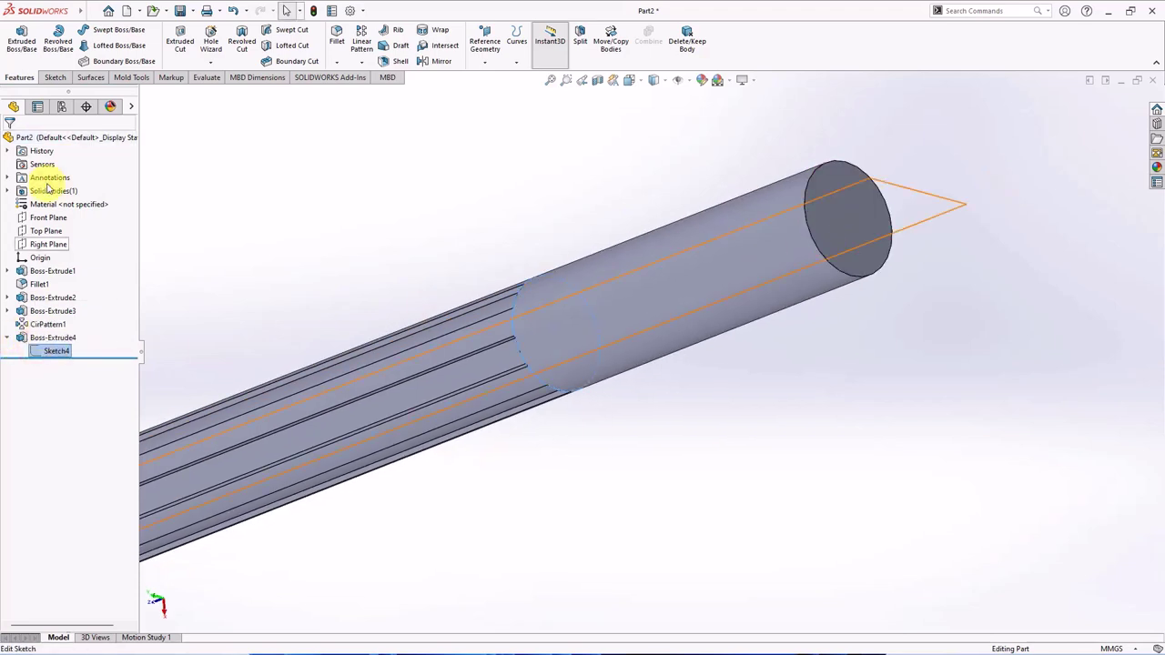
left_click(24, 47)
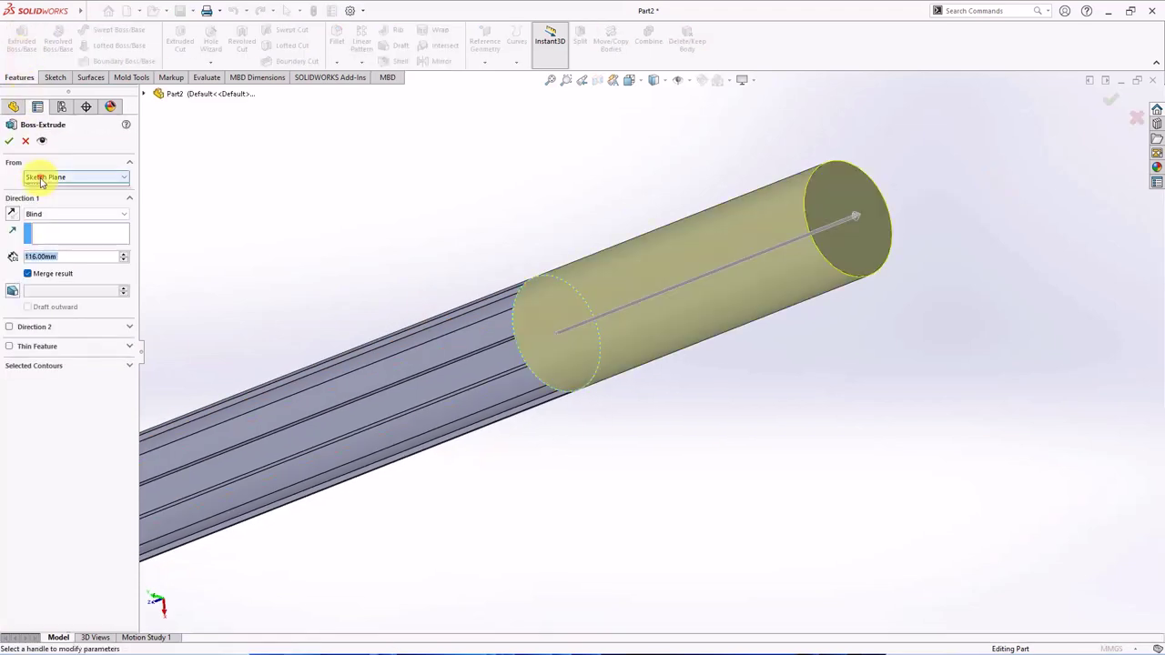
left_click(45, 177)
left_click(46, 204)
left_click(860, 244)
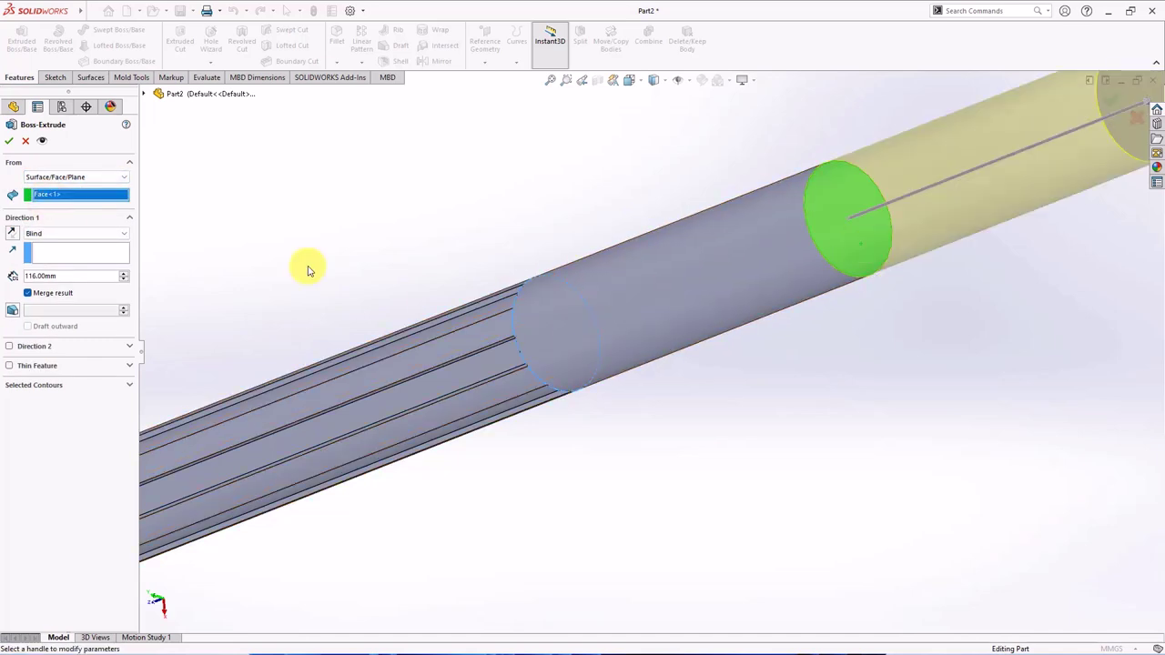
Step: Extrude the tip 22 mm with a 7° outward draft and accept it
type("22")
key("Return")
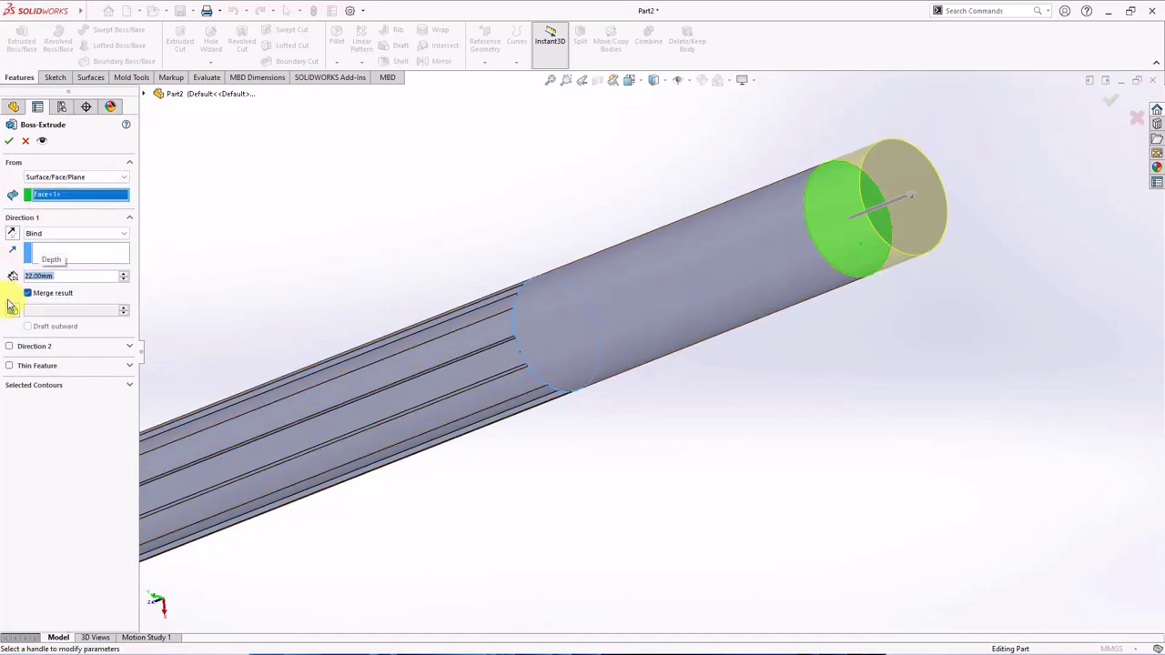
left_click(12, 309)
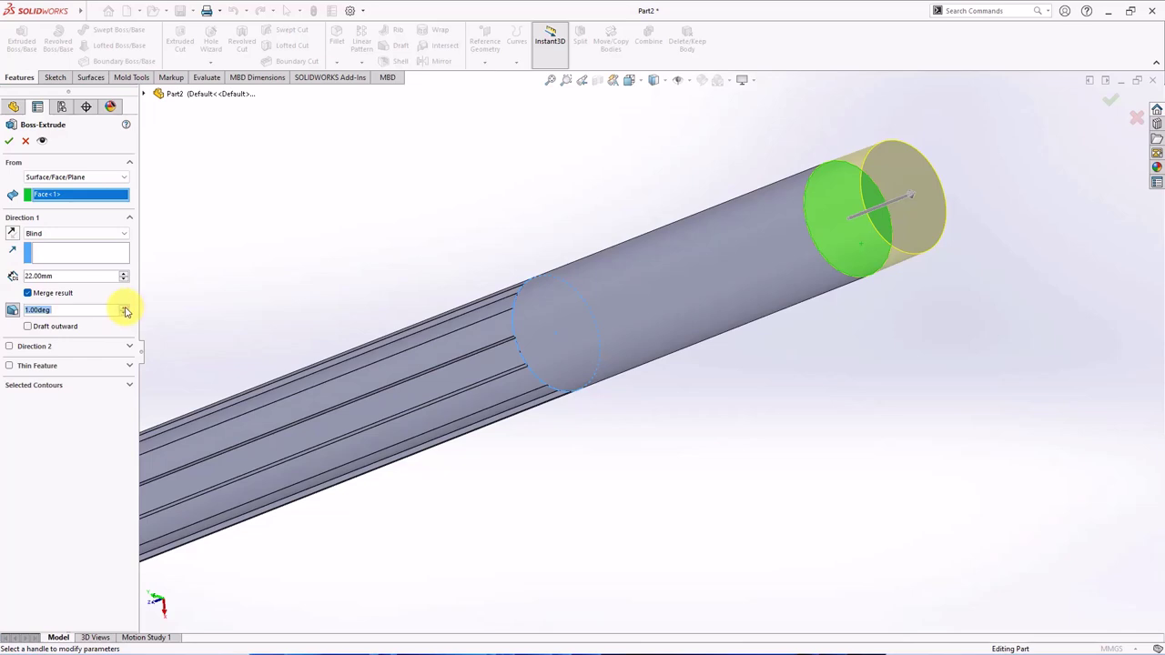
left_click(28, 327)
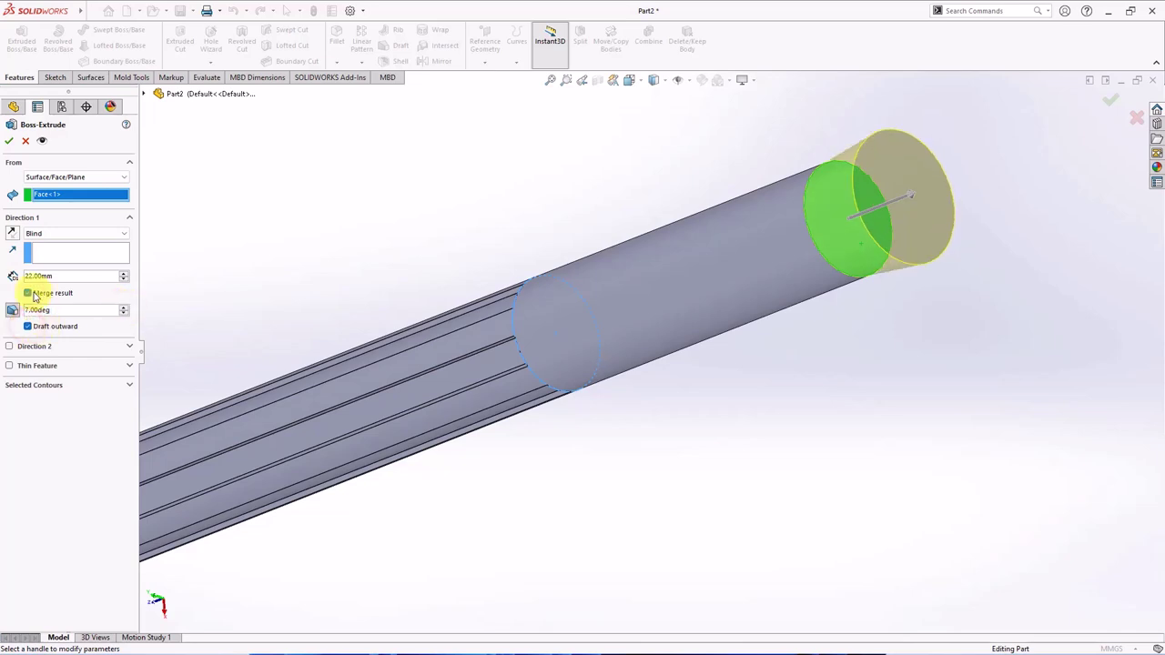
left_click(9, 142)
middle_click_drag(294, 203, 616, 204)
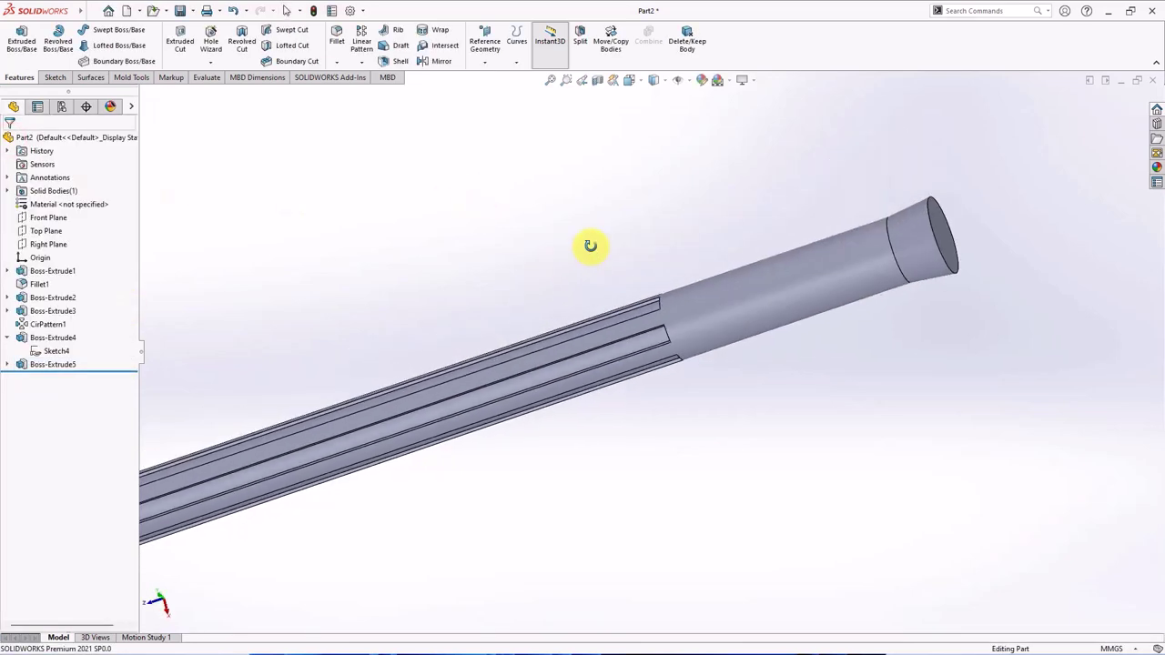
Step: Dome the flared end face of the shaft by 5 mm
scroll(616, 204, "up", 5)
scroll(819, 273, "down", 5)
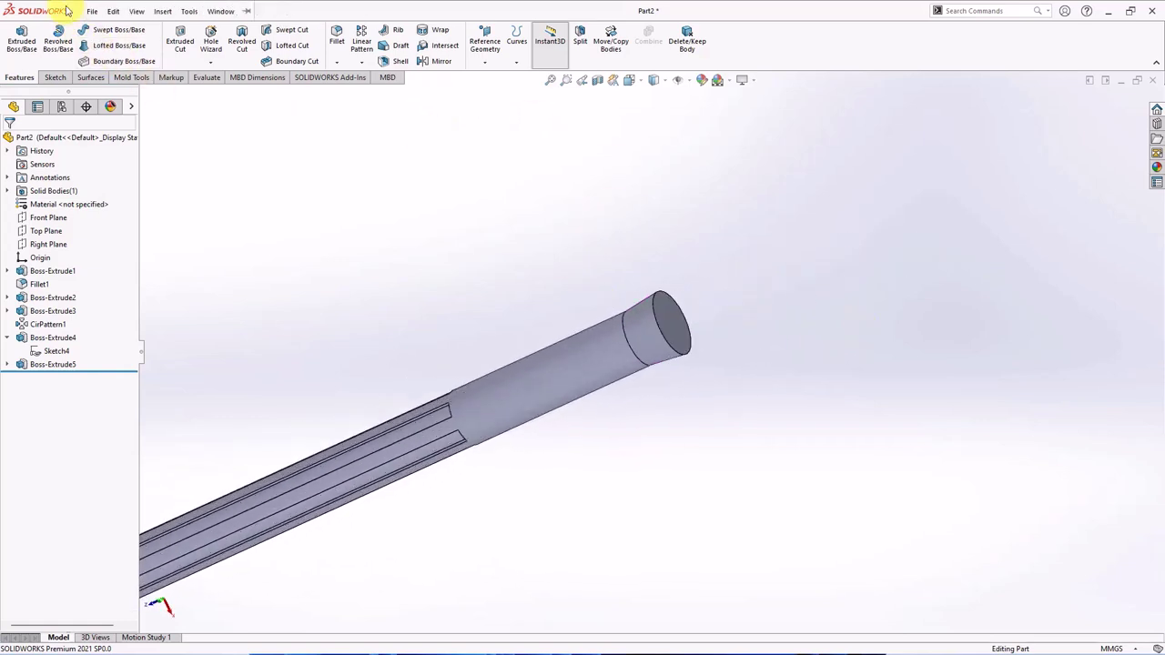
left_click(162, 13)
mouse_move(183, 60)
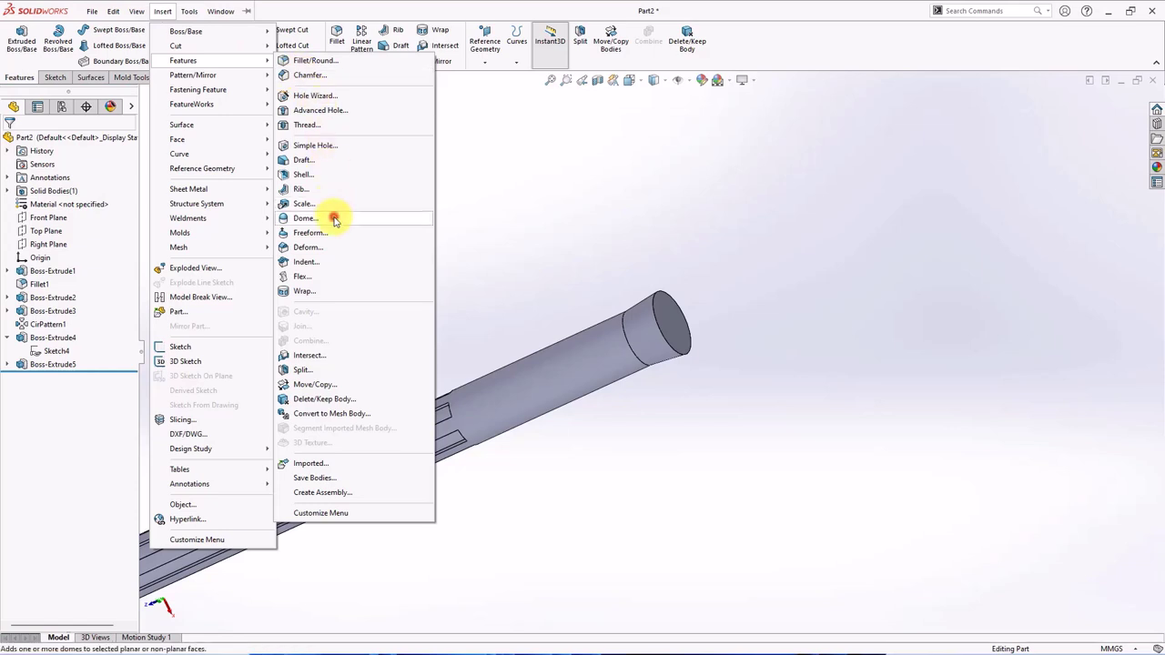
left_click(333, 218)
scroll(645, 276, "down", 3)
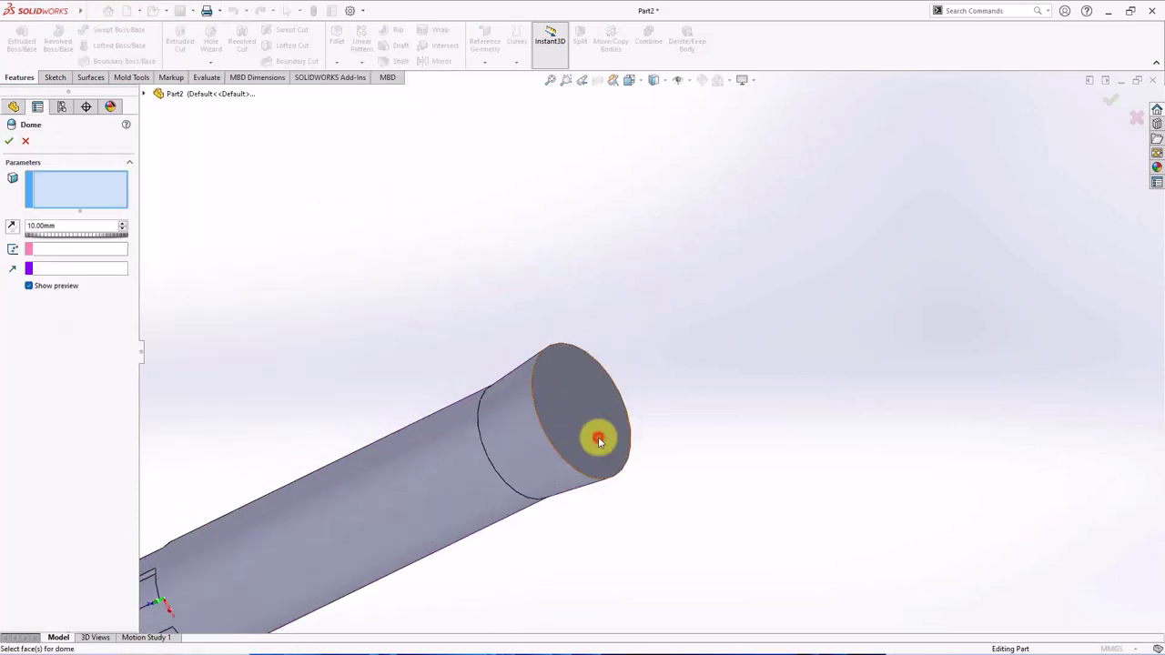
left_click(601, 434)
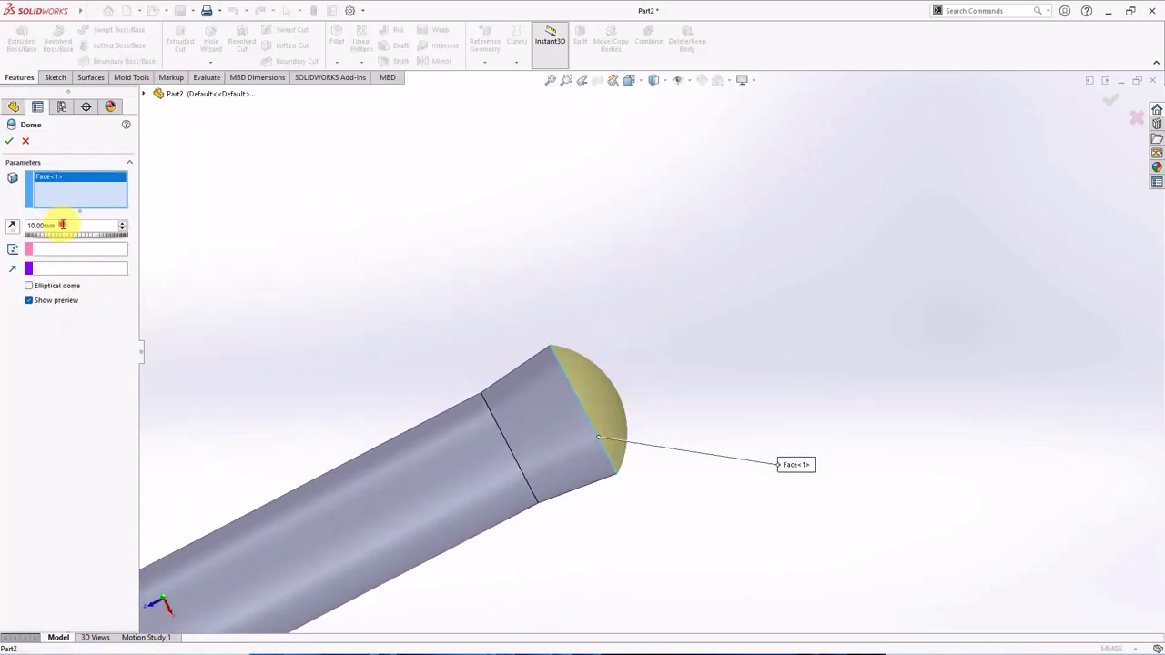
left_click(77, 225)
type("5")
key("Tab")
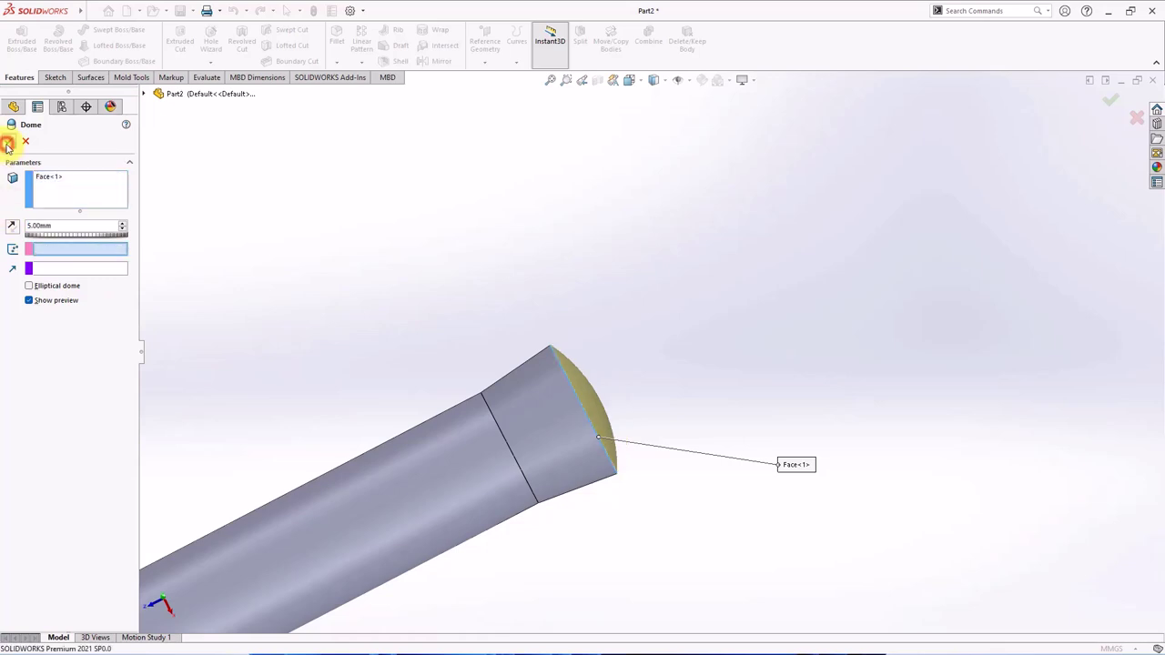
left_click(7, 144)
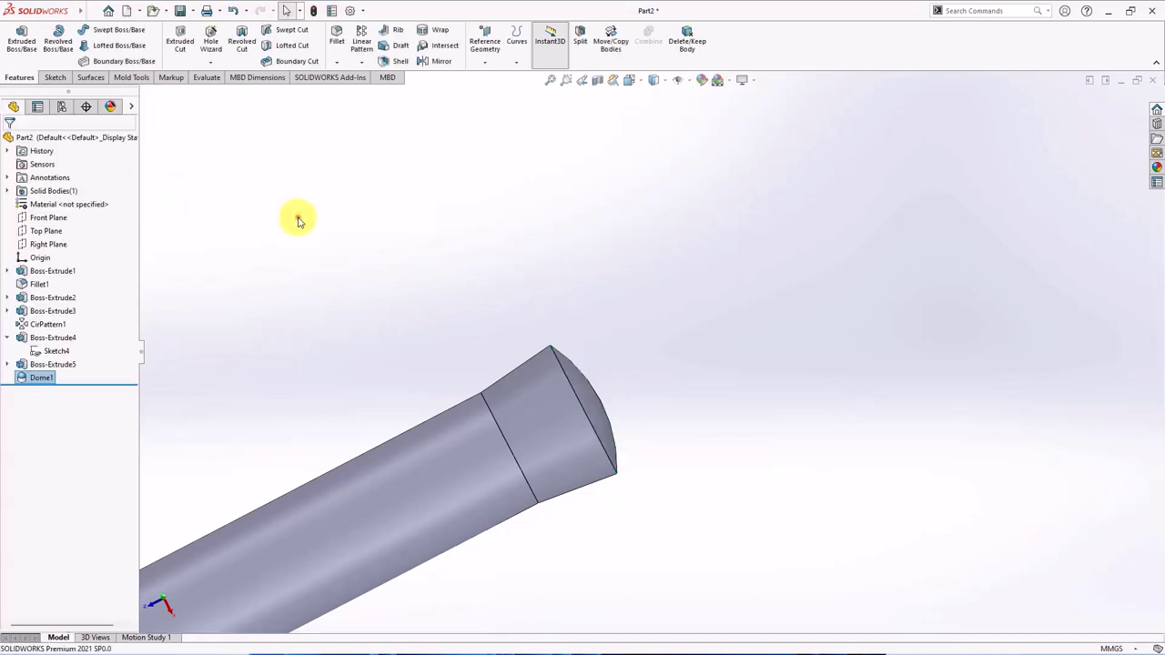
Step: Round the domed tip's rim edge with a 3.5 mm fillet
left_click(338, 44)
type("50mm")
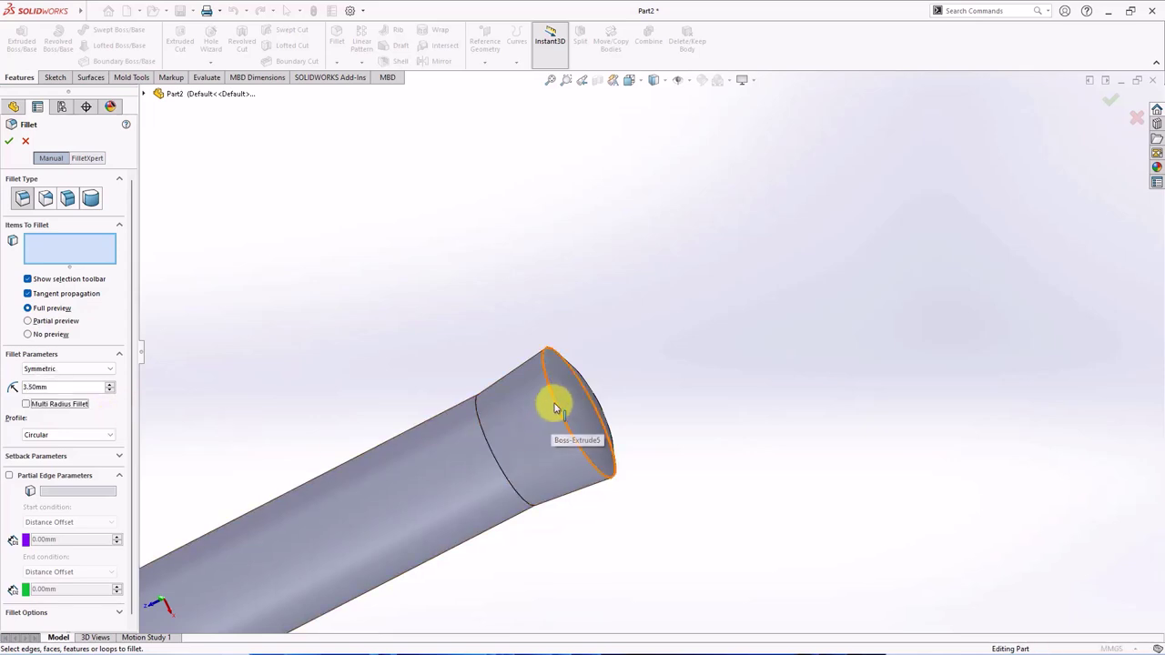
left_click(551, 403)
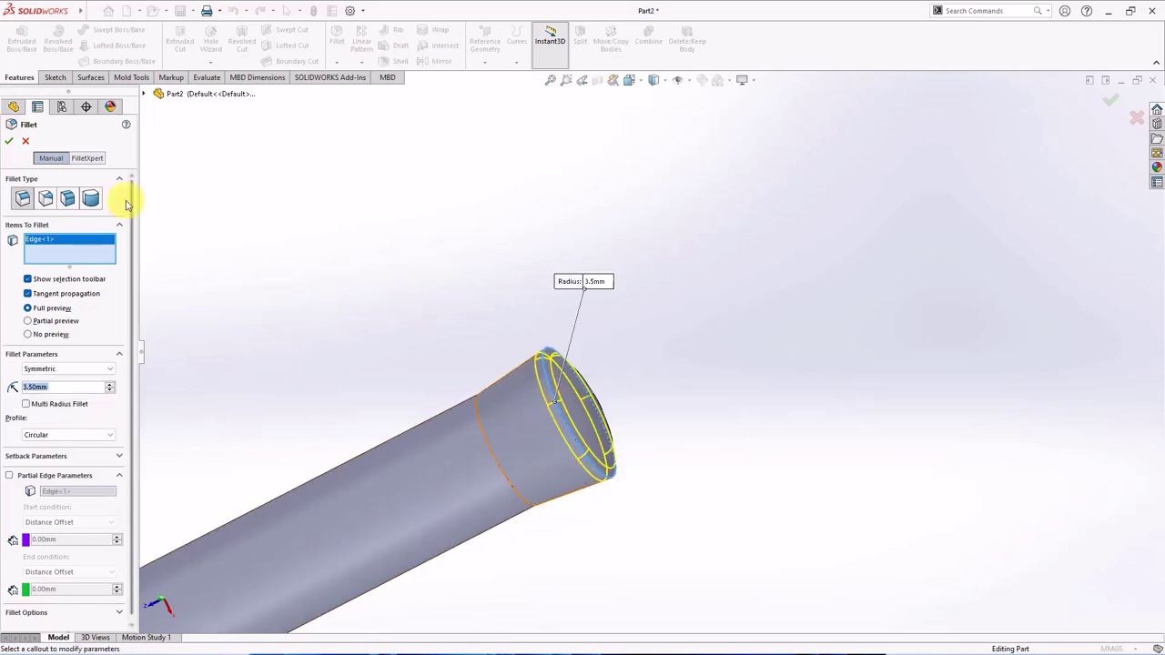
left_click(9, 141)
scroll(418, 284, "up", 2)
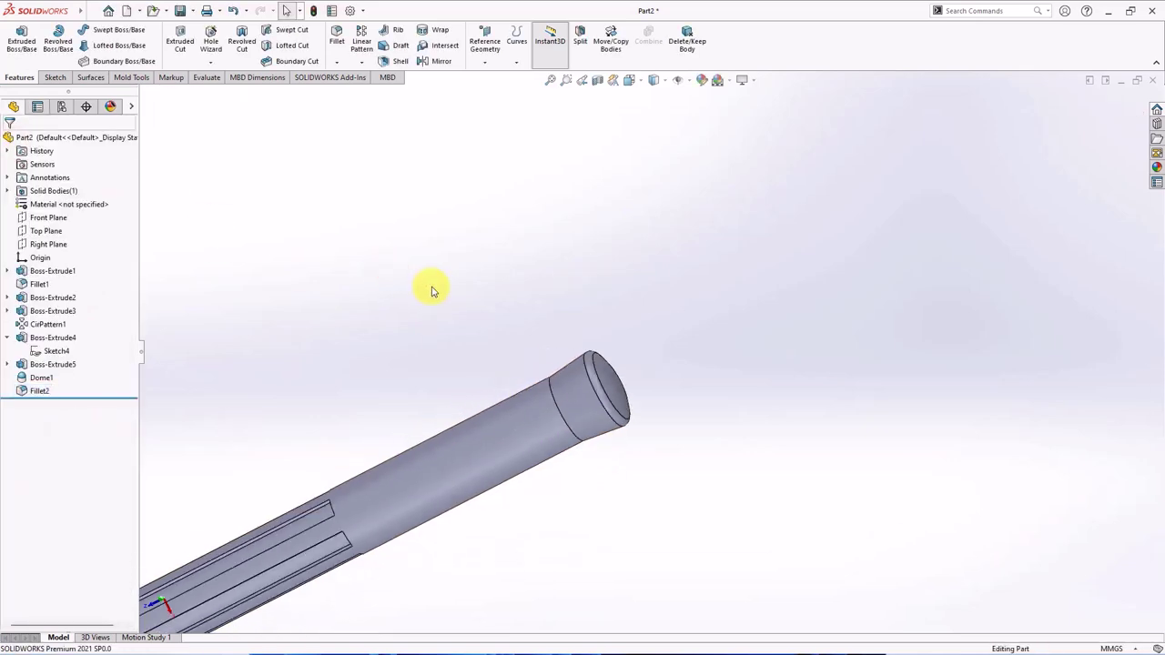
scroll(432, 290, "up", 2)
Step: Open a new sketch on the Top Plane
scroll(432, 290, "up", 2)
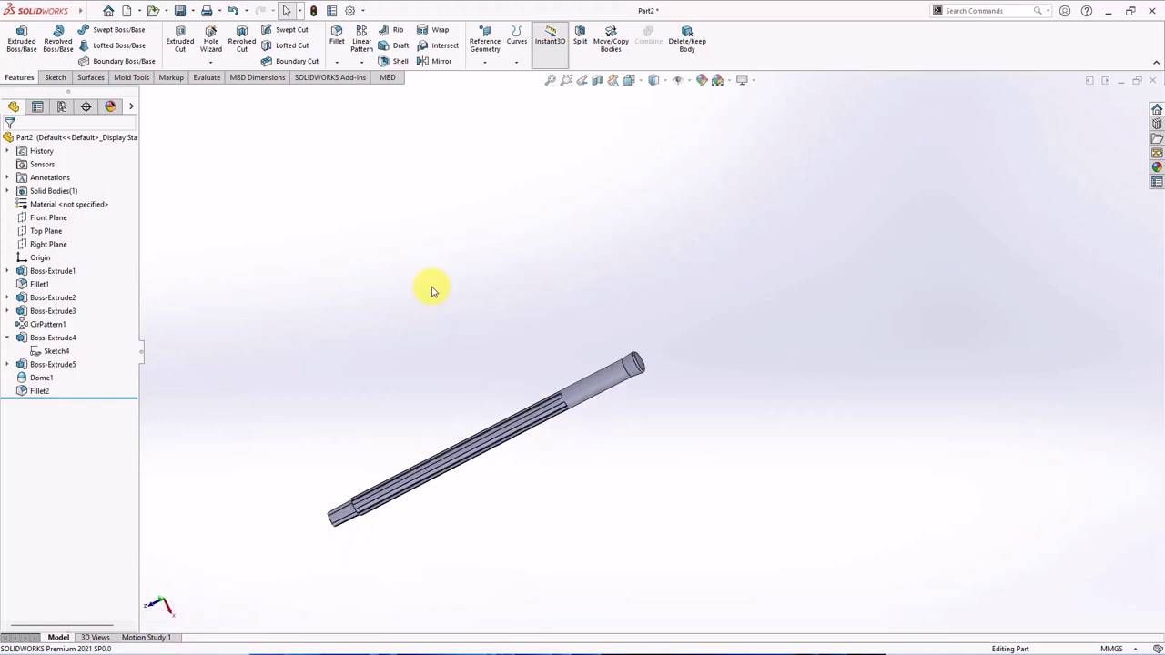
left_click(44, 233)
left_click(46, 218)
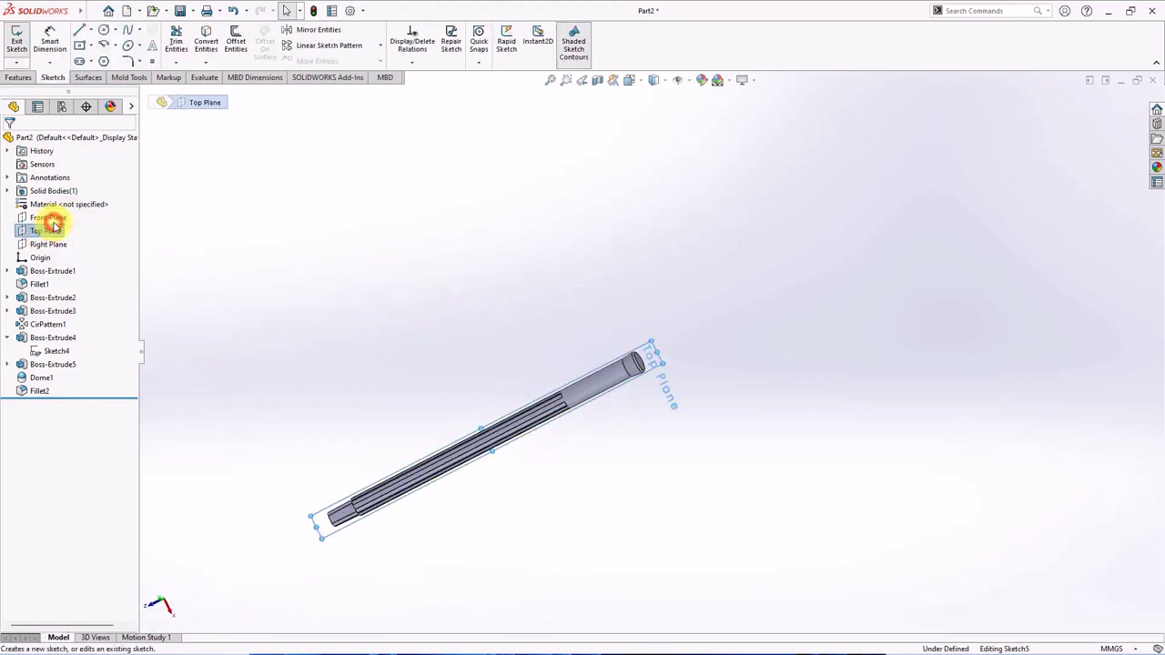
scroll(665, 167, "down", 3)
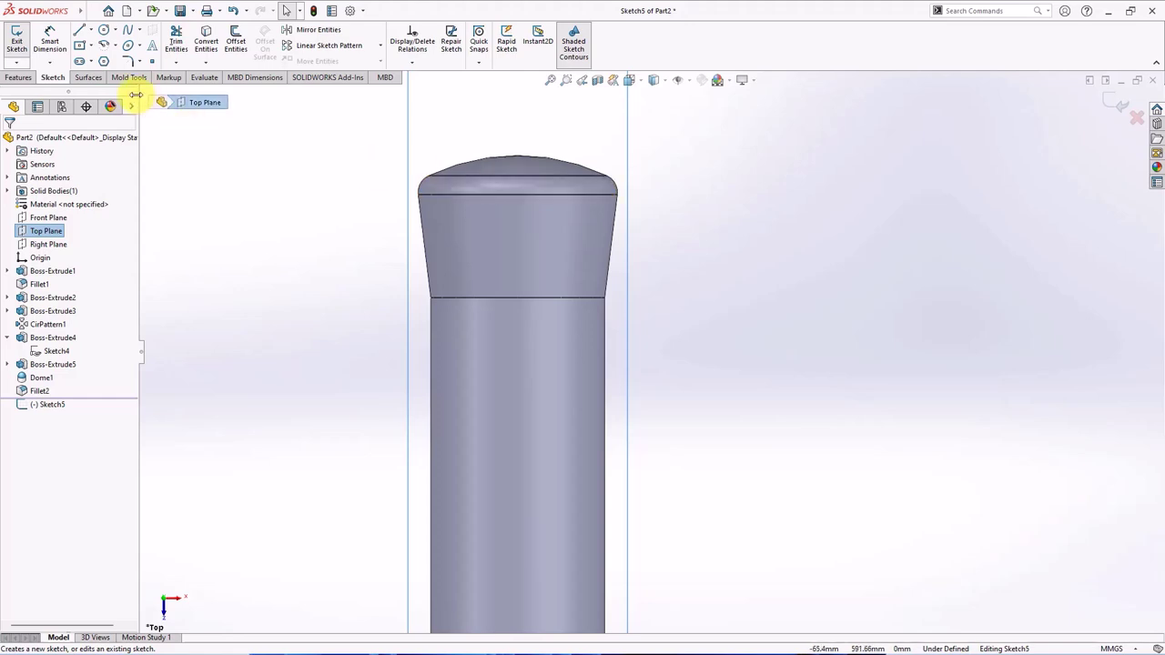
Step: Draw a three-point arc at the flared end's base and close it with a straight line
left_click(118, 52)
left_click(136, 80)
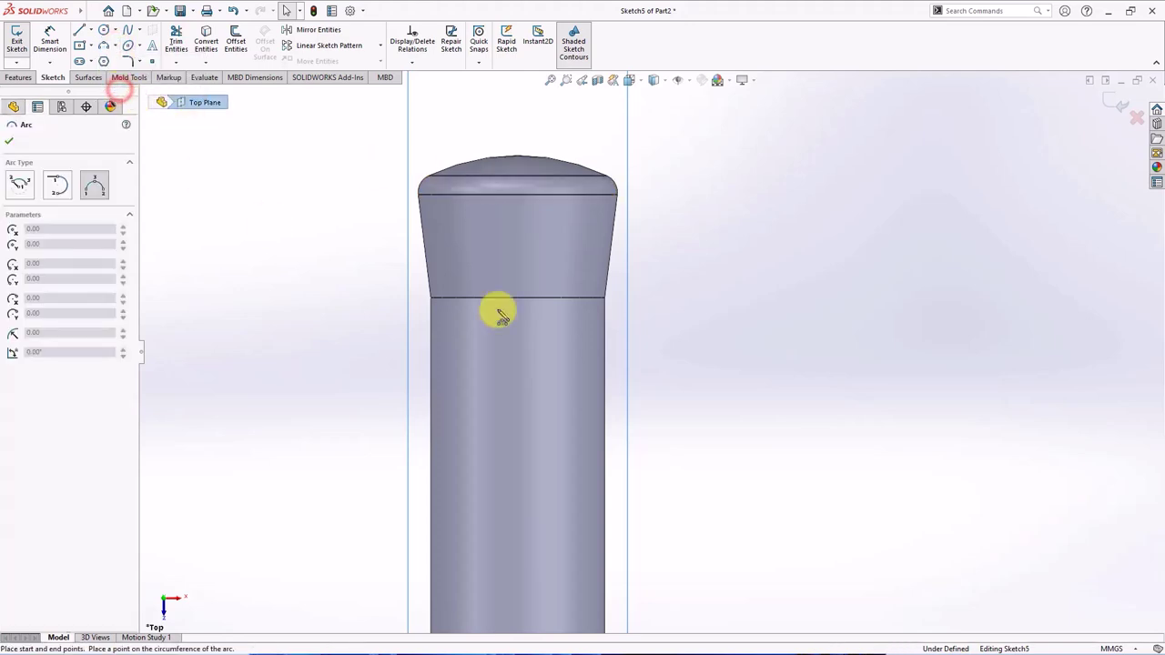
left_click(607, 298)
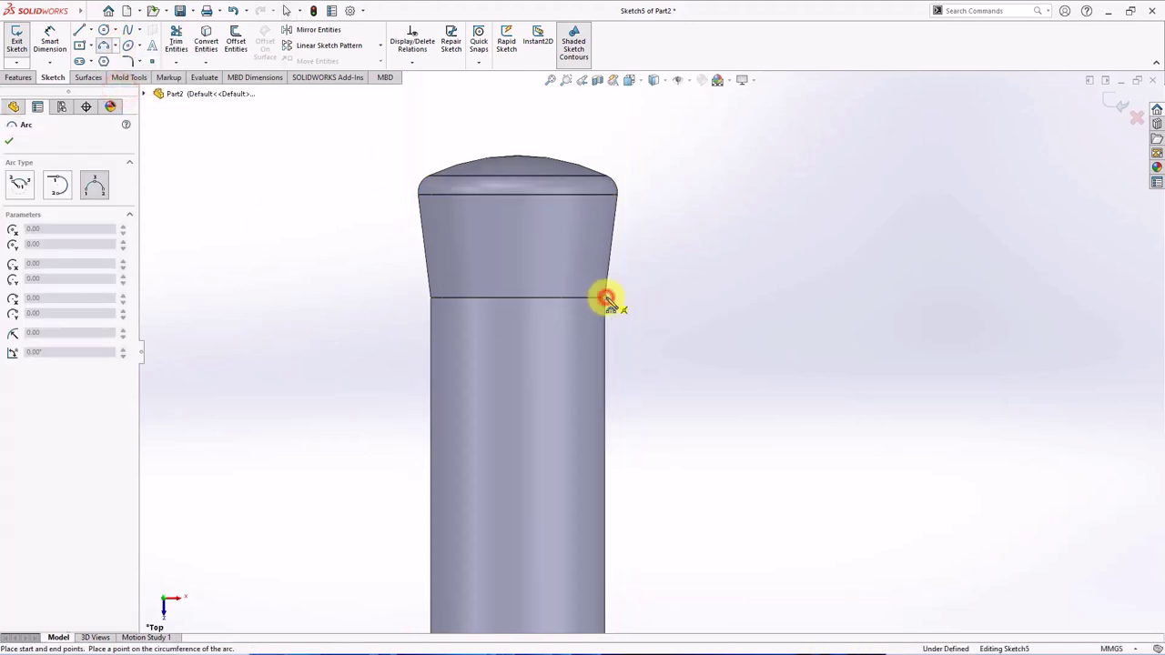
left_click(618, 329)
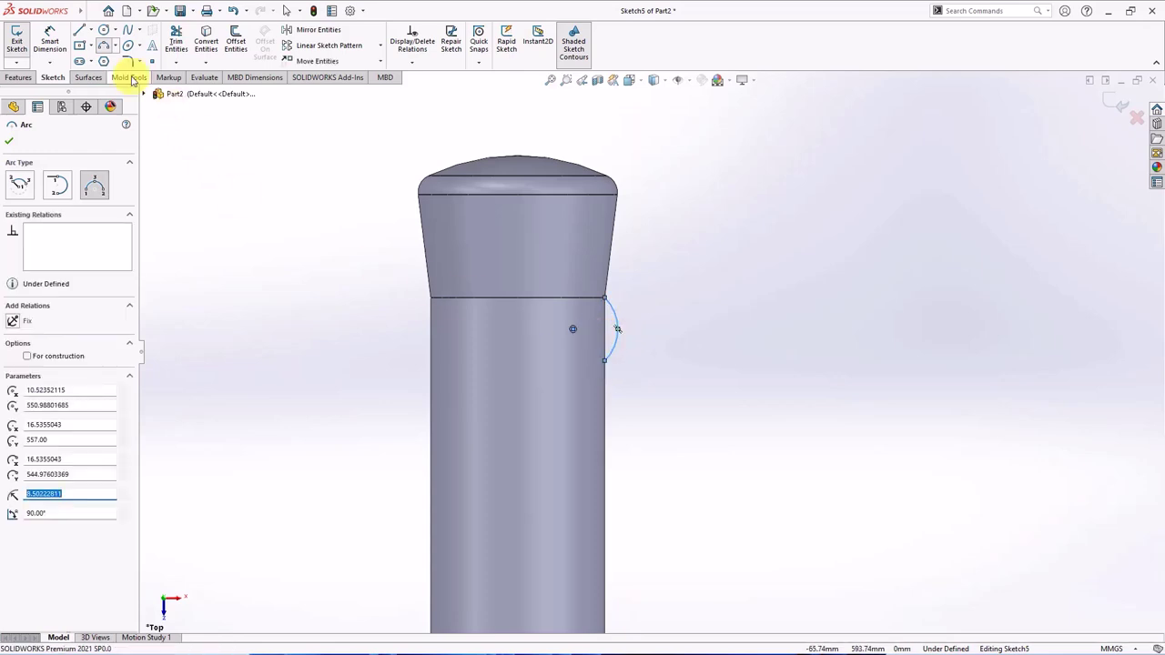
left_click(82, 34)
left_click_drag(607, 300, 604, 360)
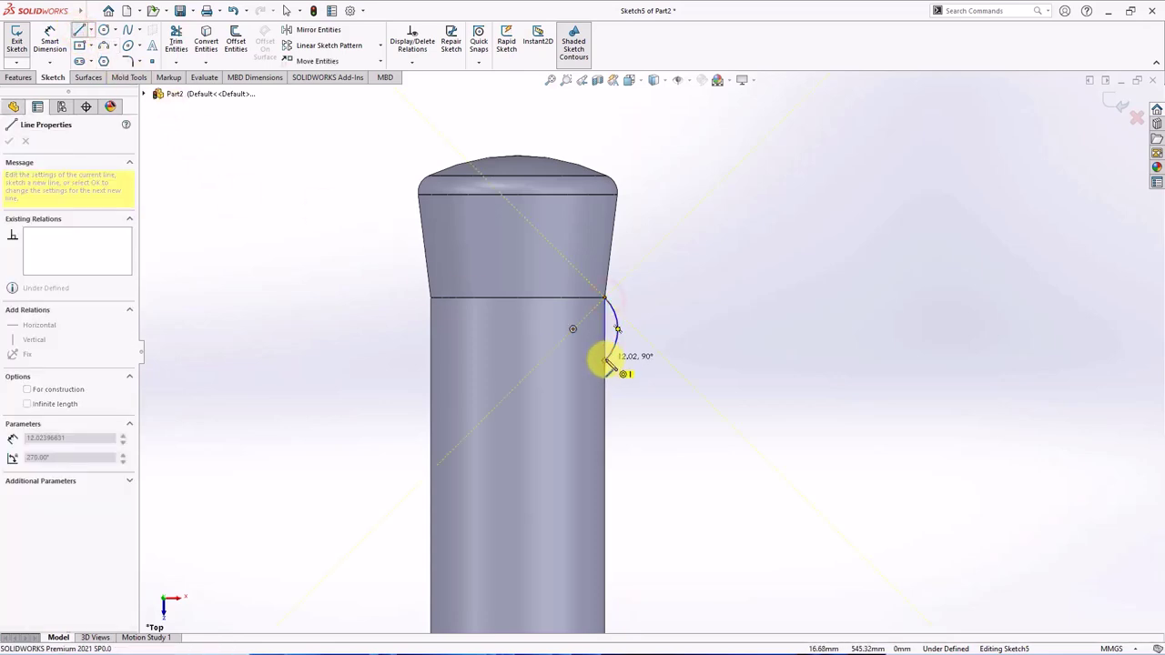
right_click(603, 364)
left_click(615, 369)
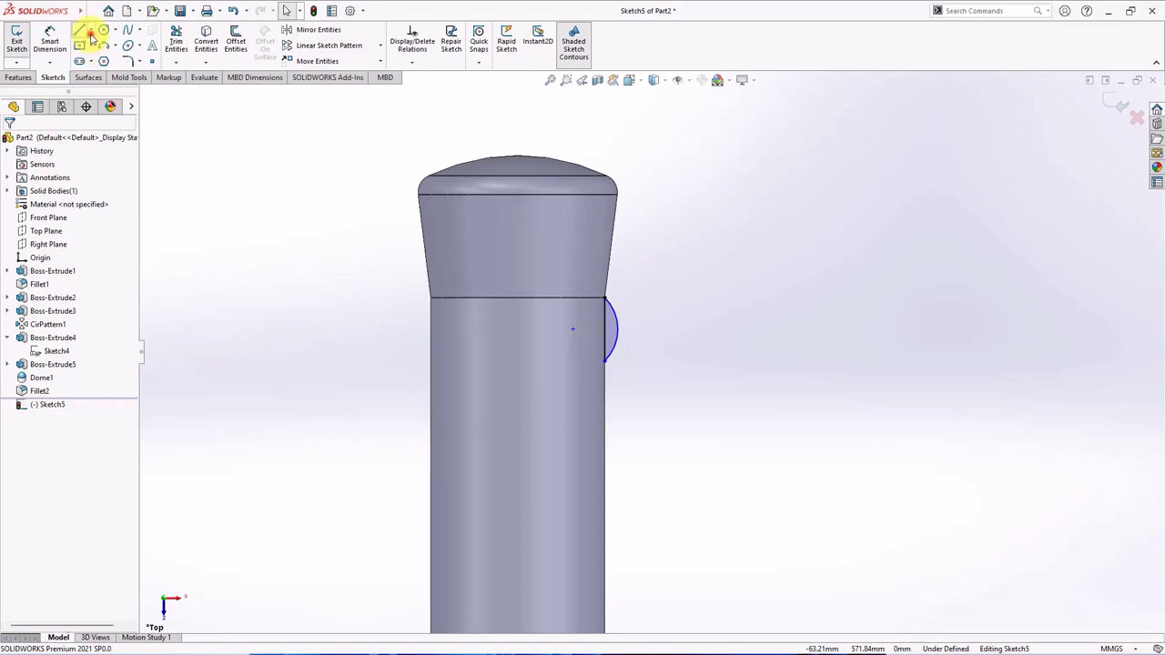
Step: Add a vertical centreline up through the end cap as the revolve axis
left_click(90, 35)
left_click_drag(518, 298, 521, 149)
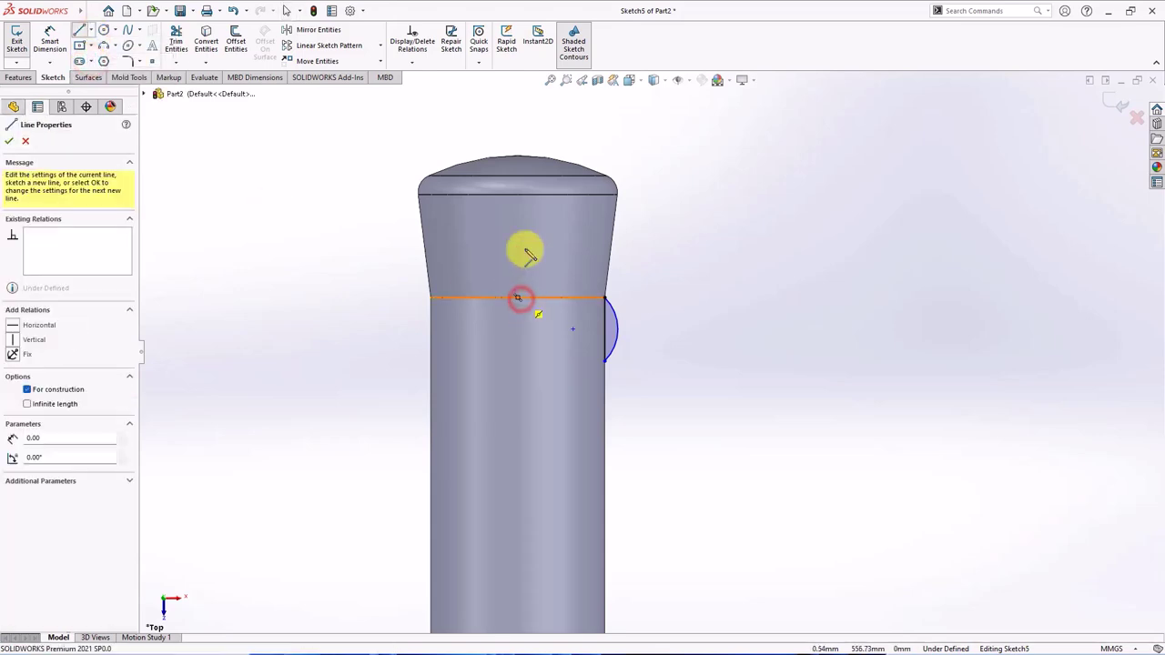
right_click(520, 145)
left_click(554, 155)
Step: Dimension the arc radius to 6 mm
left_click(49, 38)
scroll(538, 360, "up", 1)
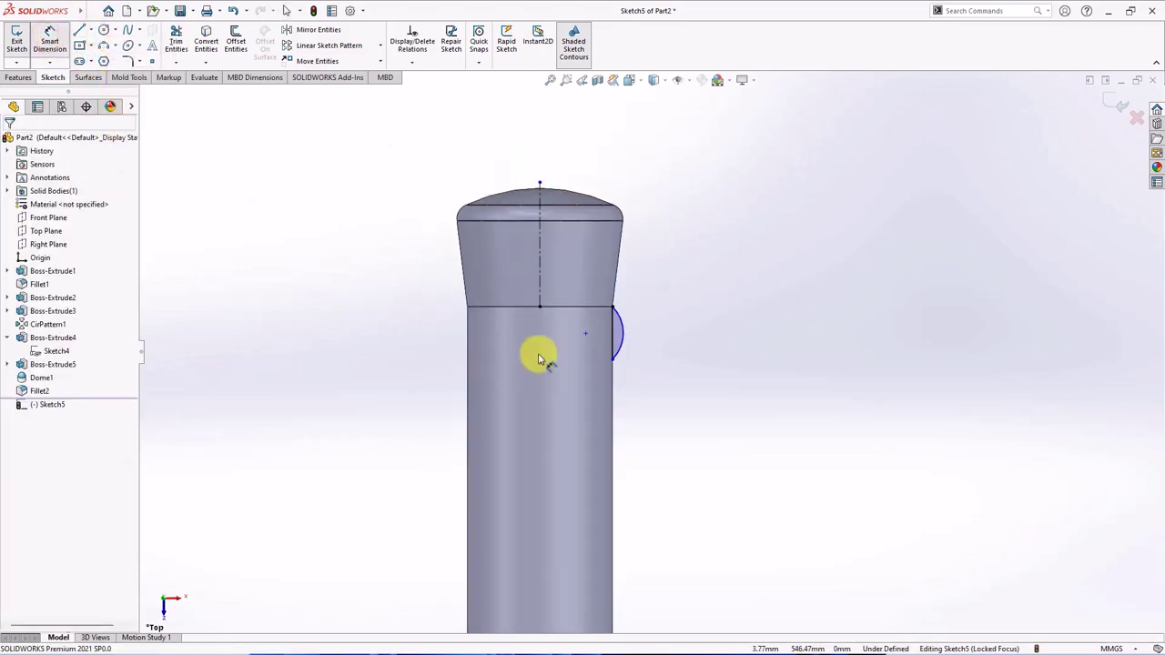
left_click(621, 328)
left_click(671, 313)
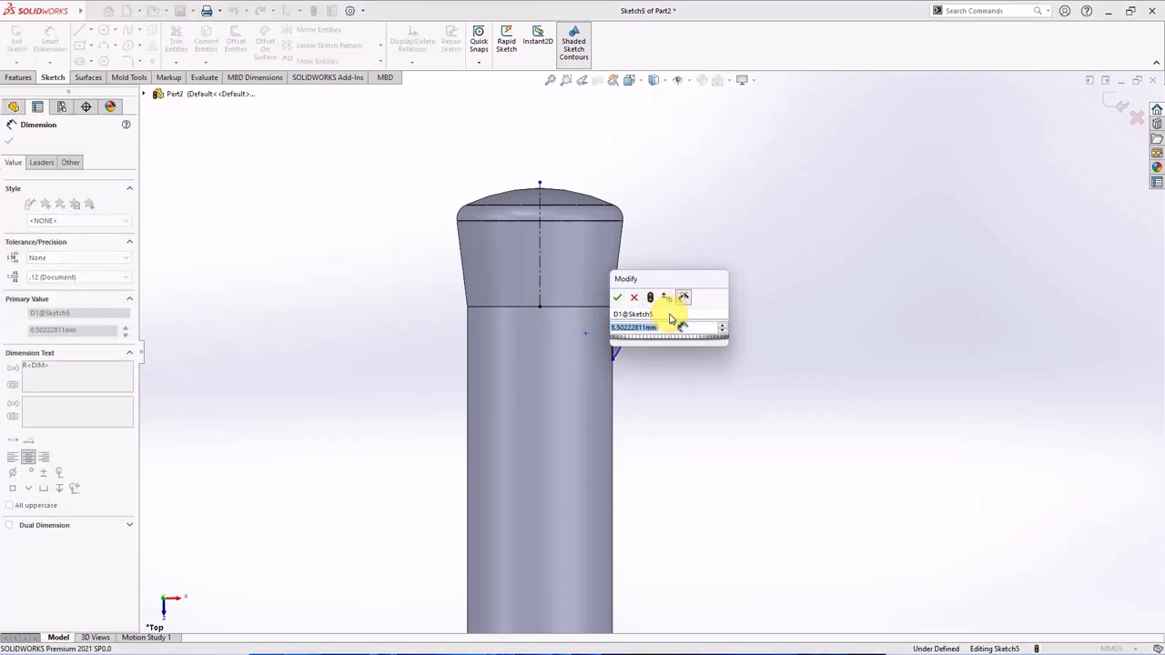
type("6")
left_click(618, 299)
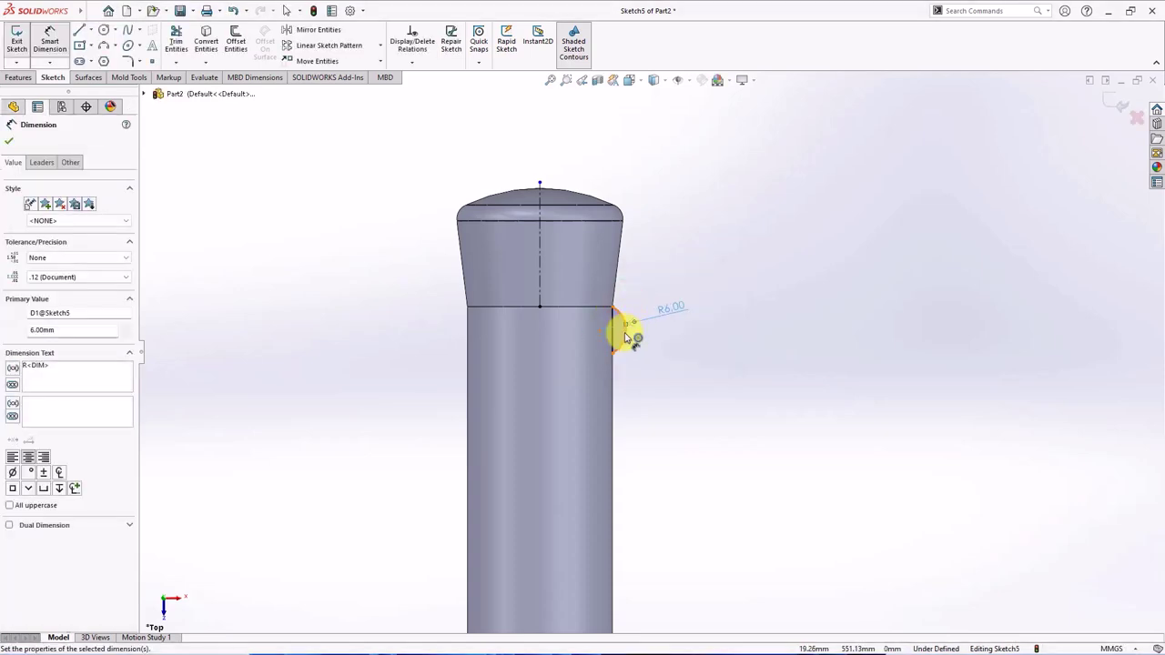
Step: Set the arc-to-centreline width to 37.50 and start a revolve of the profile
left_click(626, 335)
left_click(540, 265)
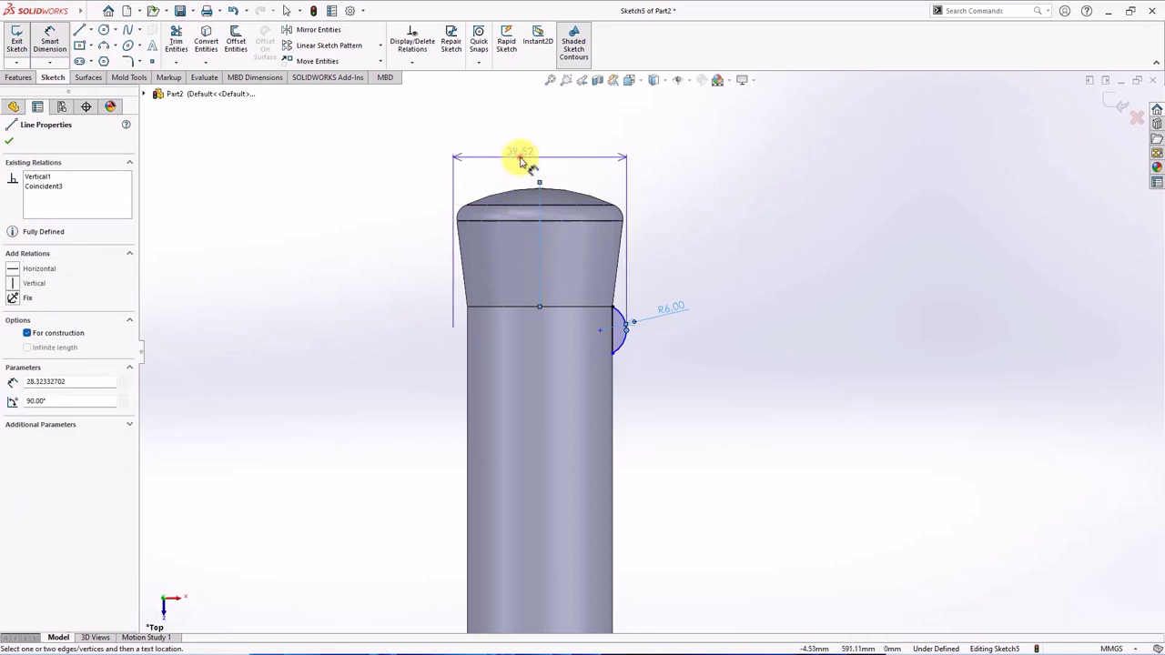
left_click(521, 159)
type("37.5")
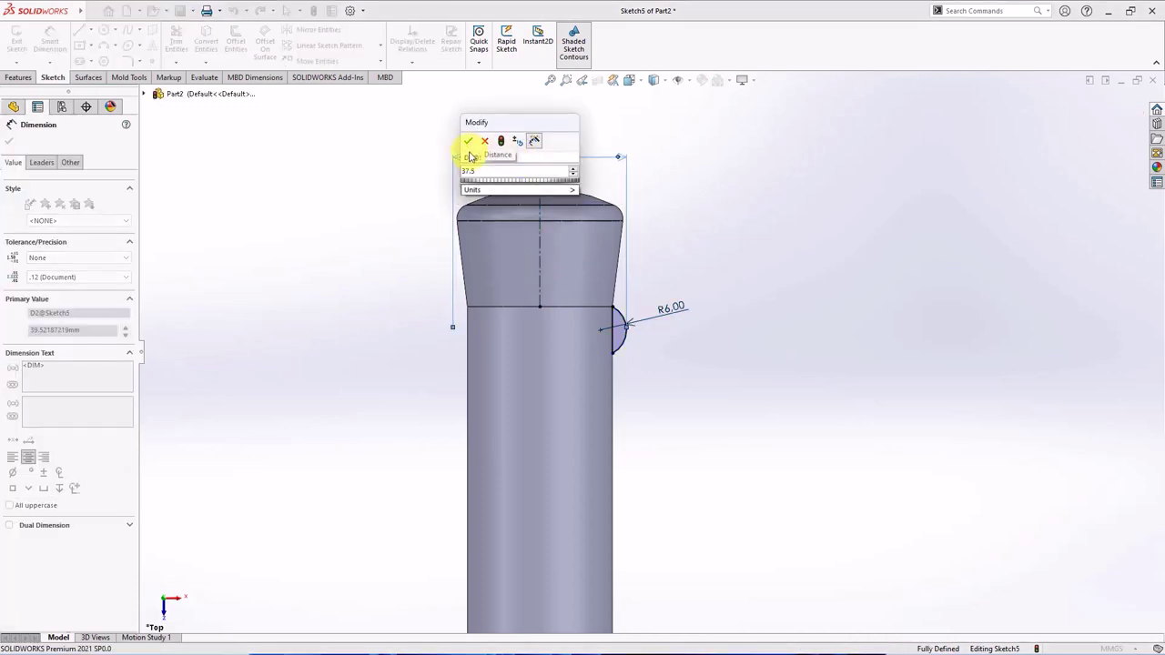
left_click(467, 142)
left_click(15, 103)
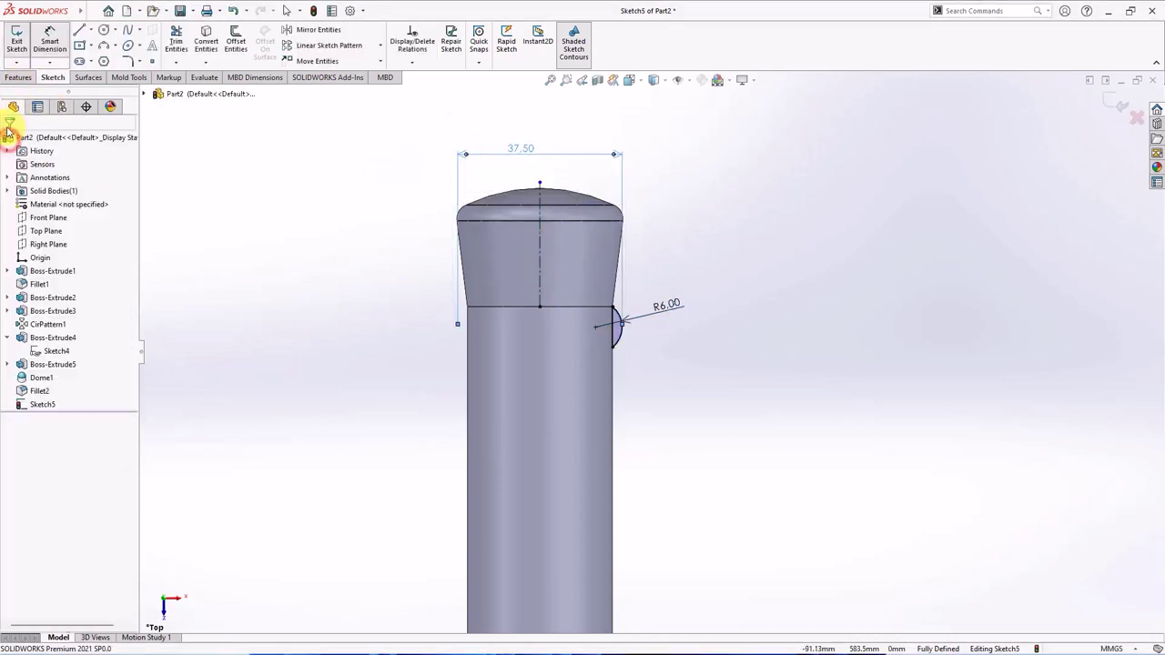
left_click(15, 79)
left_click(55, 43)
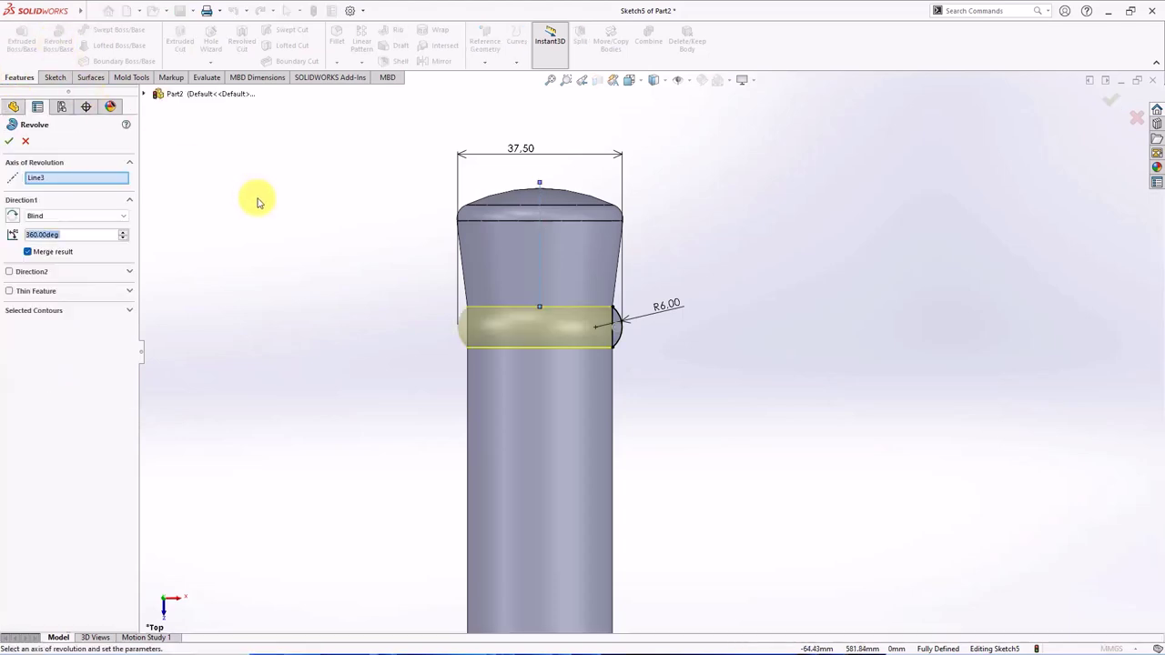
Step: Accept the revolve, then pattern Revolve1 along the Front Plane as 4 rings 20 mm apart
left_click(9, 141)
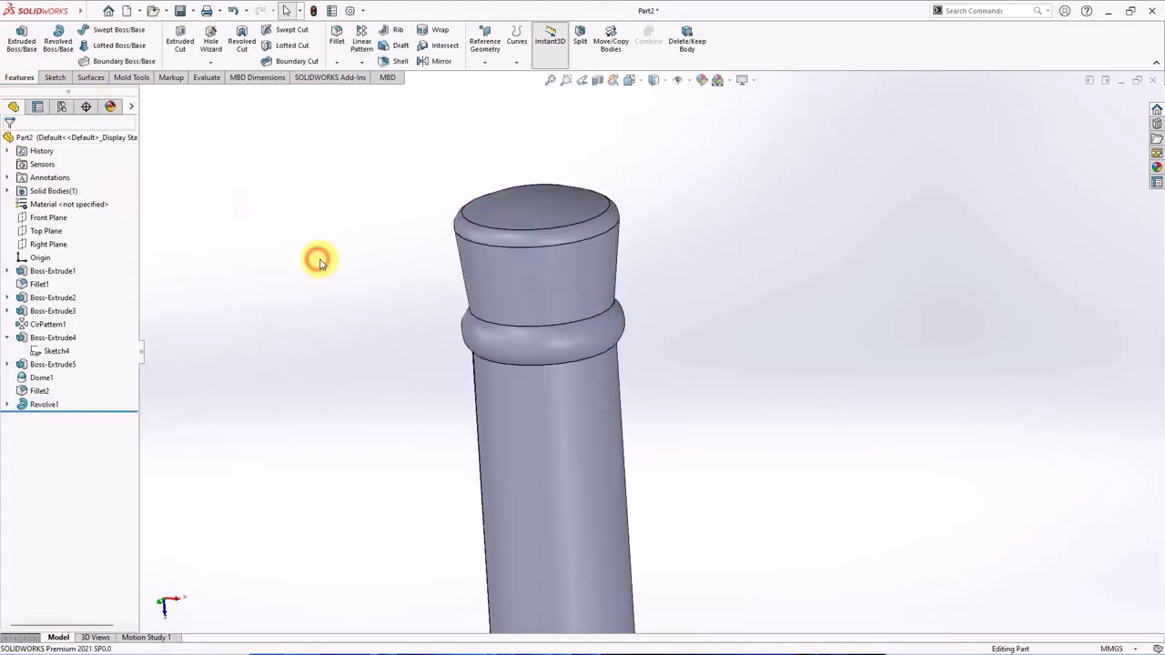
left_click(370, 78)
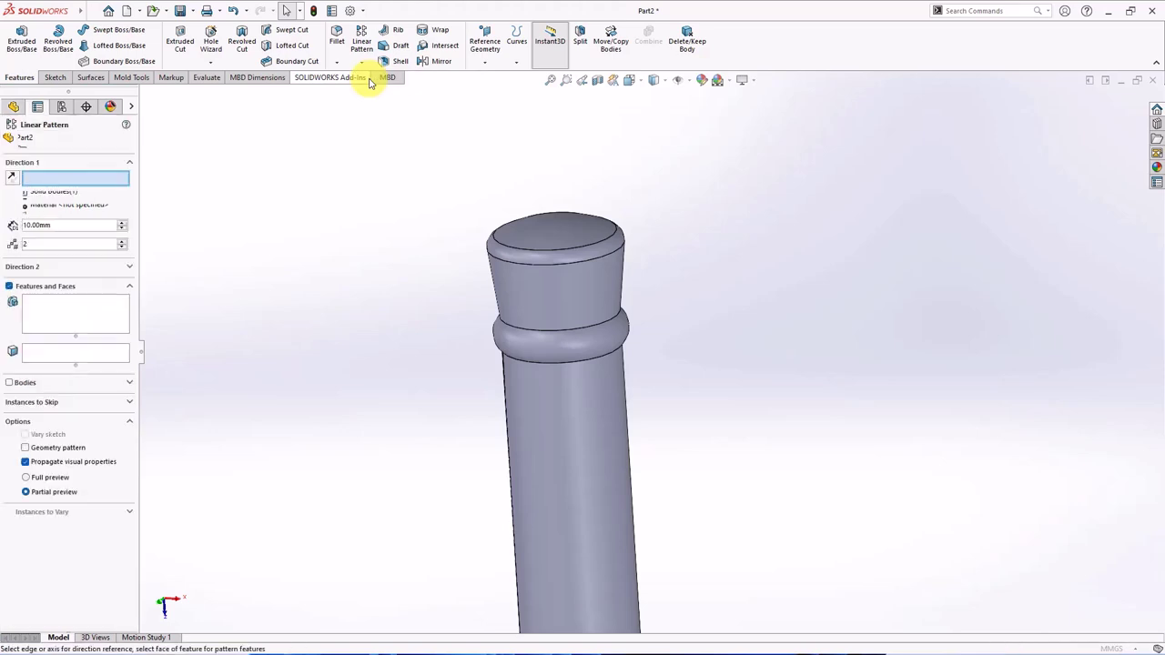
left_click(145, 95)
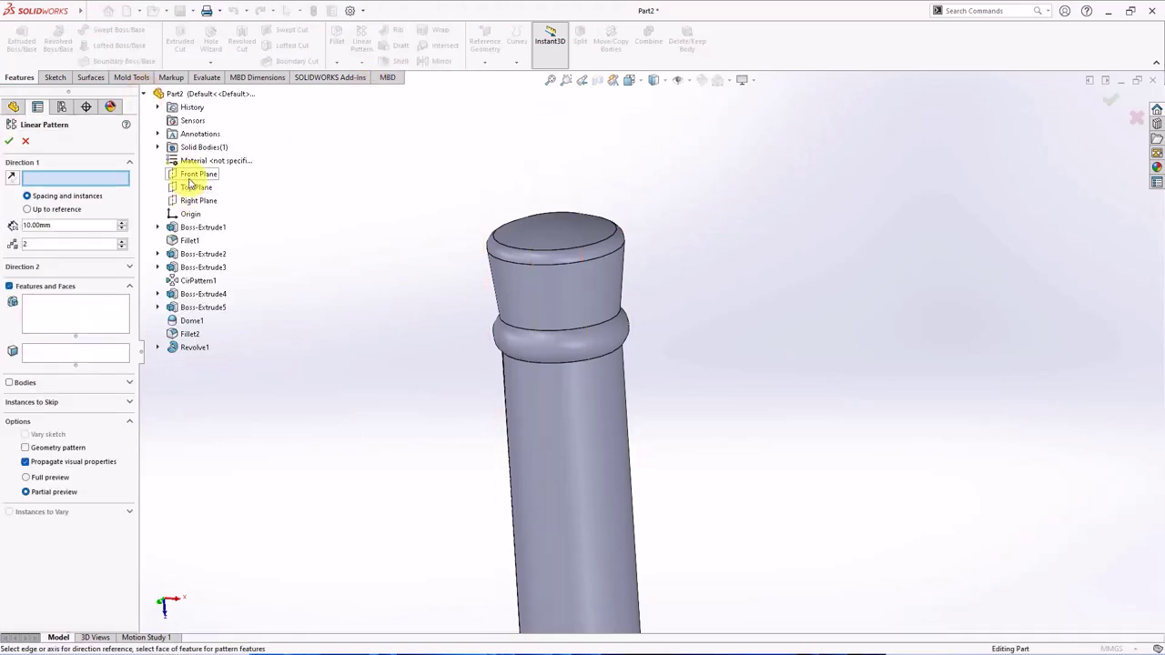
left_click(191, 179)
scroll(415, 273, "up", 5)
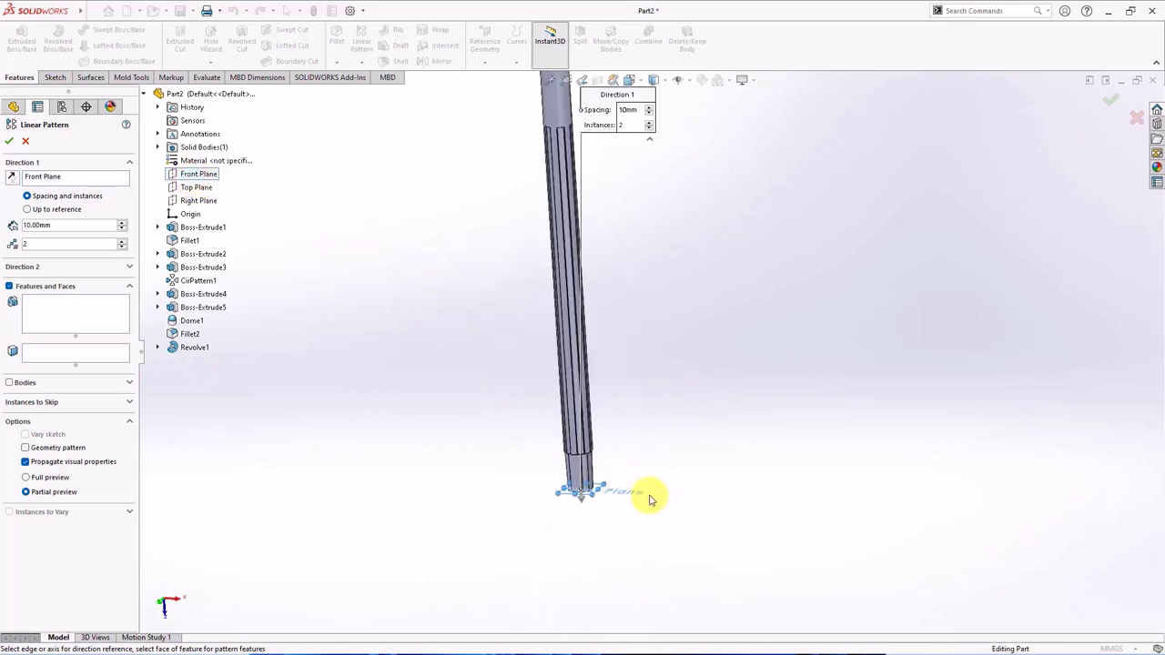
scroll(548, 244, "down", 5)
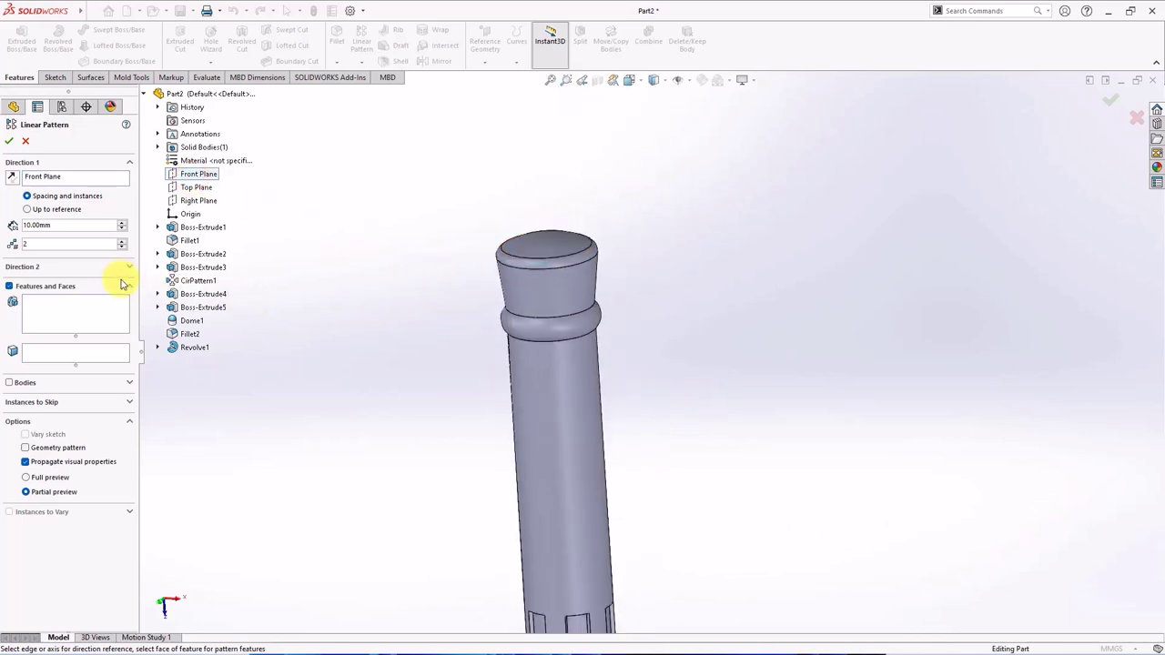
left_click(65, 313)
left_click(571, 333)
type("20")
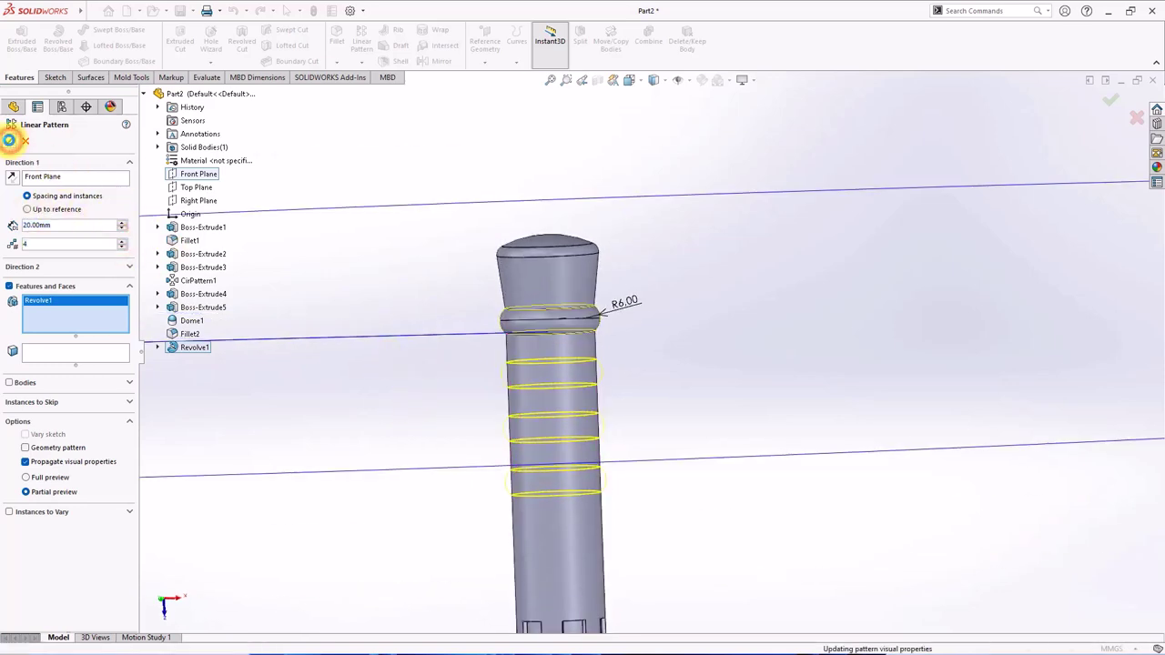
left_click(9, 140)
scroll(681, 391, "up", 2)
scroll(676, 388, "down", 2)
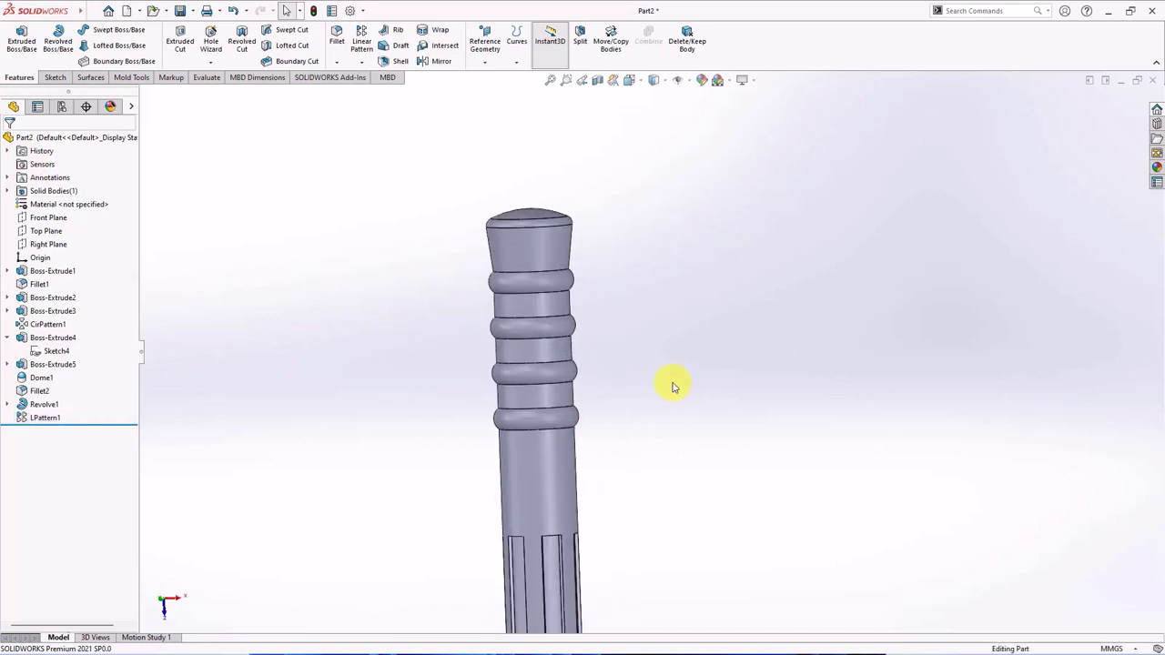
Step: Open another new sketch on the Top Plane
left_click(45, 230)
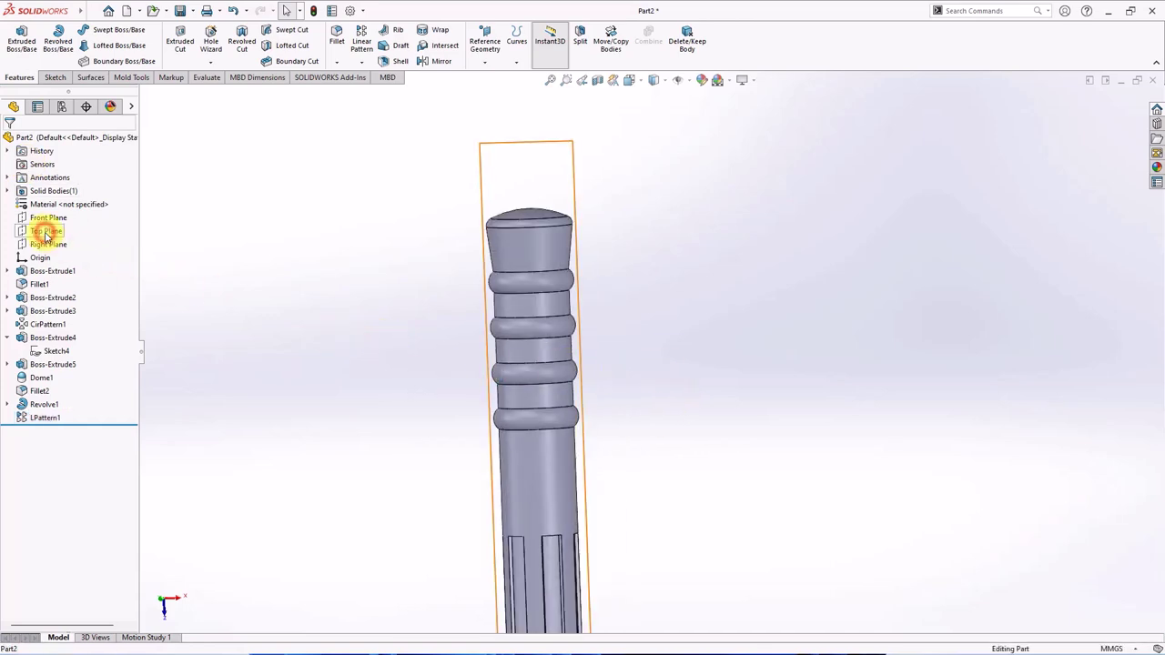
left_click(52, 219)
scroll(667, 237, "down", 3)
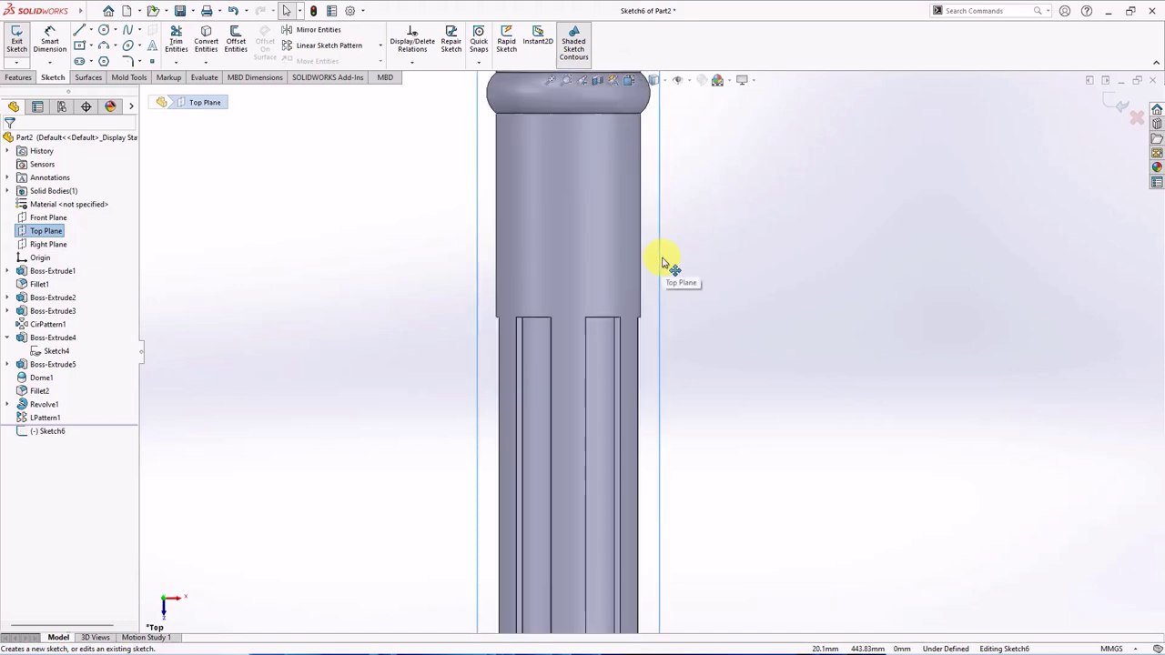
scroll(663, 267, "down", 2)
Step: Draw a small arc on the shaft edge near the step
left_click(103, 45)
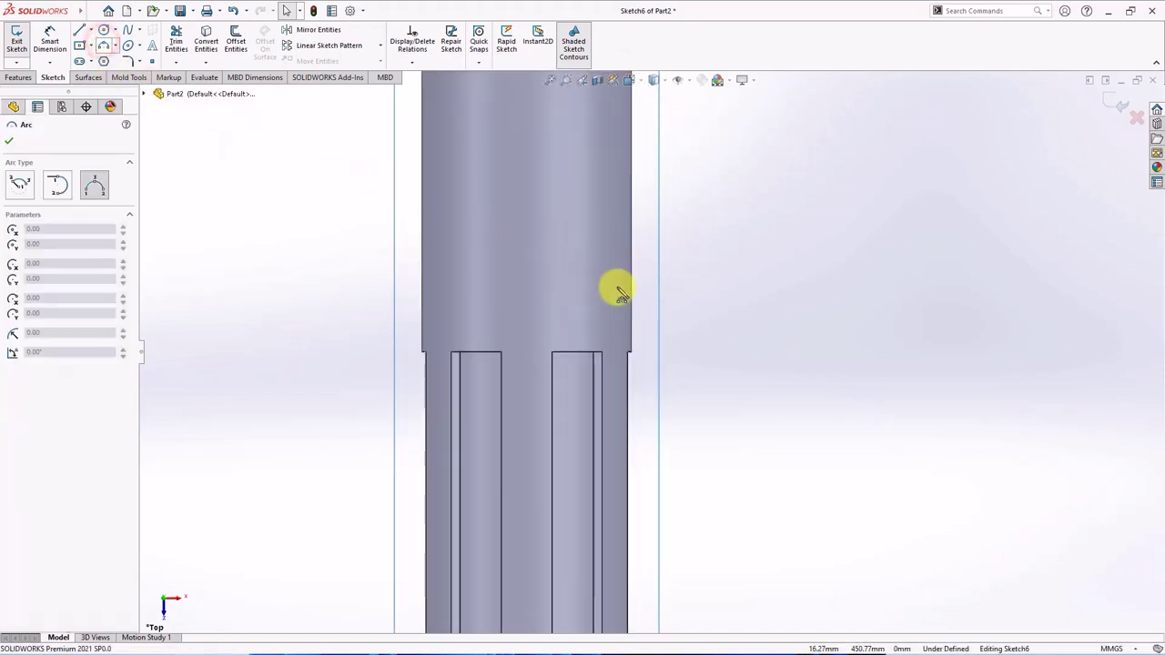
left_click(632, 318)
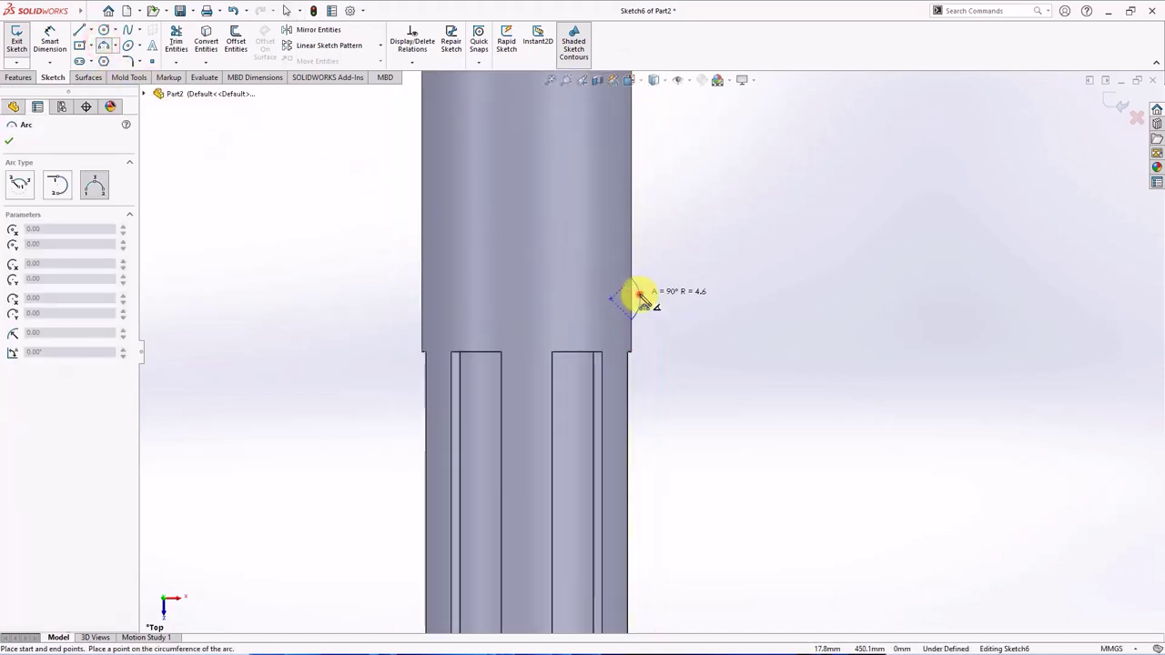
left_click(638, 293)
left_click(80, 30)
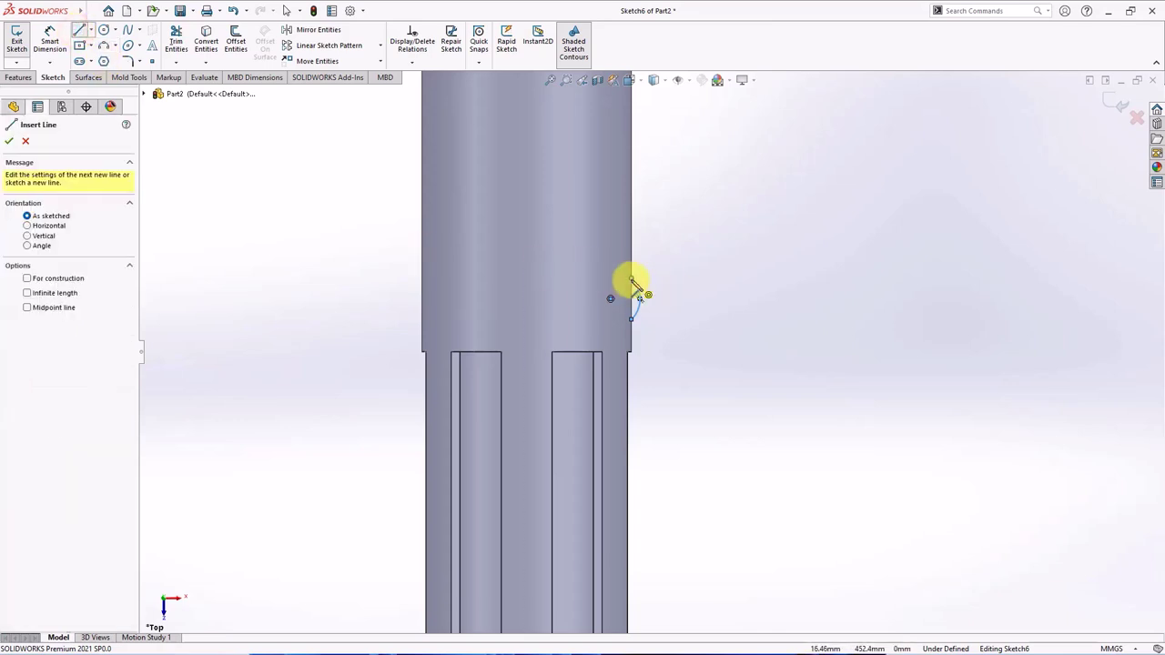
left_click(632, 315)
right_click(634, 321)
key("Escape")
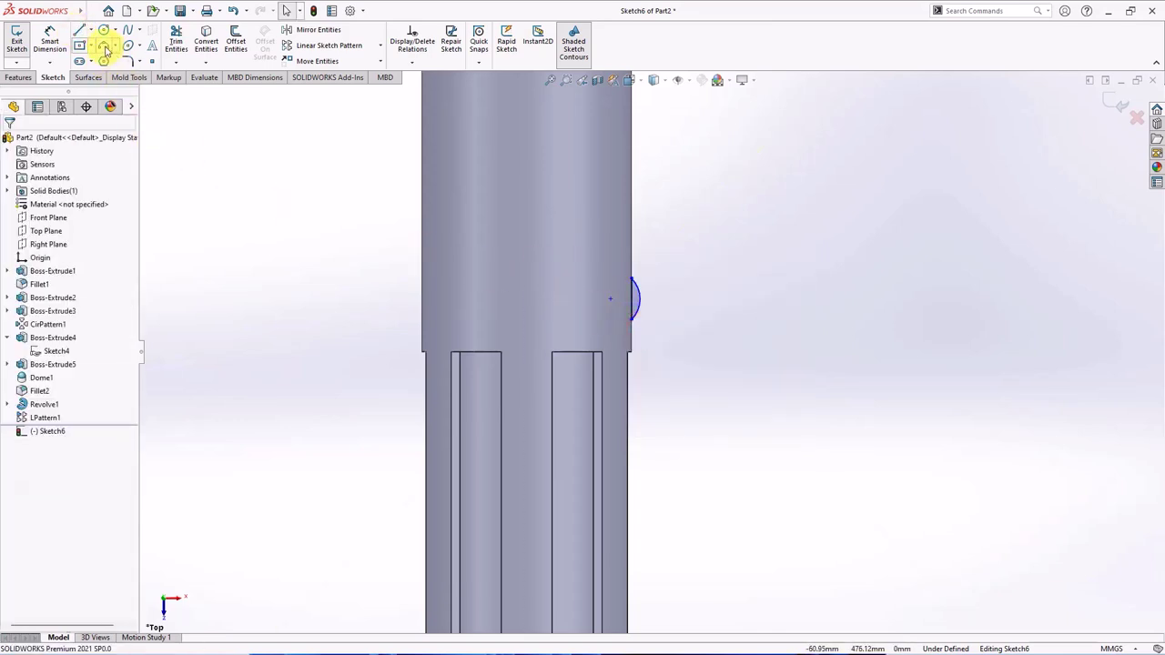
Step: Draw a vertical construction centreline down the middle of the shaft
left_click(91, 47)
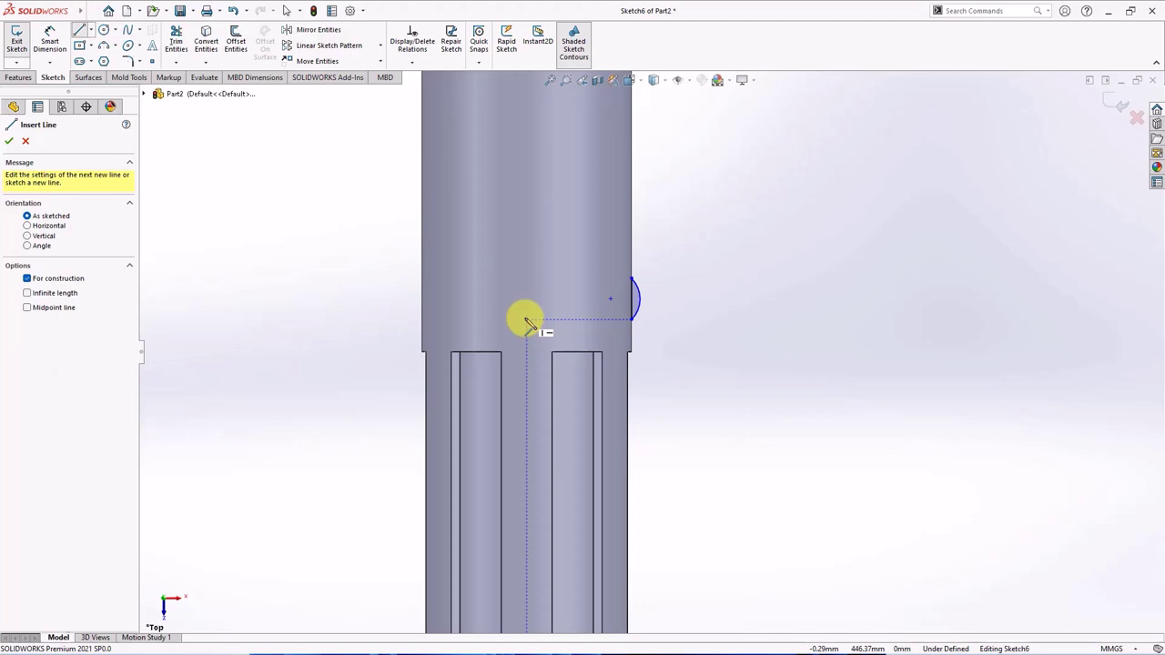
scroll(527, 323, "up", 5)
left_click(601, 235)
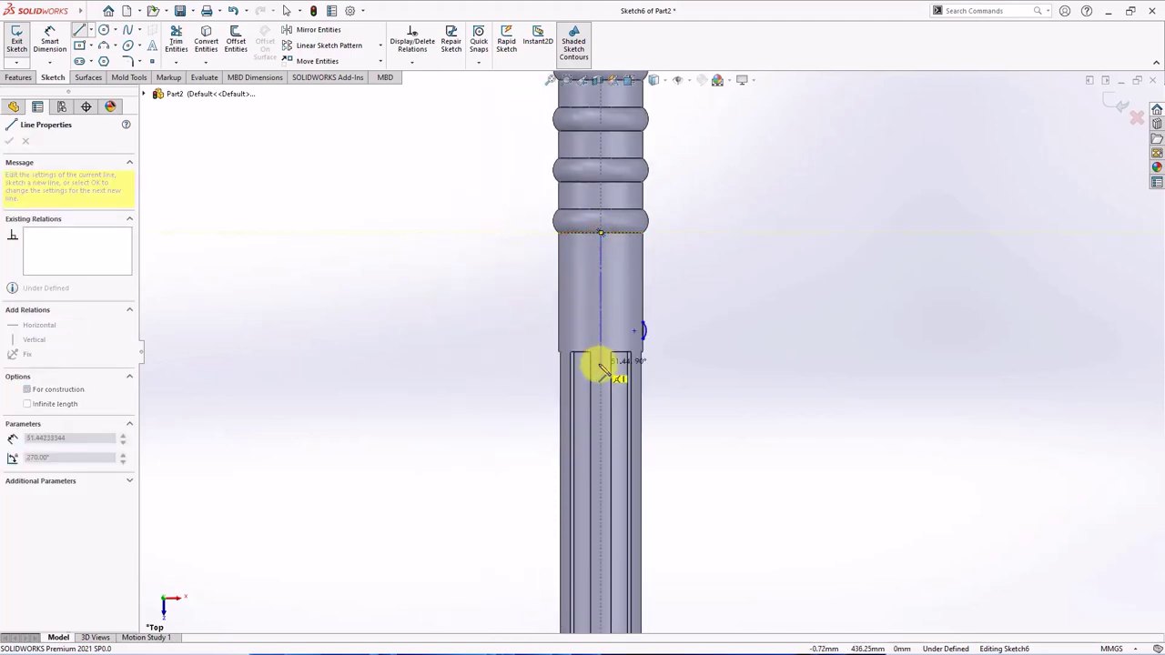
left_click(599, 366)
key("Escape")
scroll(632, 327, "down", 5)
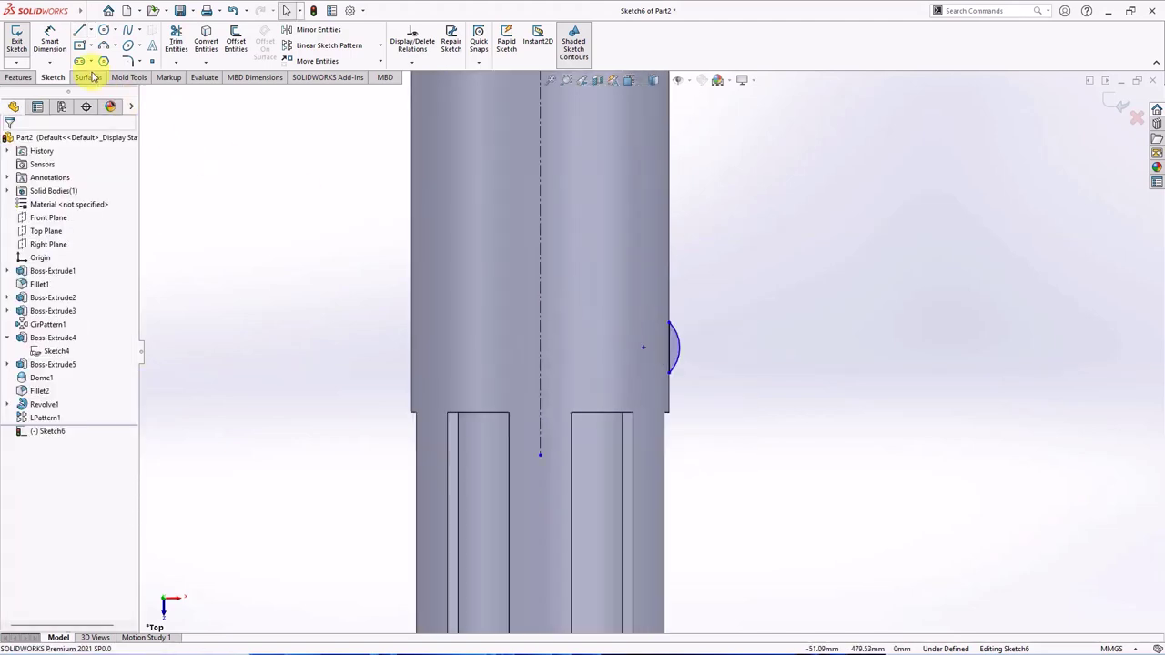
Step: Dimension the arc radius R1.50 and its 34.00 width from the centreline
left_click(674, 336)
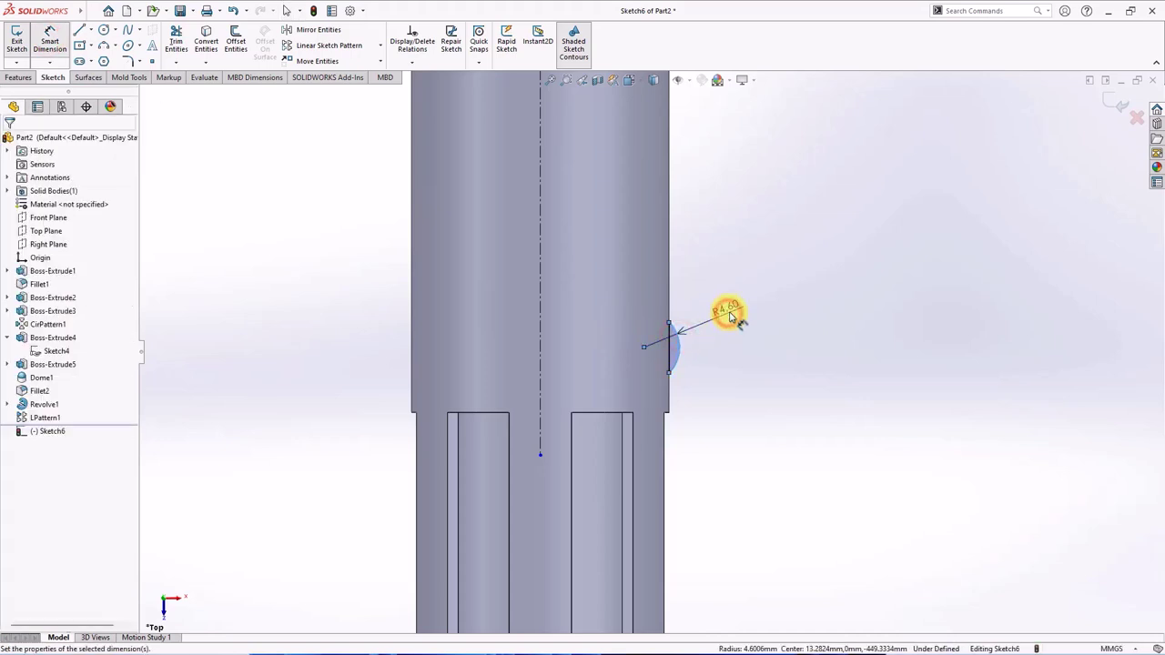
left_click(730, 315)
key("Return")
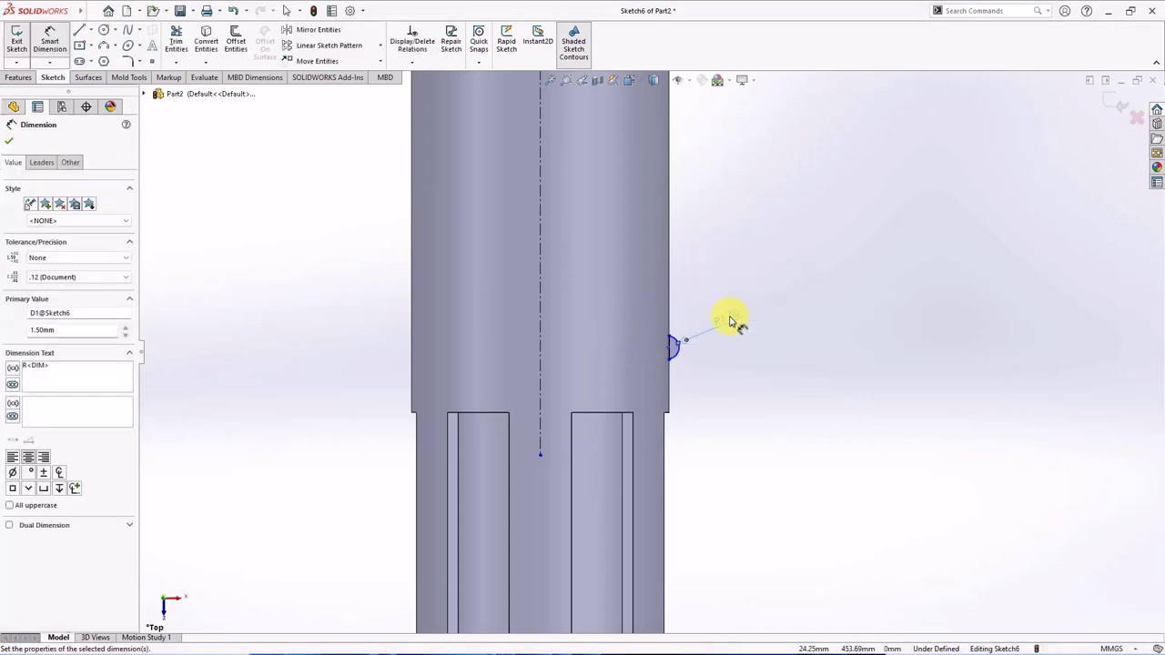
left_click(679, 347)
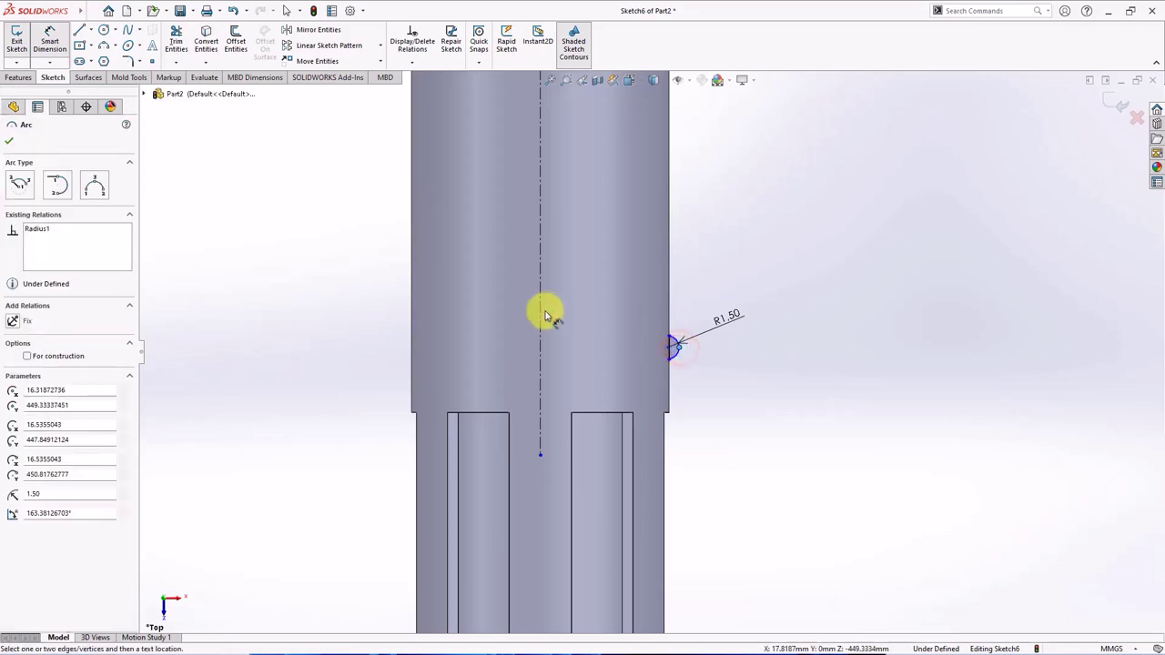
left_click(540, 320)
left_click(502, 273)
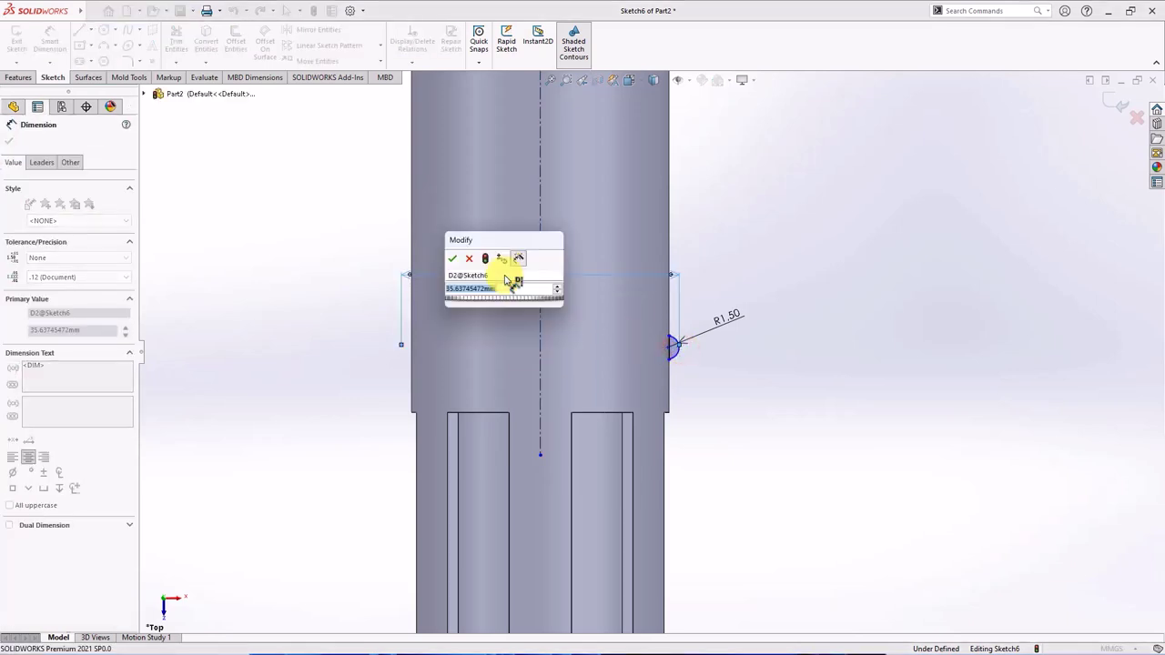
key("Return")
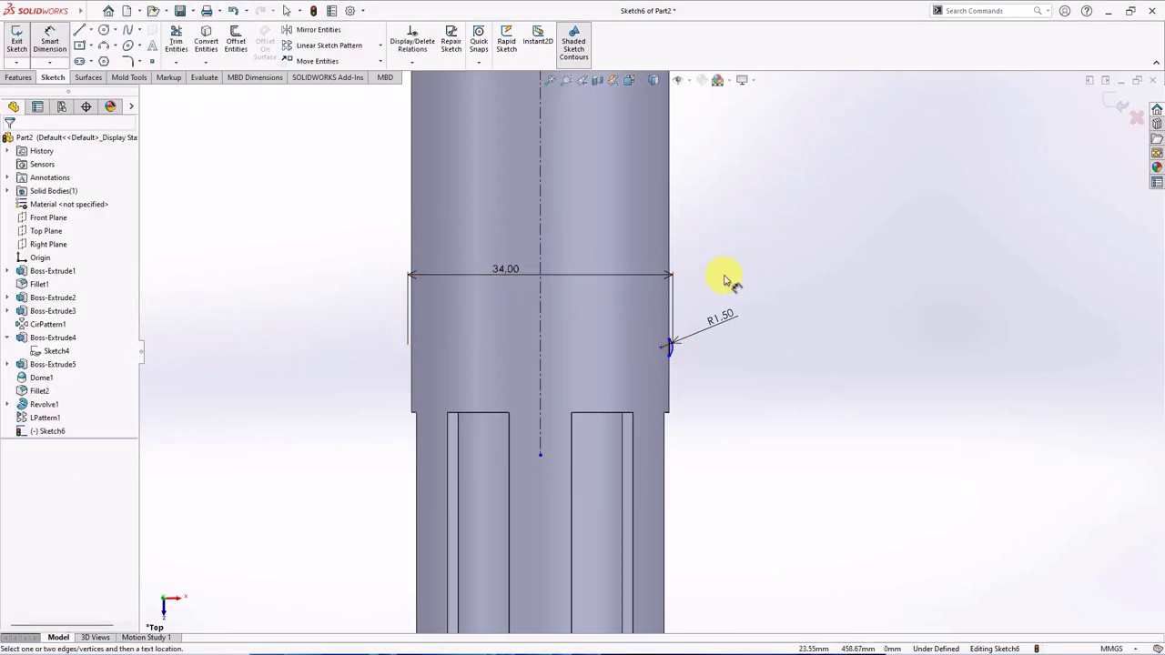
Step: Add the 4.50 vertical offset to the arc centre to fully define the sketch
scroll(687, 401, "down", 3)
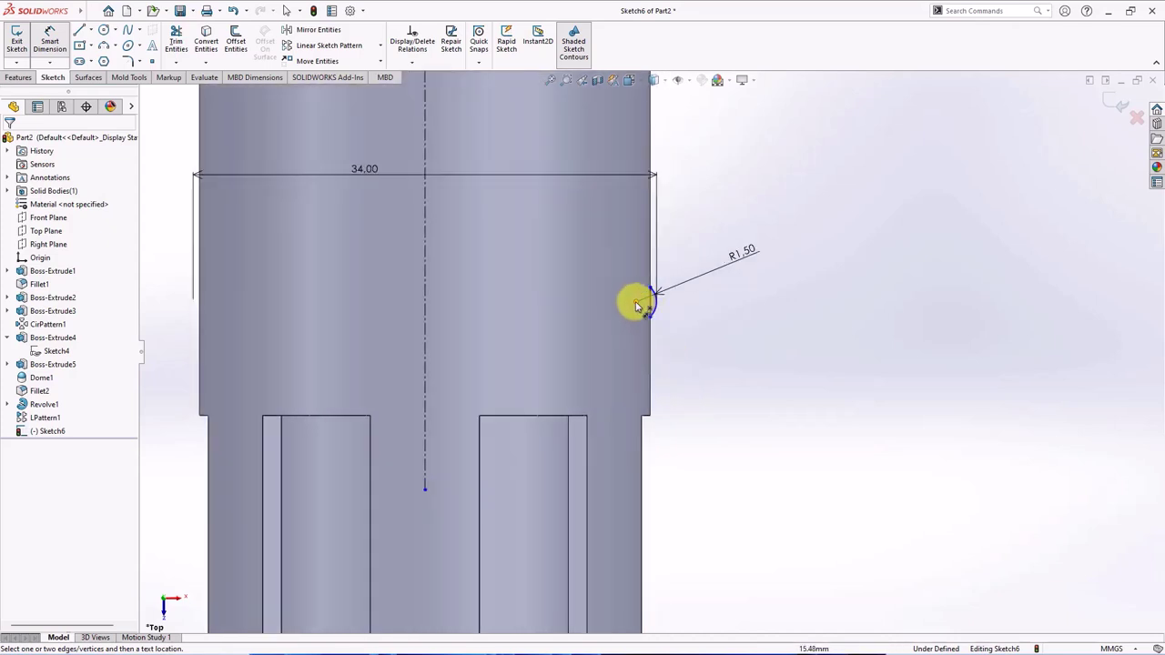
left_click(636, 303)
left_click(710, 379)
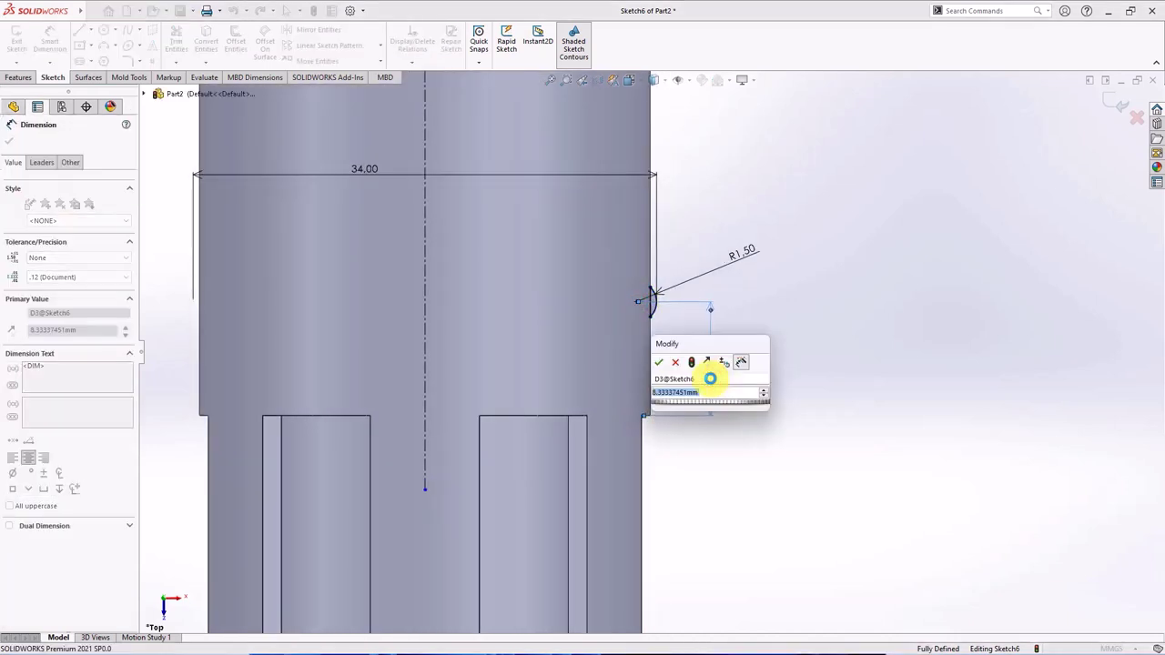
key("Return")
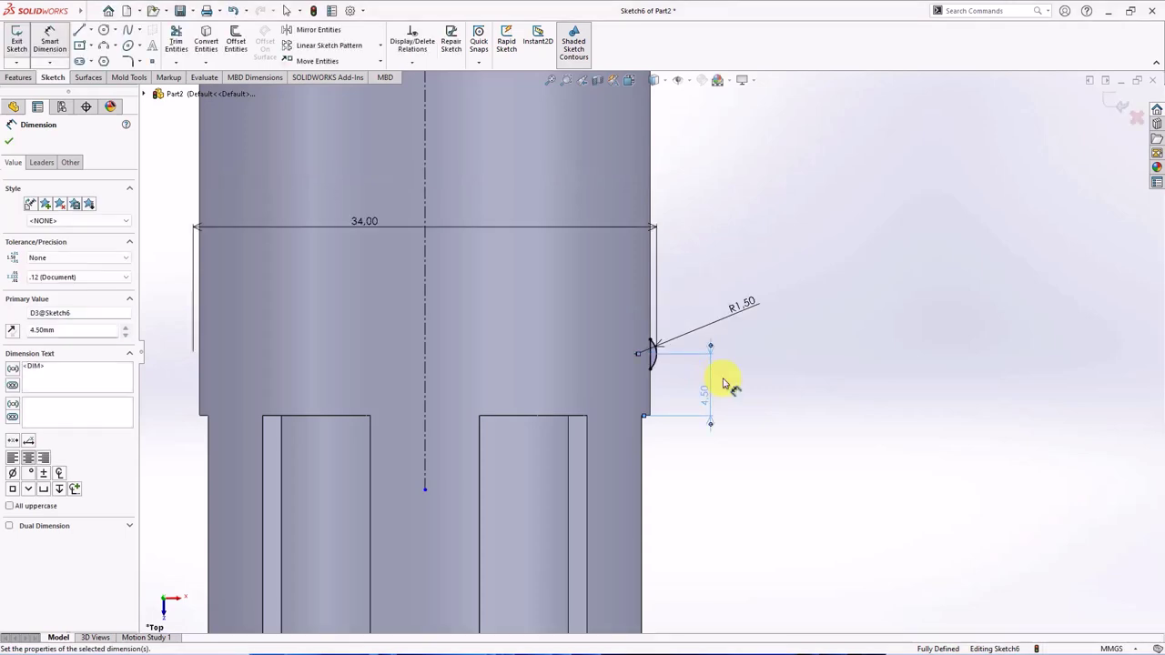
scroll(764, 375, "up", 3)
left_click(20, 79)
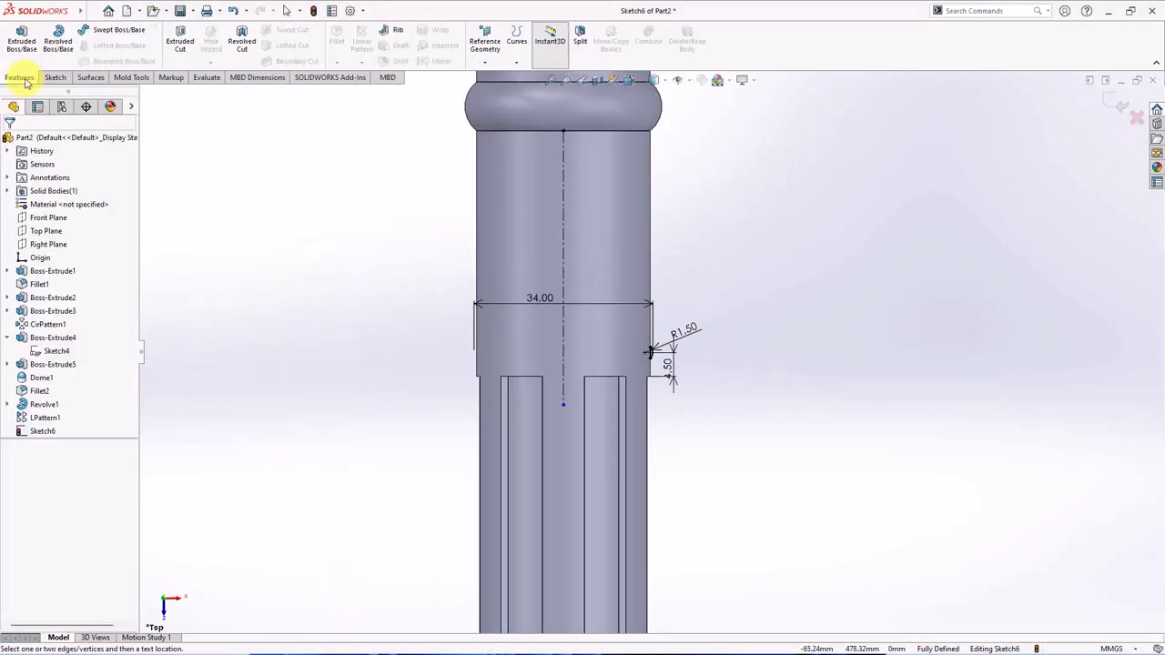
Step: Revolve the arc into Revolve2 and pattern it as two rings 5.50 mm apart up the shaft
left_click(58, 41)
left_click(10, 143)
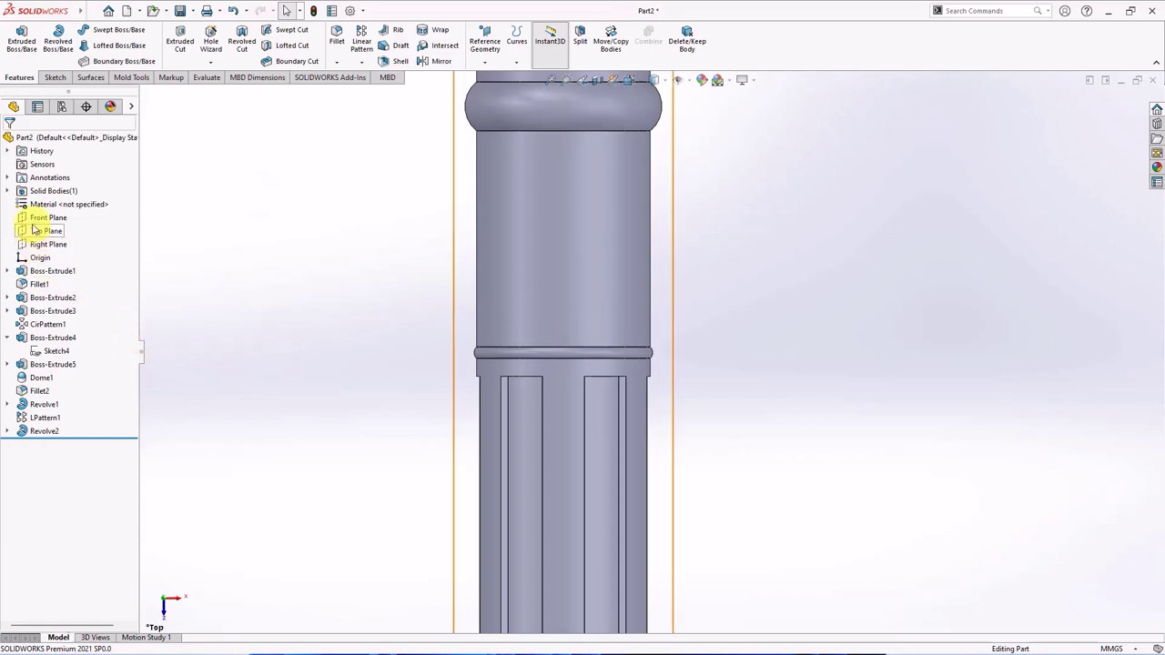
left_click(33, 218)
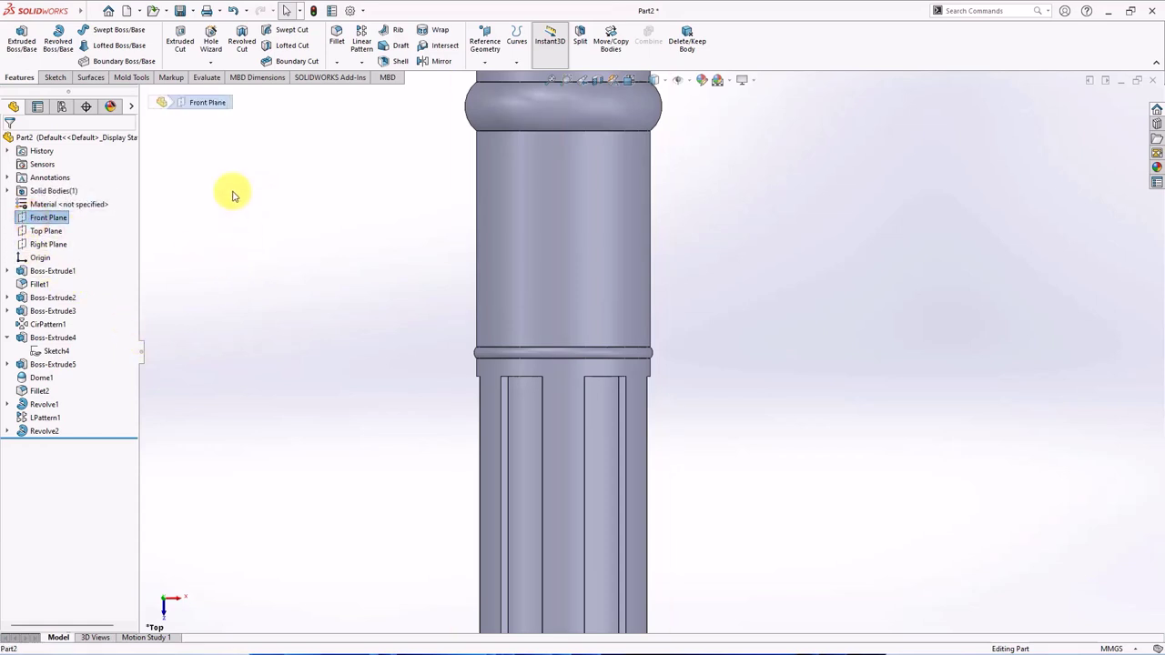
left_click(367, 48)
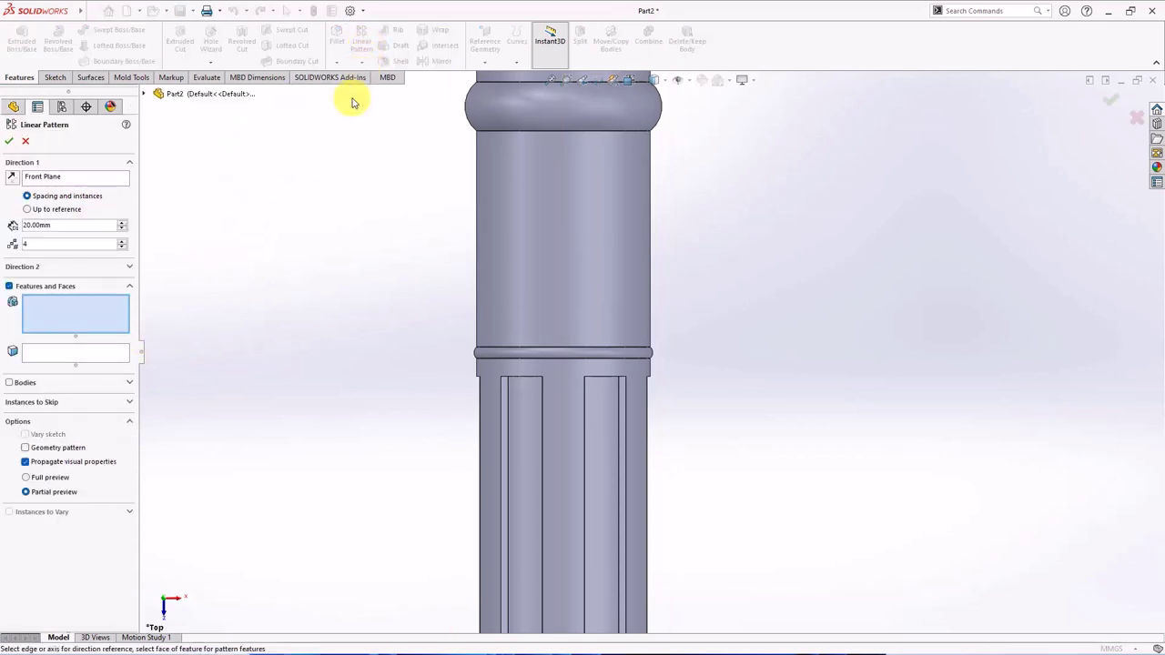
left_click(578, 355)
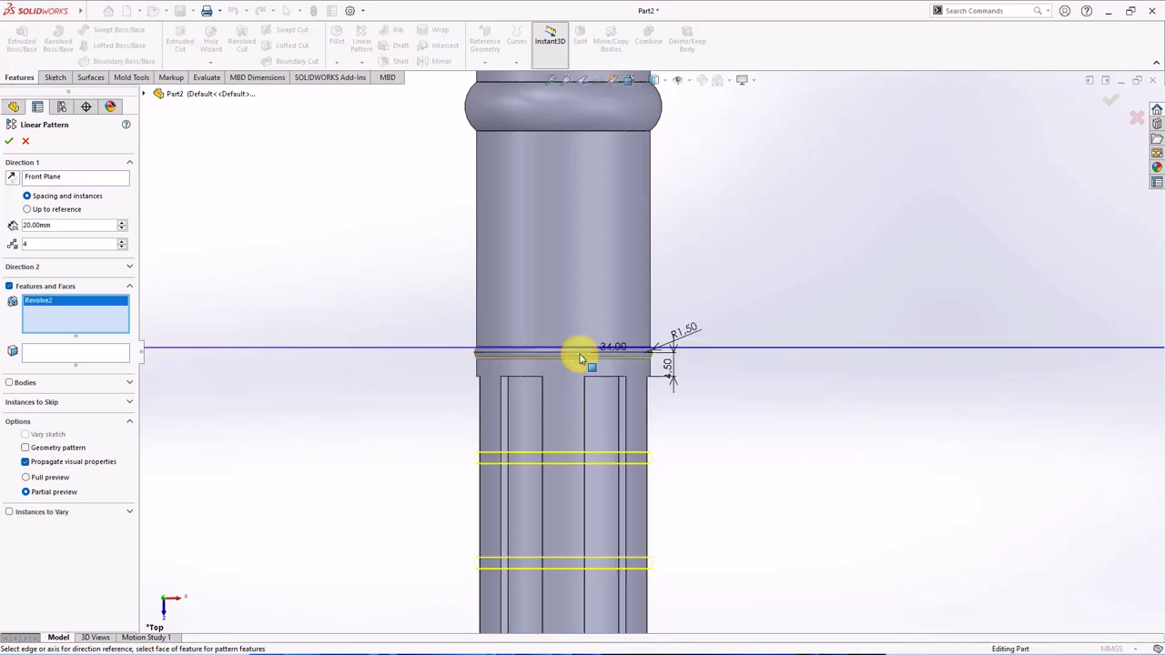
left_click(10, 179)
type(".5")
key("Return")
type("2")
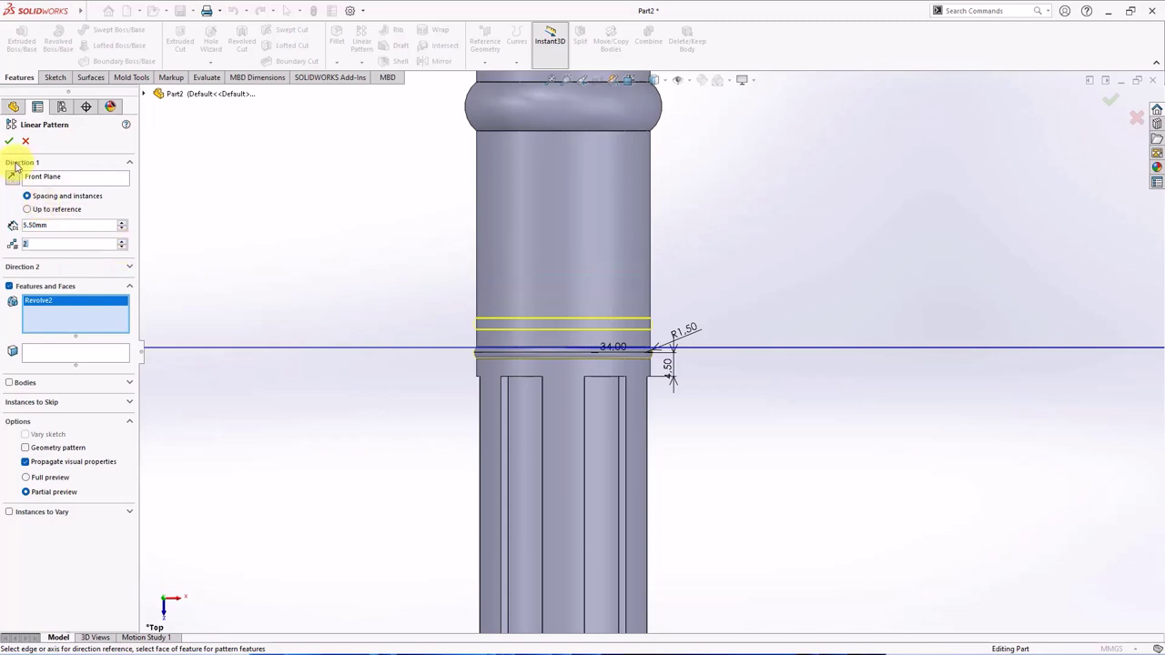
key("Return")
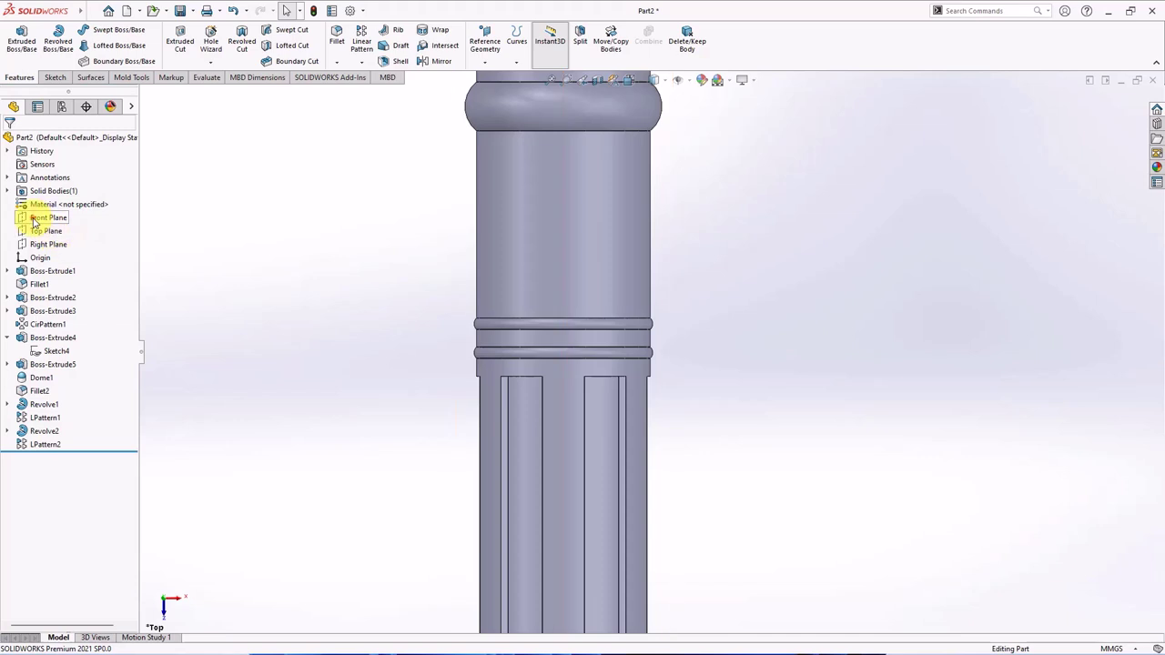
Step: Repeat the LPattern2 ring pair 28.50 mm up the shaft as LPattern3
left_click(36, 219)
left_click(361, 39)
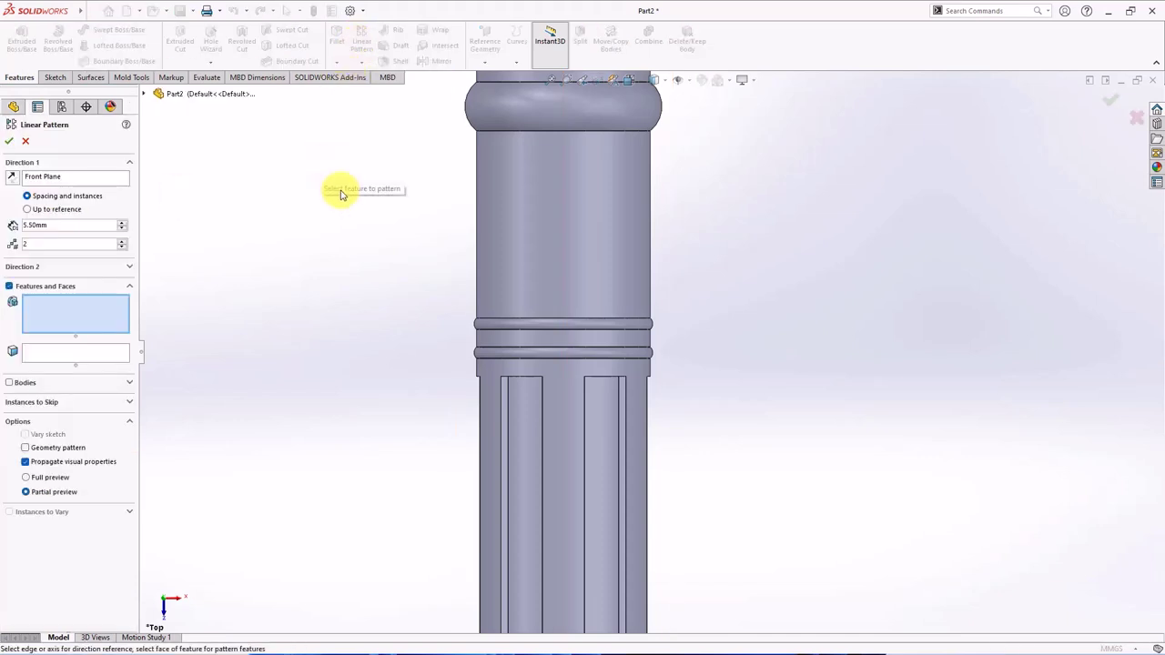
left_click(644, 326)
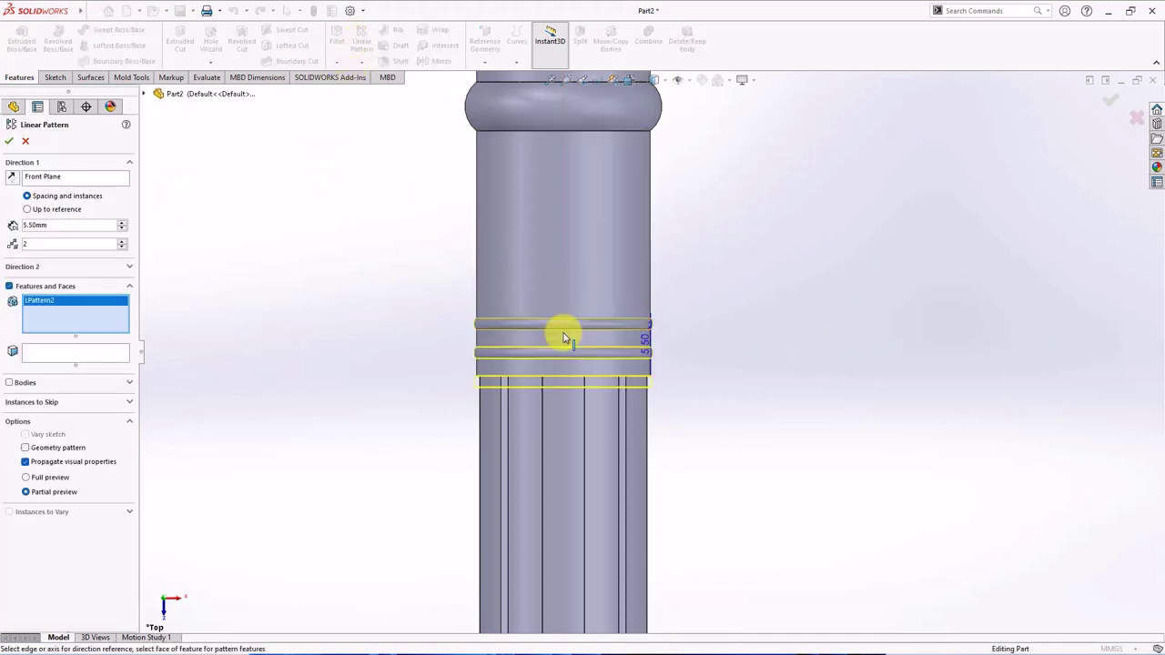
left_click(13, 179)
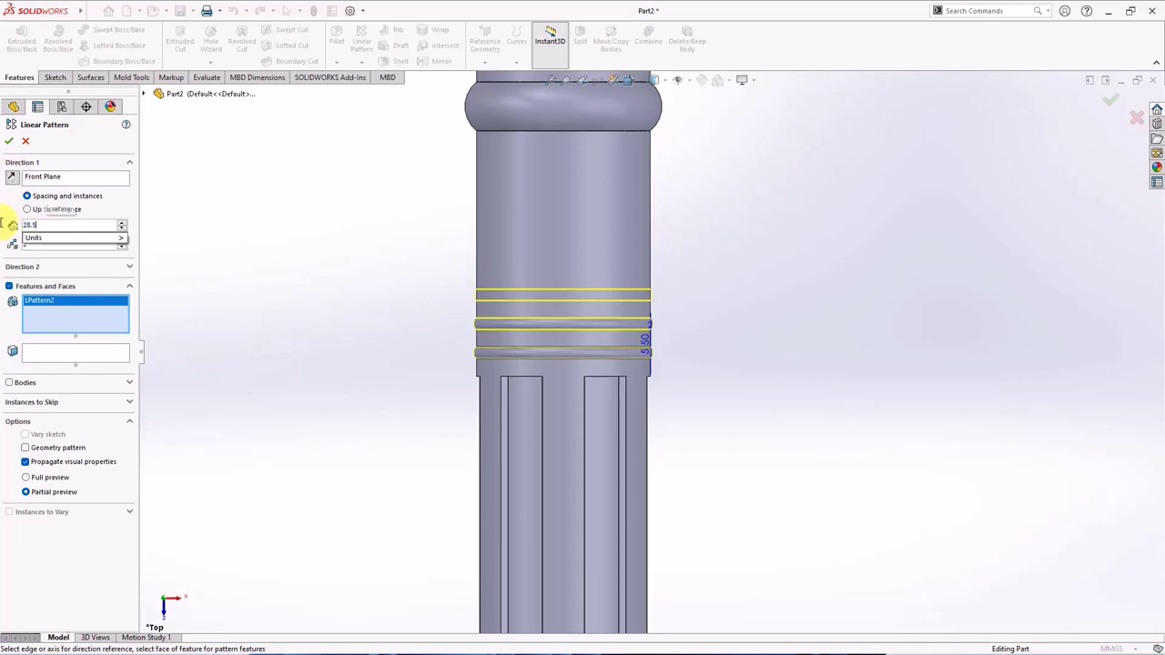
key("Return")
left_click(11, 143)
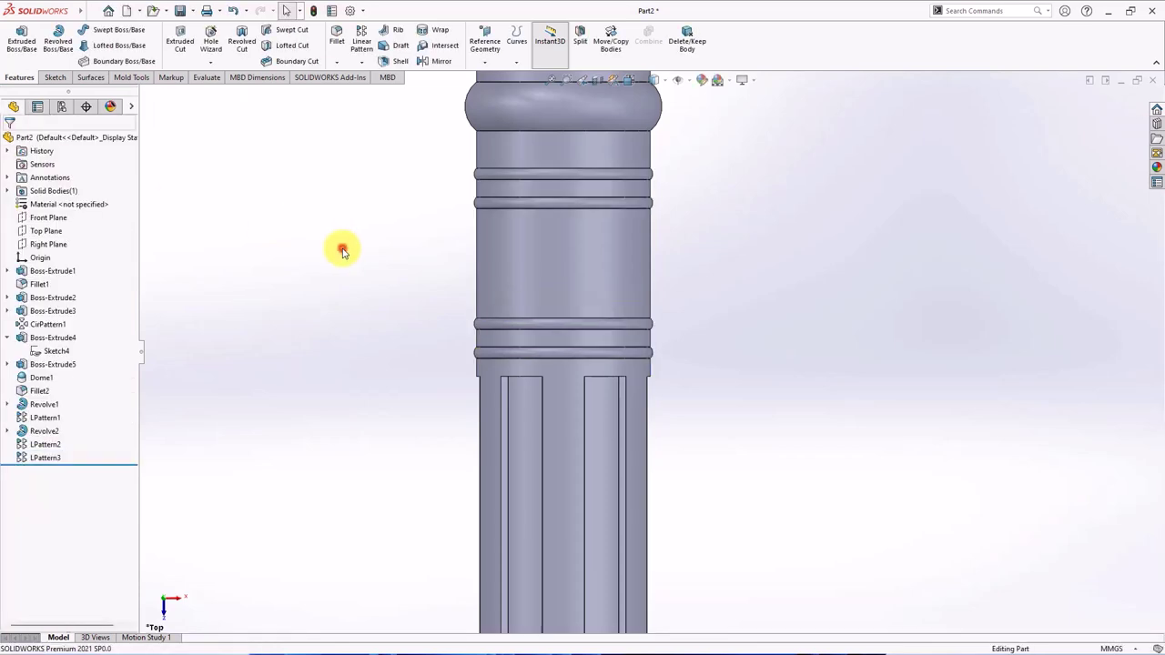
middle_click_drag(705, 366, 575, 252)
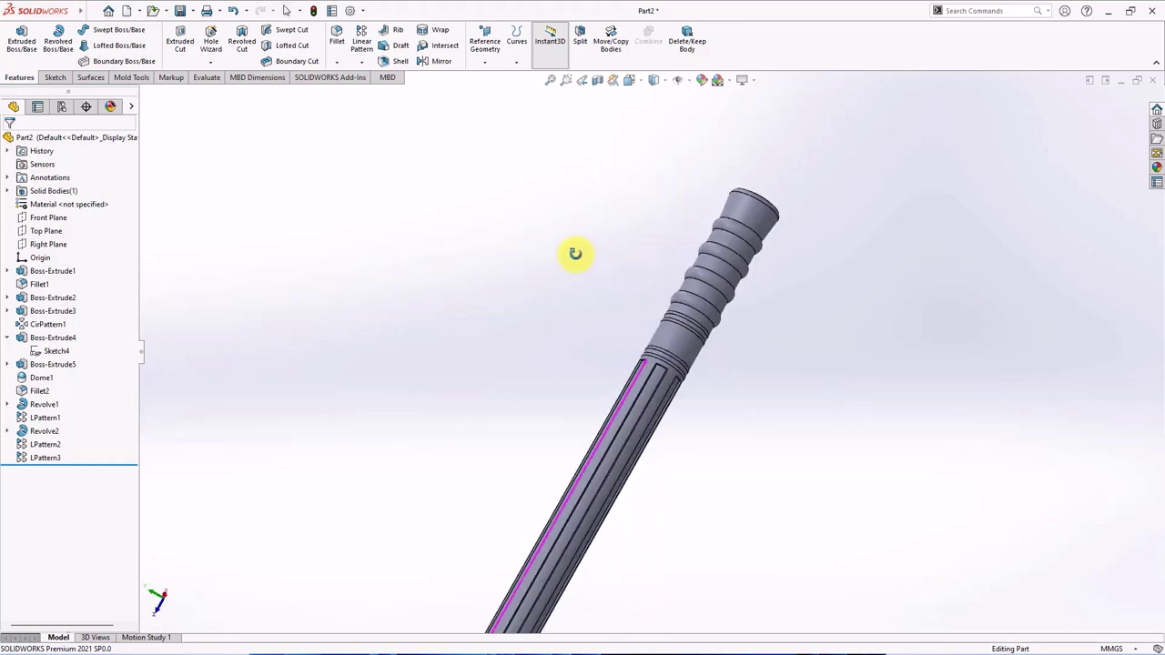
scroll(707, 325, "down", 2)
scroll(810, 338, "down", 3)
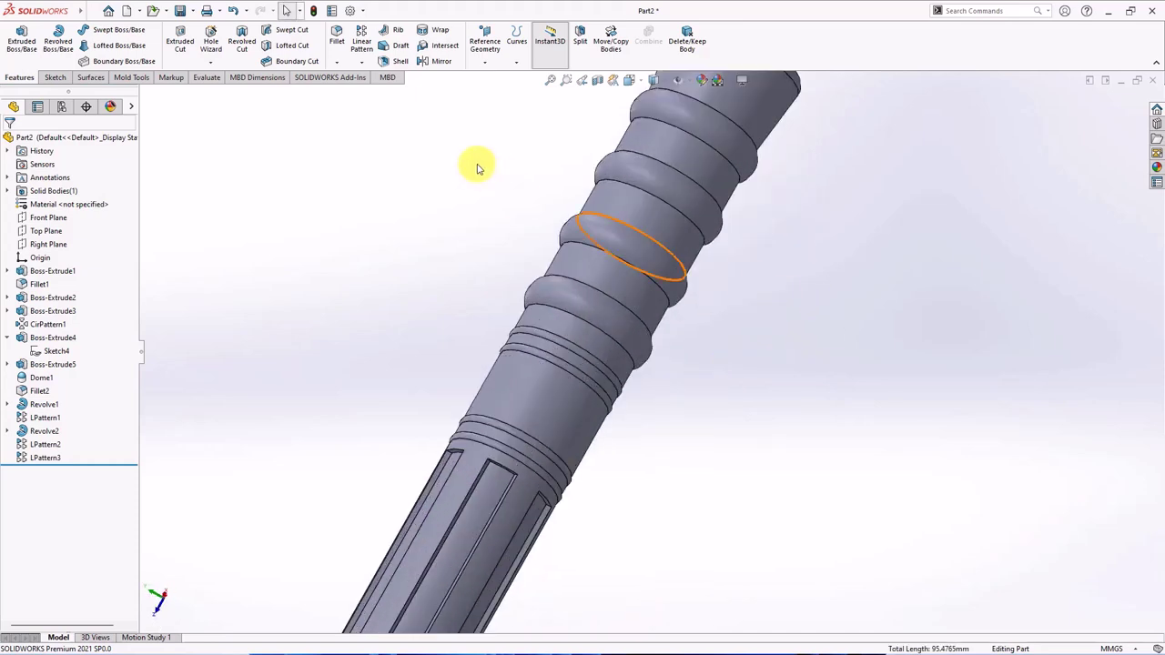
Step: Start a 1 mm fillet on the first flute edge plus all edges between neighbouring rib features
left_click(336, 40)
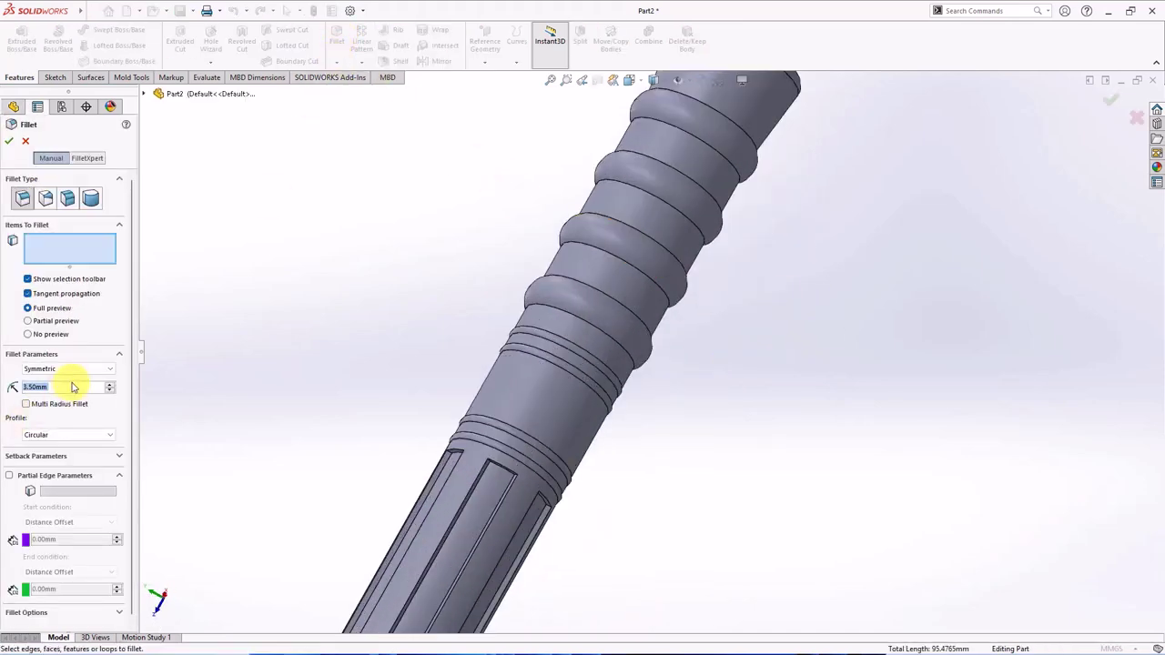
scroll(486, 486, "down", 2)
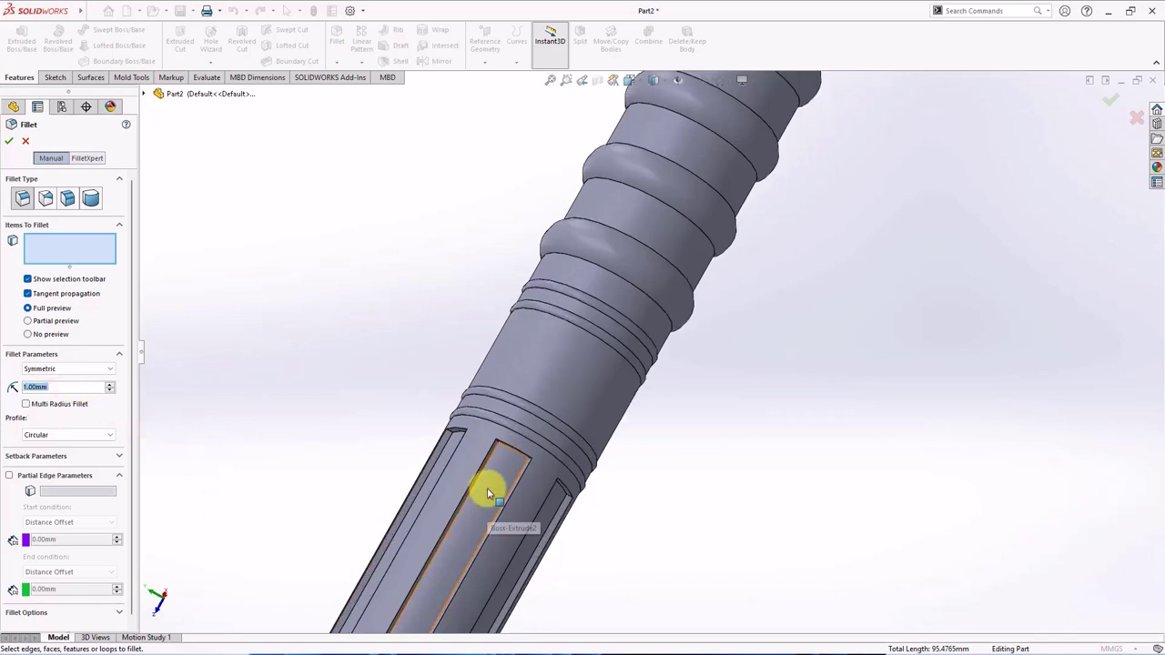
scroll(486, 463, "down", 2)
left_click(504, 437)
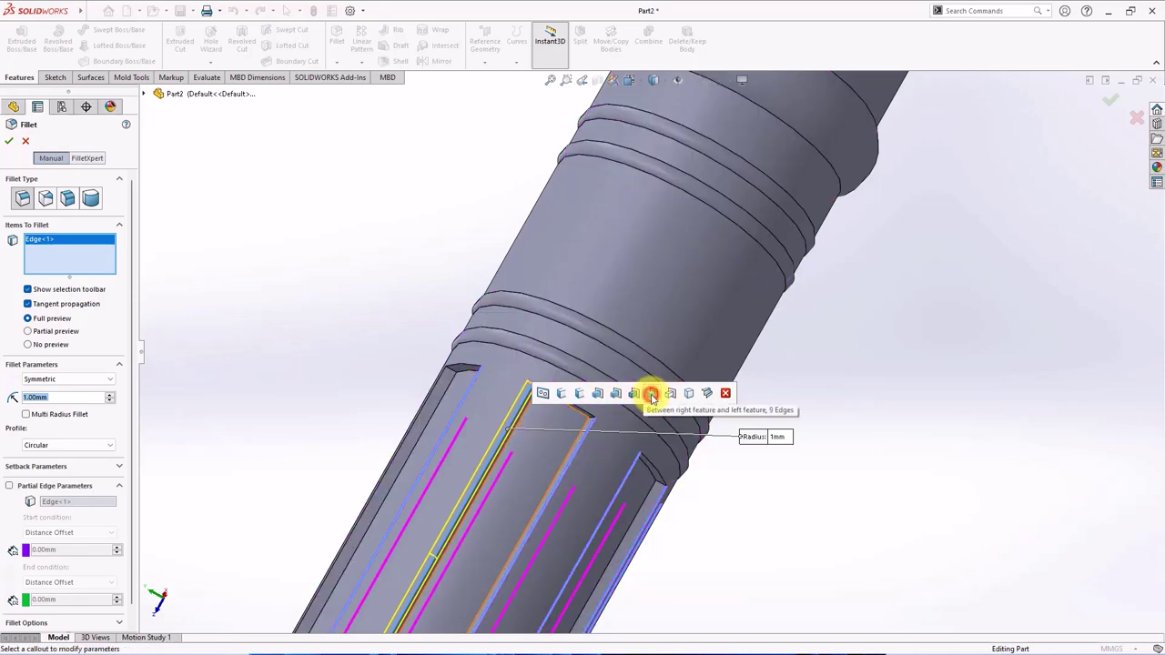
left_click(651, 396)
mouse_move(651, 396)
middle_mouse_down()
mouse_move(674, 402)
mouse_move(741, 372)
middle_mouse_up()
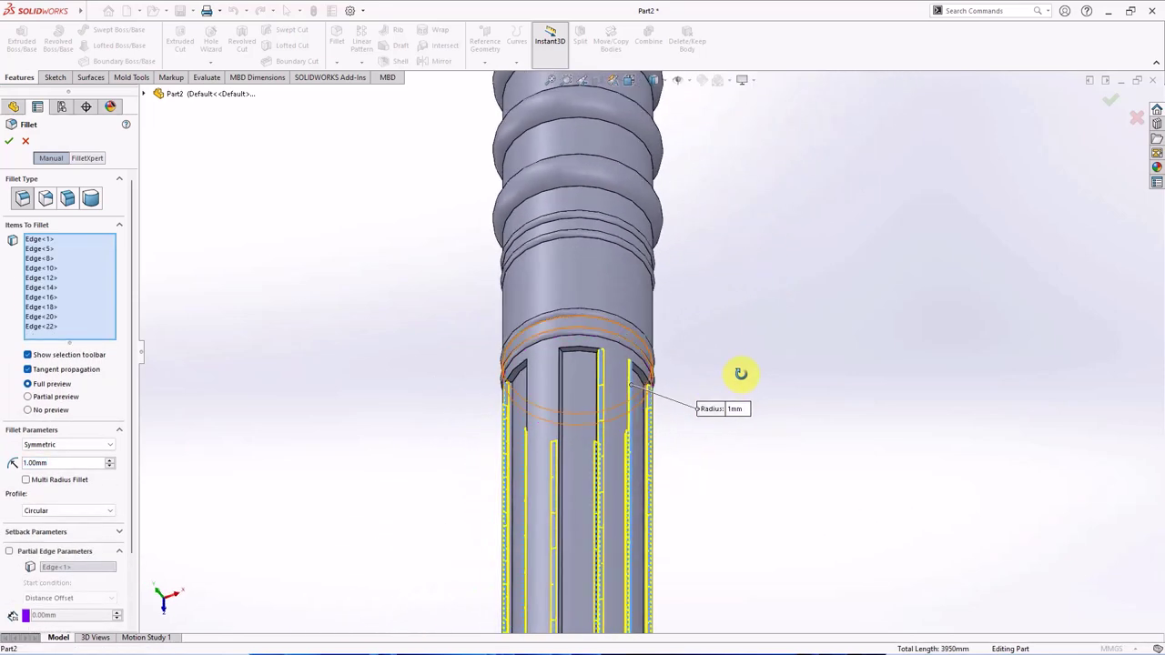
left_click(558, 379)
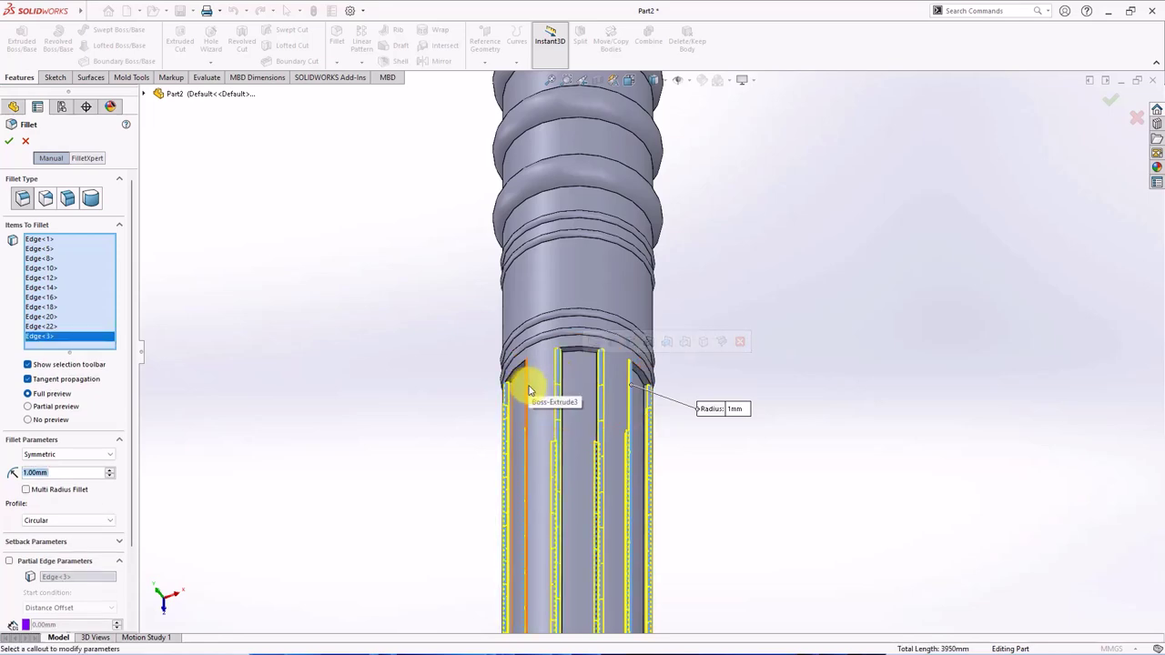
left_click(529, 389)
Step: Add the remaining flute end edges around the shaft and accept the fillet as Fillet3
mouse_move(519, 385)
middle_mouse_down()
mouse_move(616, 337)
mouse_move(576, 364)
mouse_move(567, 326)
mouse_move(518, 374)
mouse_move(697, 338)
middle_mouse_up()
left_click(567, 328)
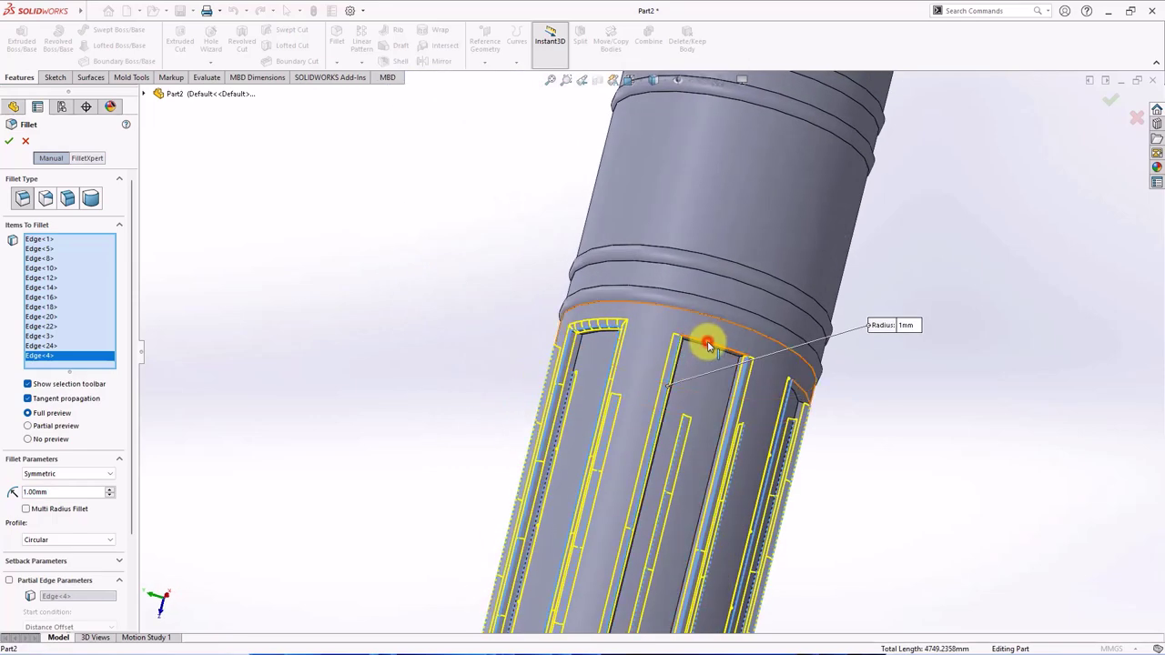
left_click(742, 341)
mouse_move(905, 312)
middle_mouse_down()
mouse_move(774, 312)
mouse_move(780, 364)
mouse_move(792, 372)
middle_mouse_up()
left_click(788, 377)
left_click(843, 491)
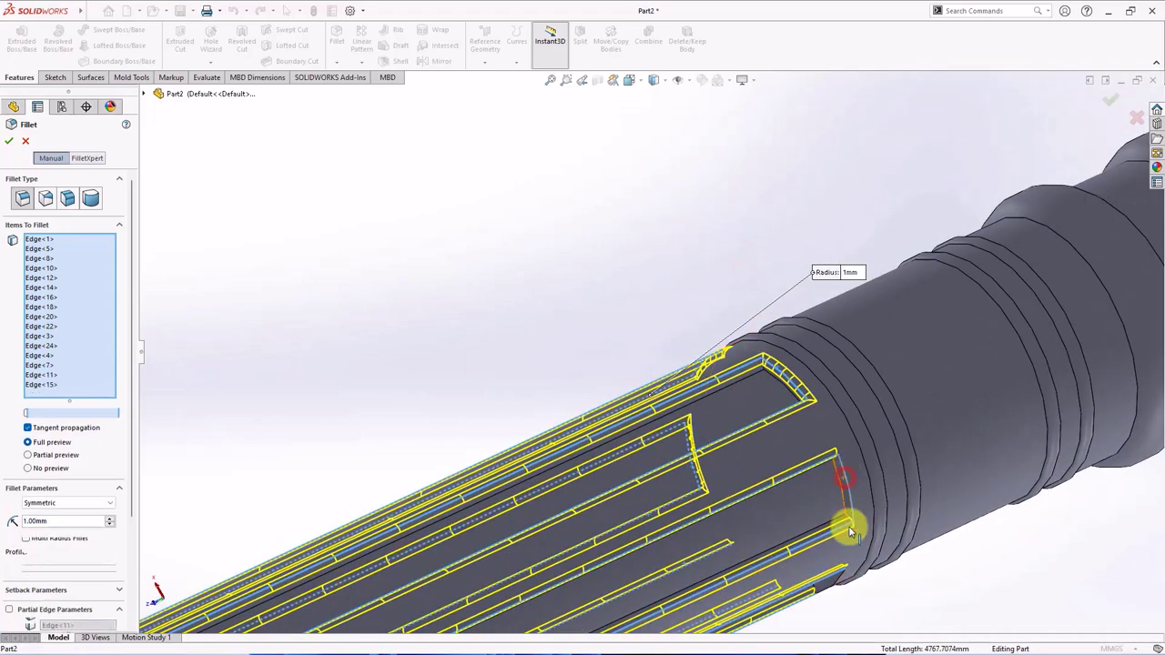
mouse_move(851, 583)
middle_mouse_down()
mouse_move(832, 424)
mouse_move(803, 544)
mouse_move(826, 434)
mouse_move(722, 564)
middle_mouse_up()
left_click(801, 532)
left_click(663, 494)
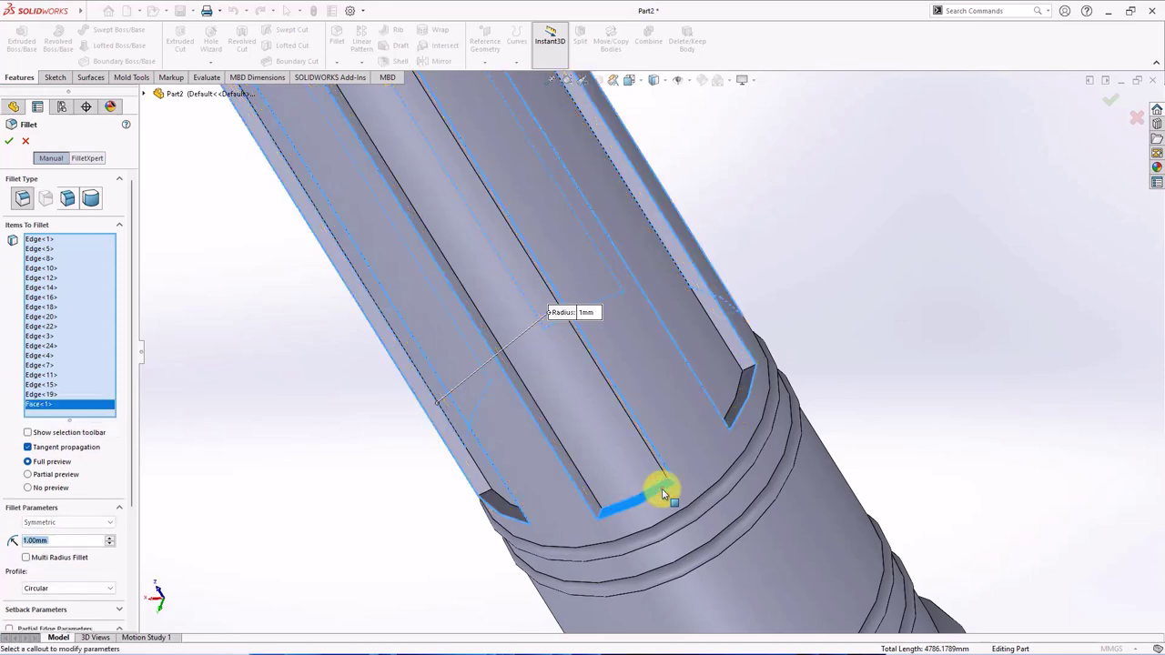
middle_click_drag(662, 494, 565, 536)
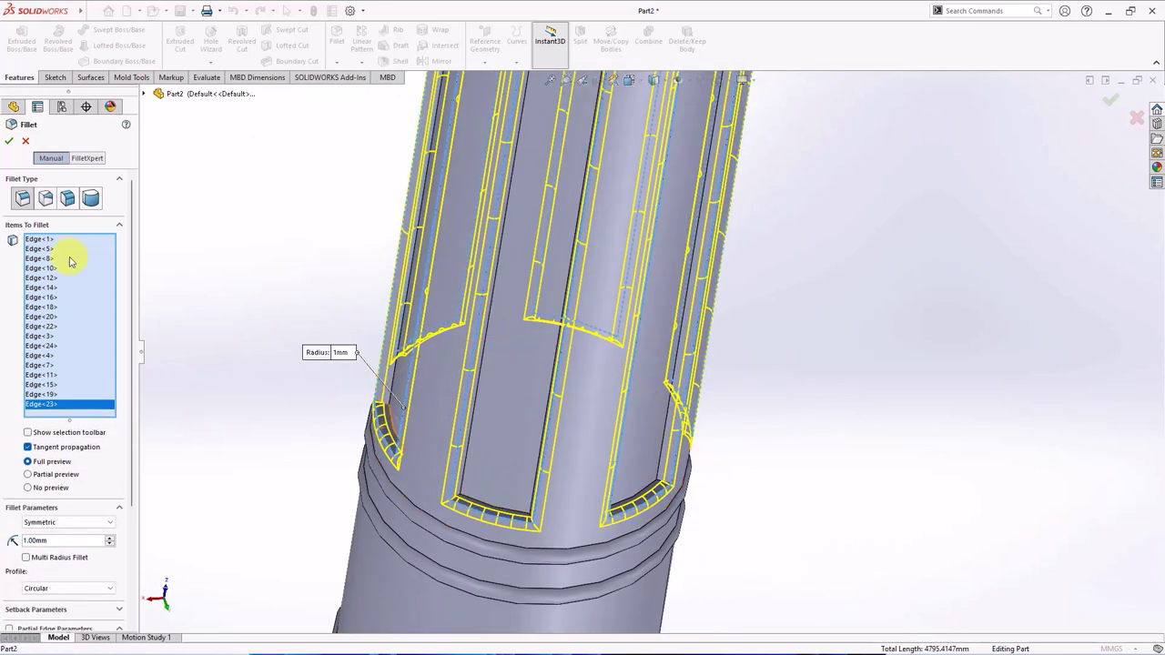
left_click(10, 144)
scroll(526, 459, "up", 5)
Step: Start a 1 mm fillet on the first edge where the ribs meet the squared end
scroll(707, 161, "up", 3)
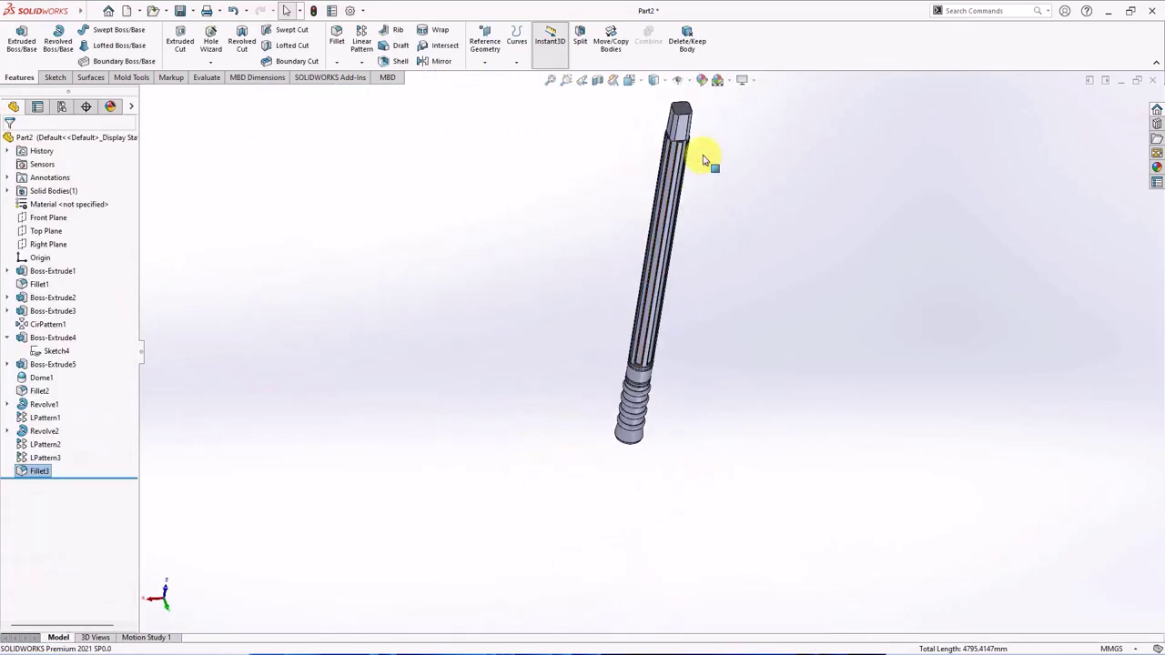
scroll(664, 172, "down", 8)
mouse_move(664, 173)
middle_mouse_down()
mouse_move(663, 325)
mouse_move(603, 314)
middle_mouse_up()
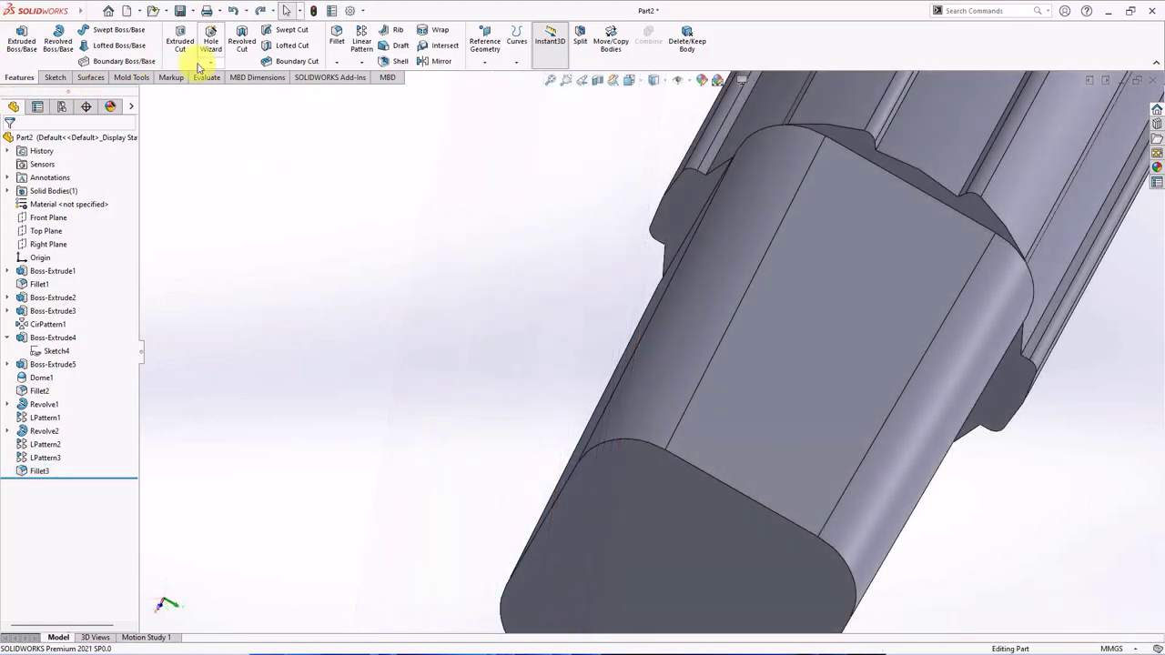
left_click(332, 41)
scroll(447, 244, "up", 5)
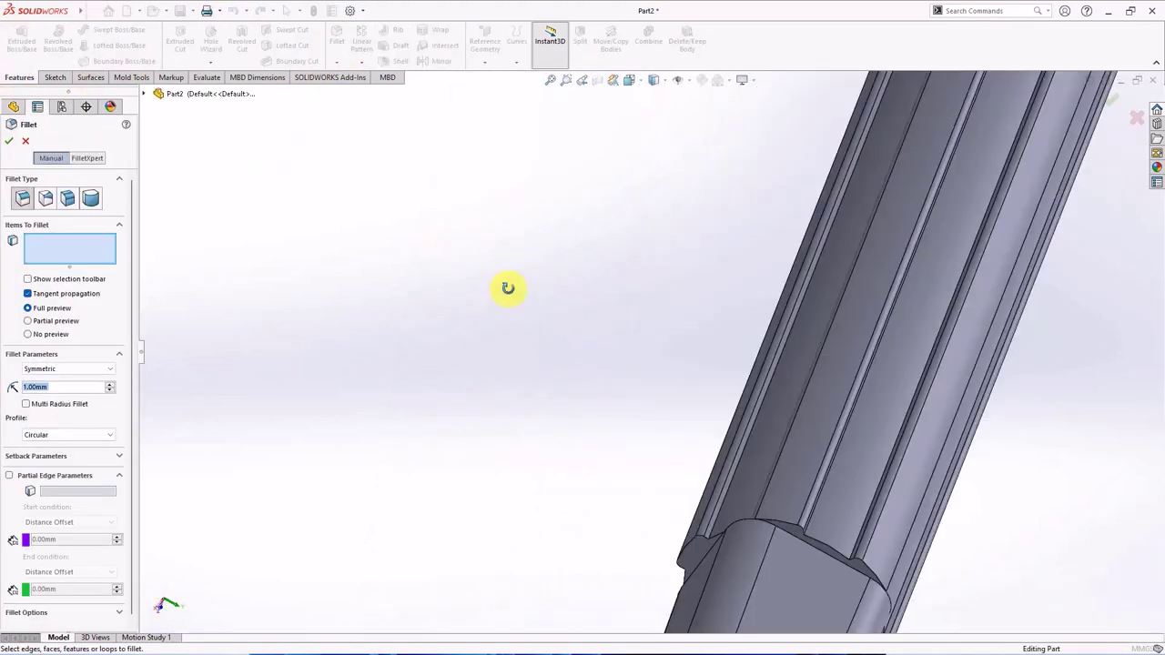
middle_click_drag(507, 286, 512, 334)
scroll(663, 455, "down", 2)
scroll(759, 351, "down", 3)
scroll(779, 507, "down", 2)
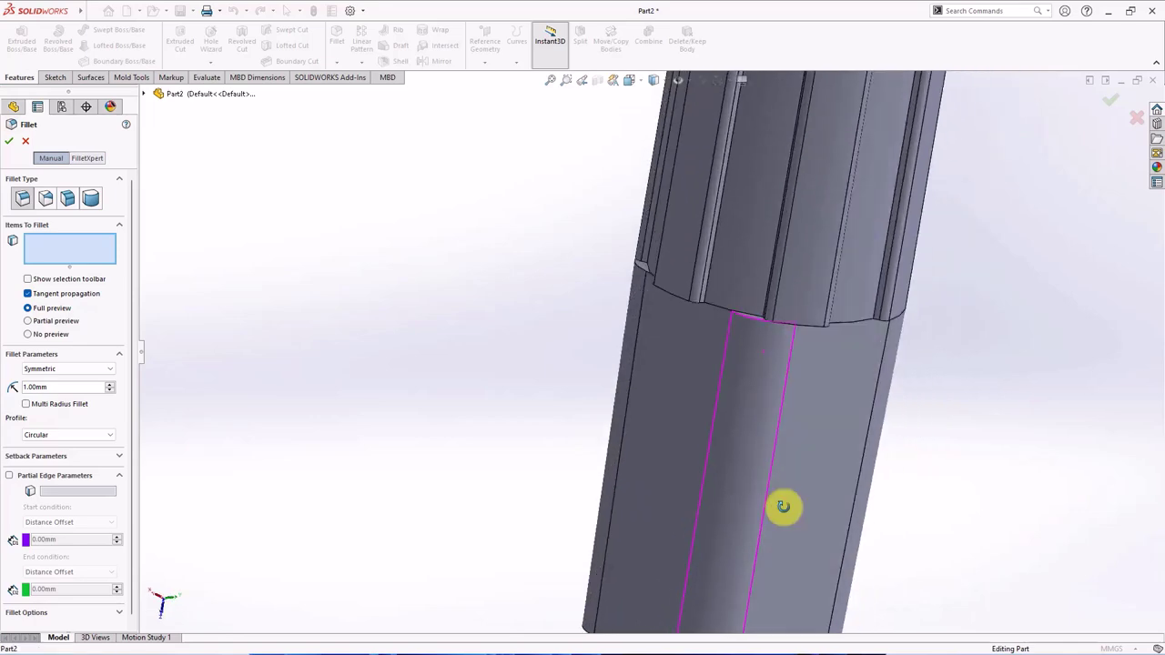
left_click(755, 320)
Step: Add the other three rib-to-square-end transition edges and accept the fillet as Fillet6
middle_click_drag(754, 325, 701, 390)
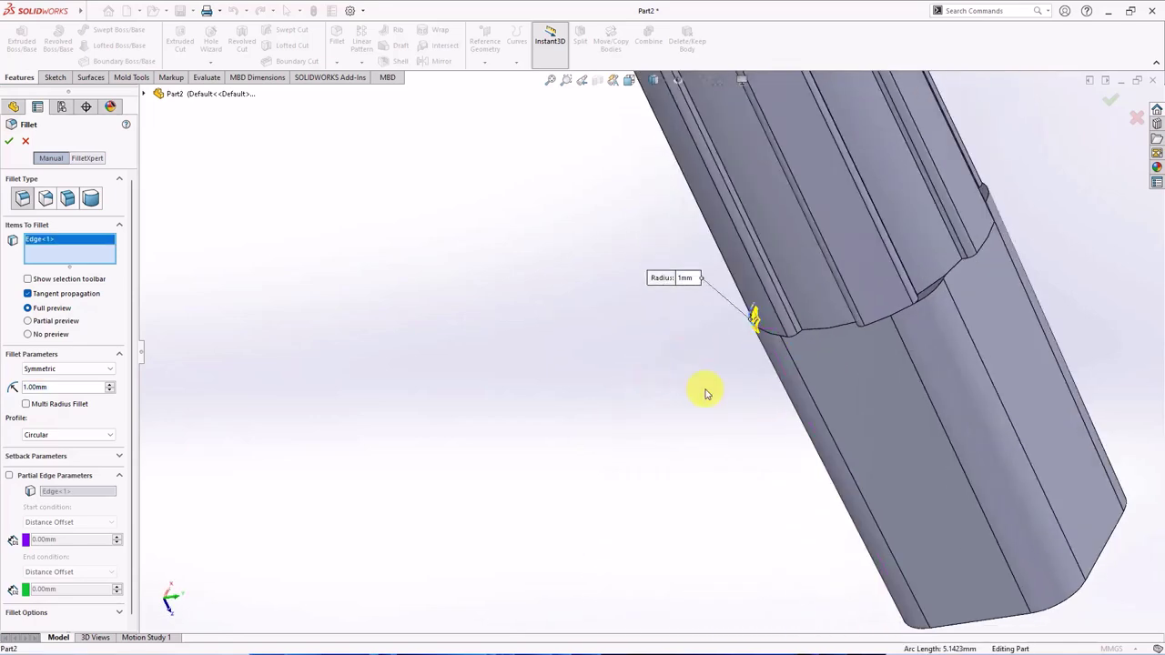
left_click(929, 299)
mouse_move(928, 298)
middle_mouse_down()
mouse_move(929, 245)
mouse_move(858, 437)
middle_mouse_up()
scroll(928, 235, "down", 2)
left_click(924, 228)
scroll(909, 213, "up", 3)
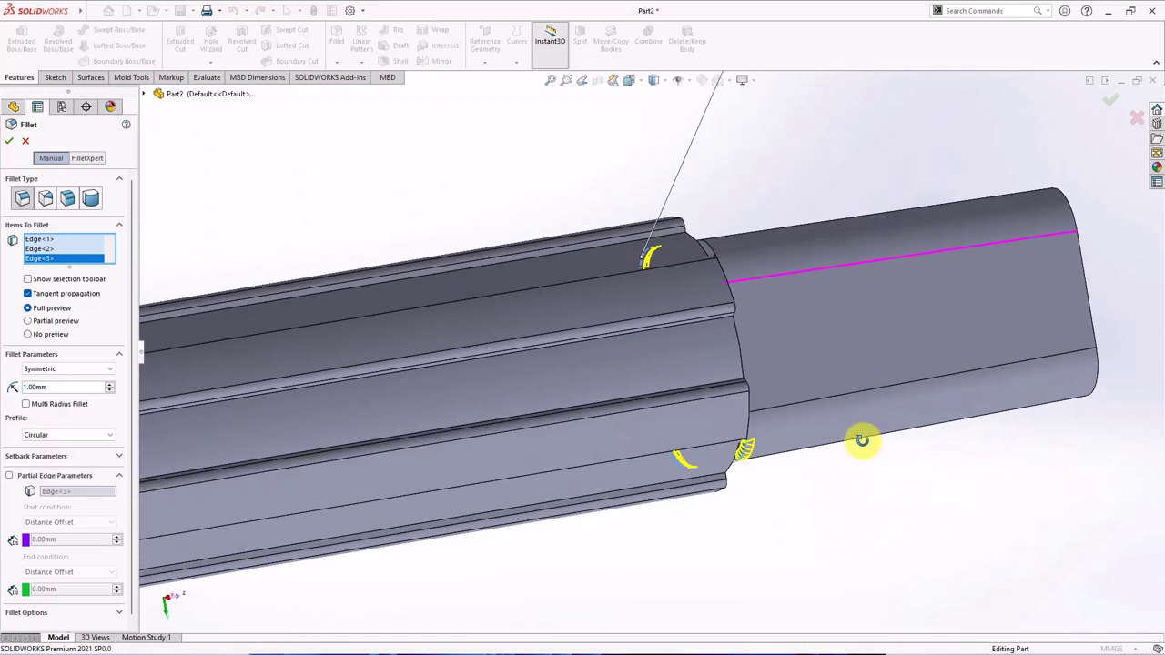
scroll(701, 233, "down", 3)
left_click(688, 219)
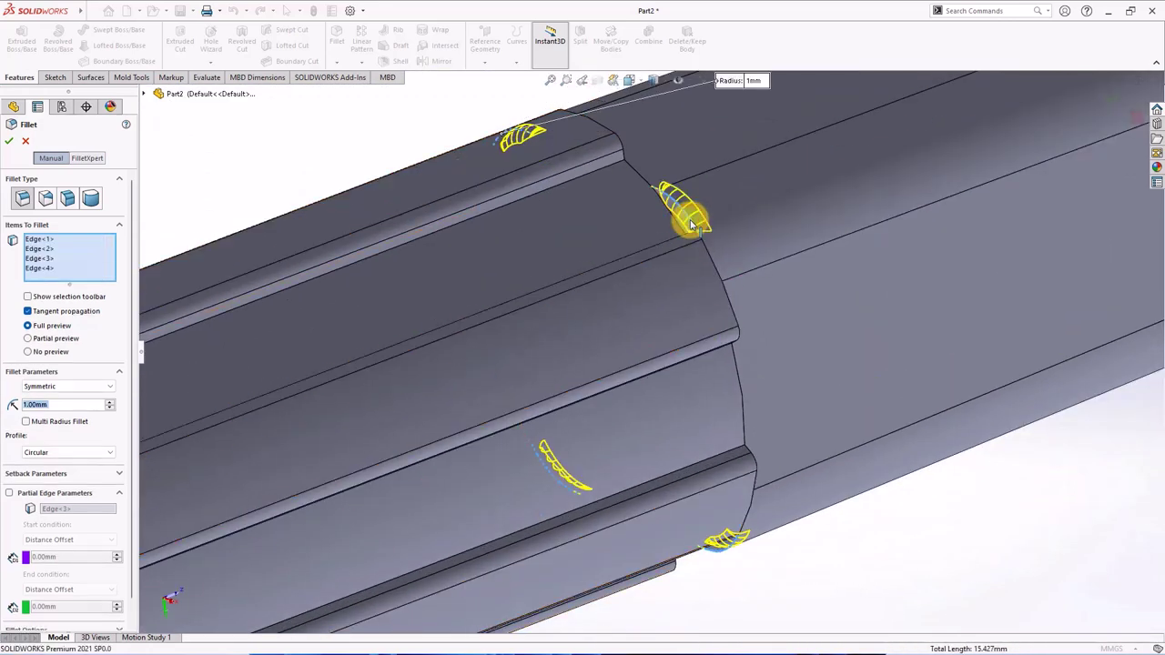
key("Return")
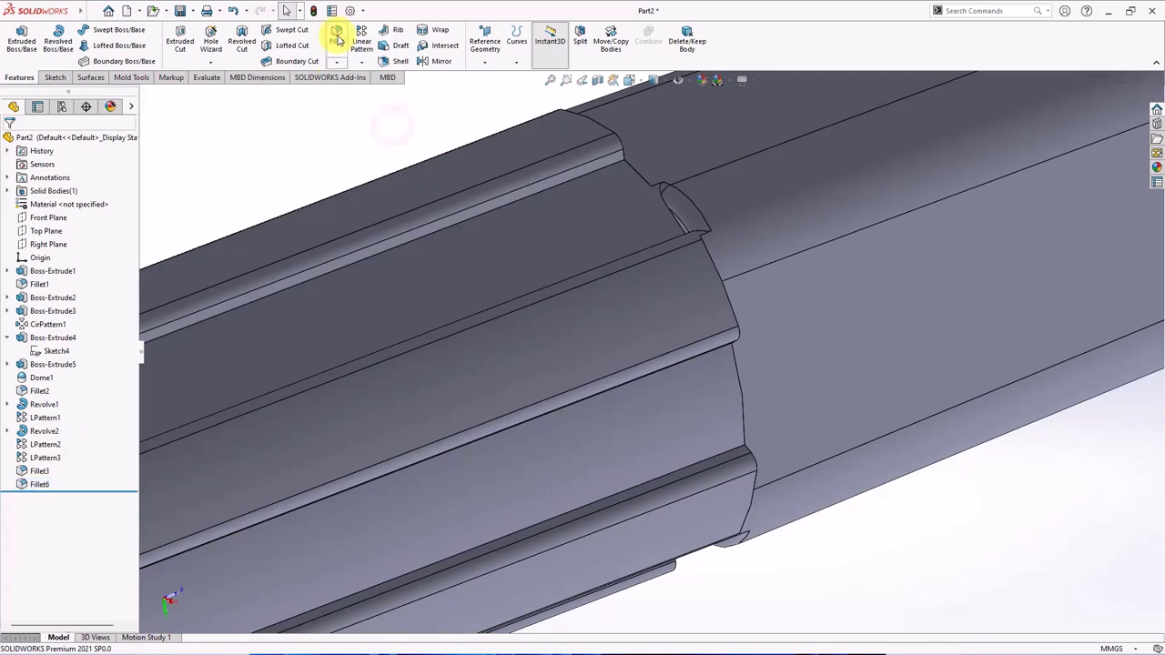
Step: Start a 1 mm fillet and select the first six rib-end edges at the squared end
key("Return")
mouse_move(617, 225)
middle_mouse_down()
mouse_move(538, 270)
mouse_move(673, 317)
middle_mouse_up()
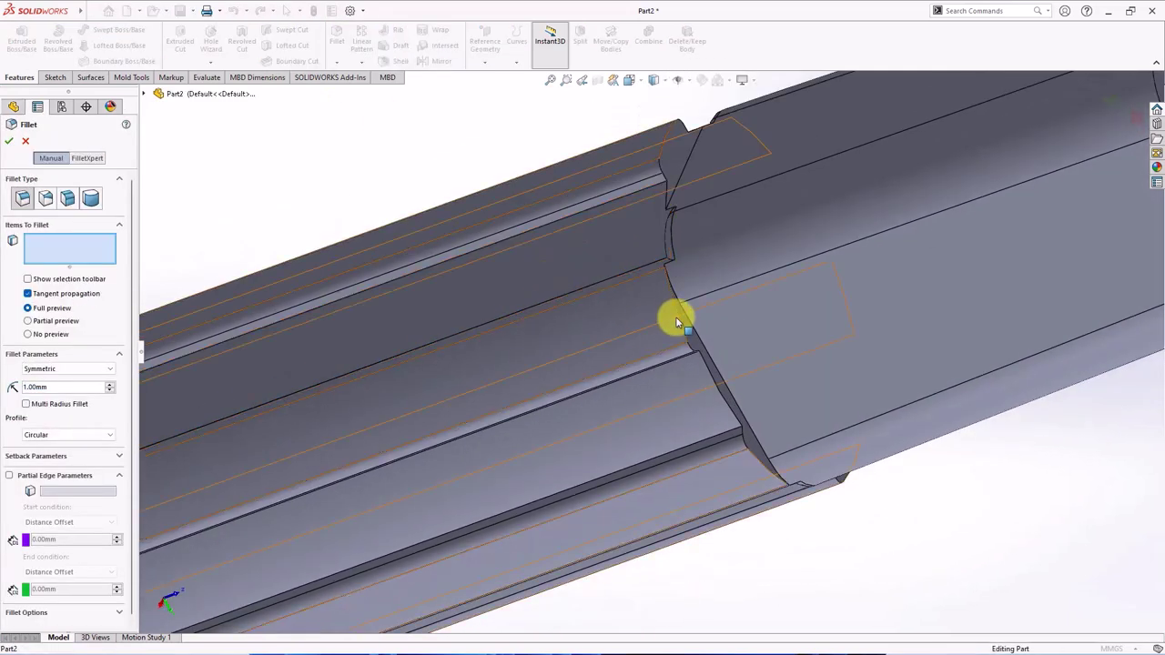
left_click(678, 323)
left_click(737, 409)
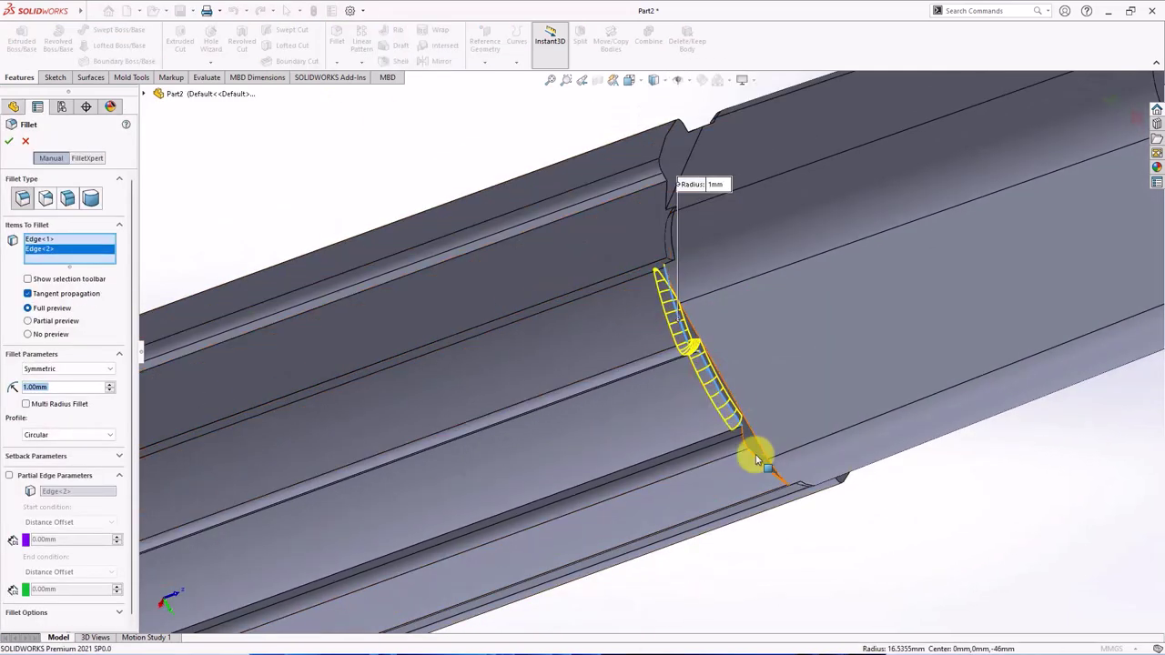
left_click(760, 457)
mouse_move(764, 460)
middle_mouse_down()
mouse_move(688, 242)
mouse_move(670, 300)
middle_mouse_up()
scroll(670, 299, "down", 3)
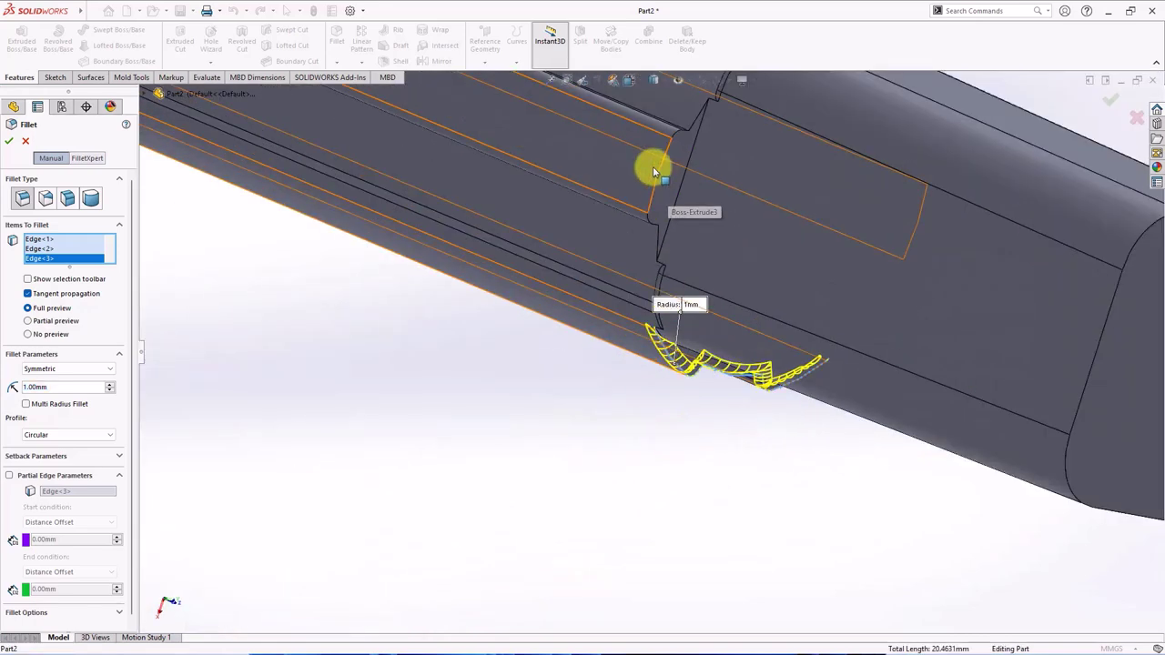
left_click(659, 212)
left_click(673, 180)
left_click(688, 125)
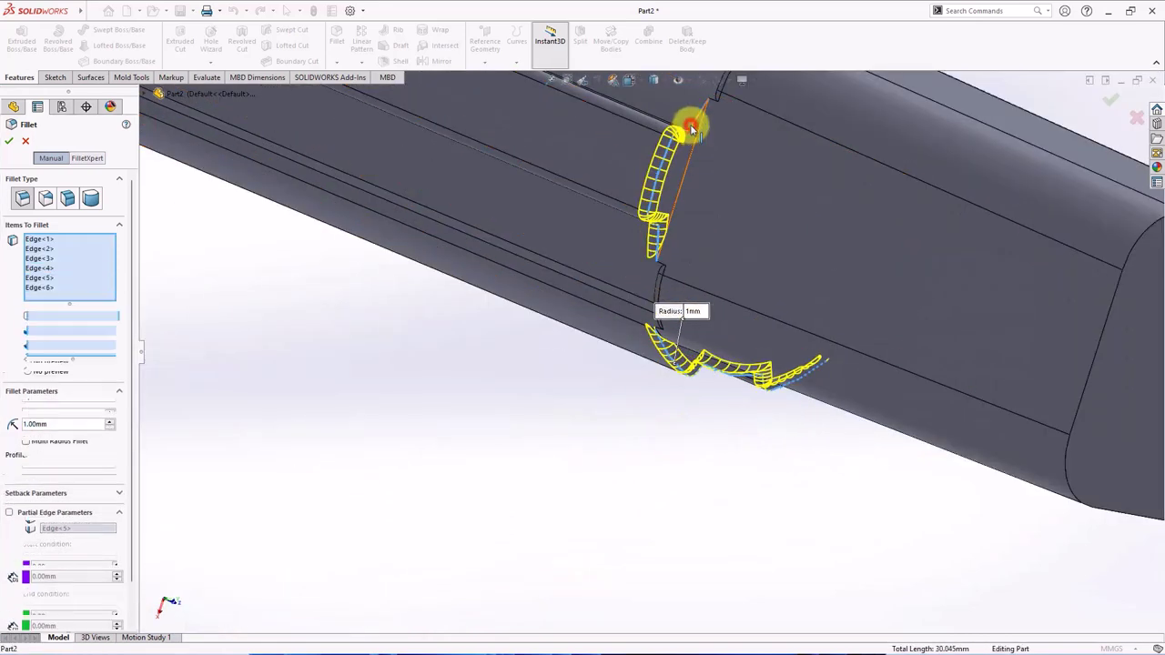
Step: Add the remaining six rib-end edges and confirm the twelve-edge fillet as Fillet7
mouse_move(689, 125)
middle_mouse_down()
mouse_move(667, 173)
mouse_move(780, 132)
mouse_move(780, 164)
mouse_move(987, 179)
middle_mouse_up()
left_click(750, 125)
left_click(846, 111)
left_click(987, 179)
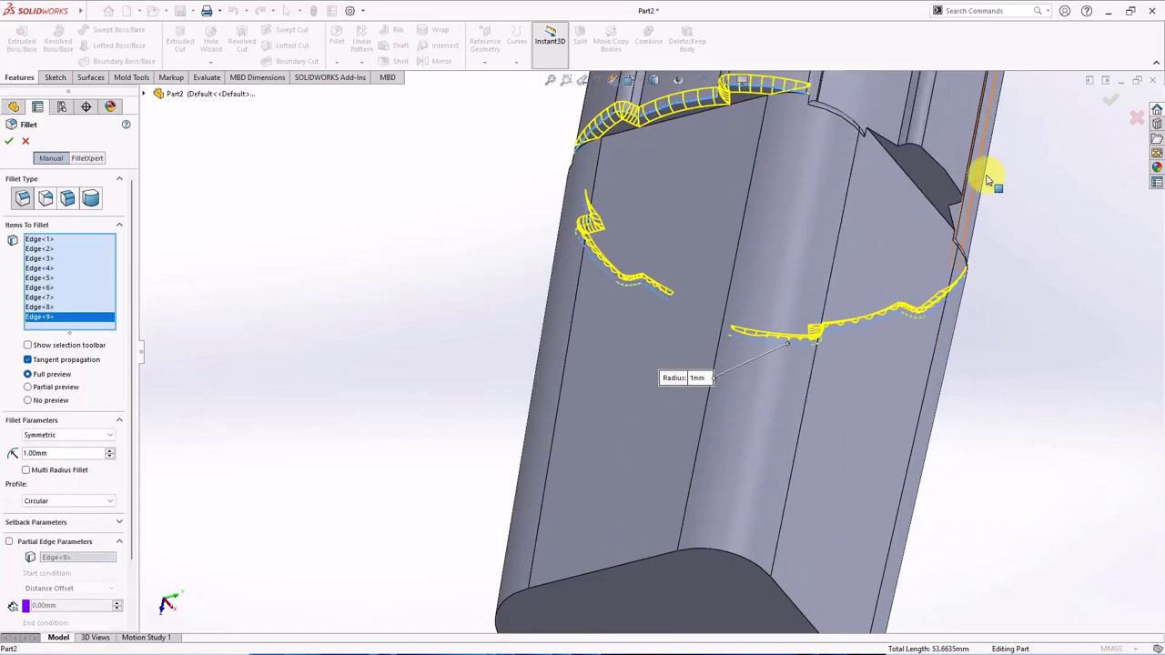
left_click(946, 175)
left_click(890, 143)
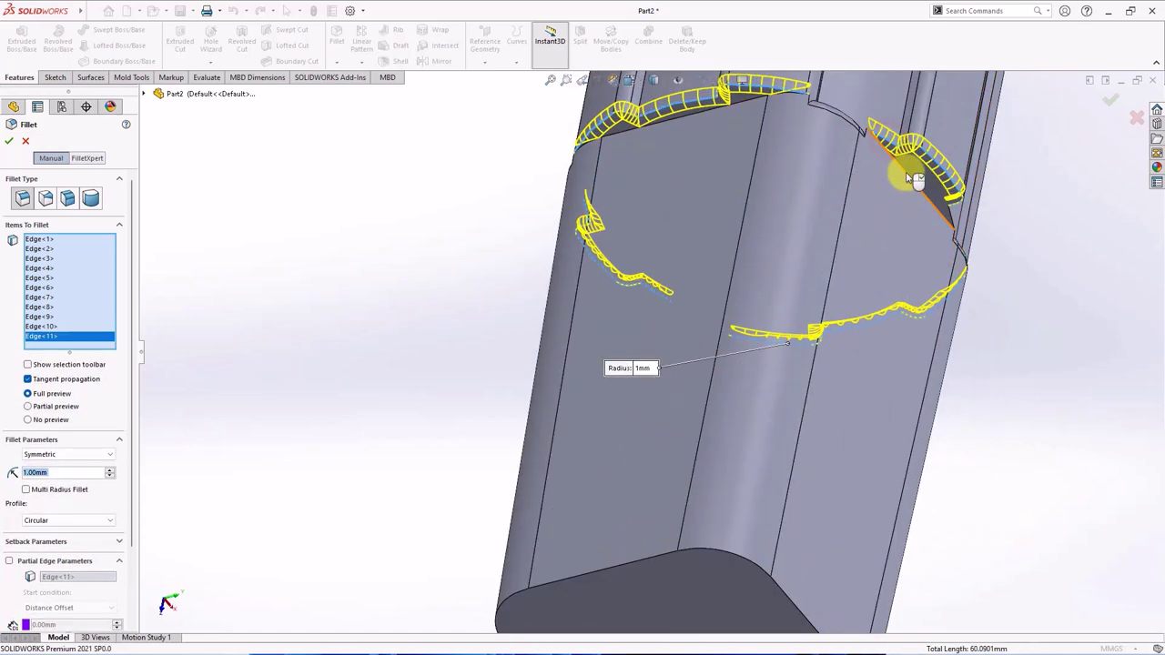
left_click(951, 216)
mouse_move(951, 216)
middle_mouse_down()
mouse_move(821, 122)
mouse_move(1076, 147)
middle_mouse_up()
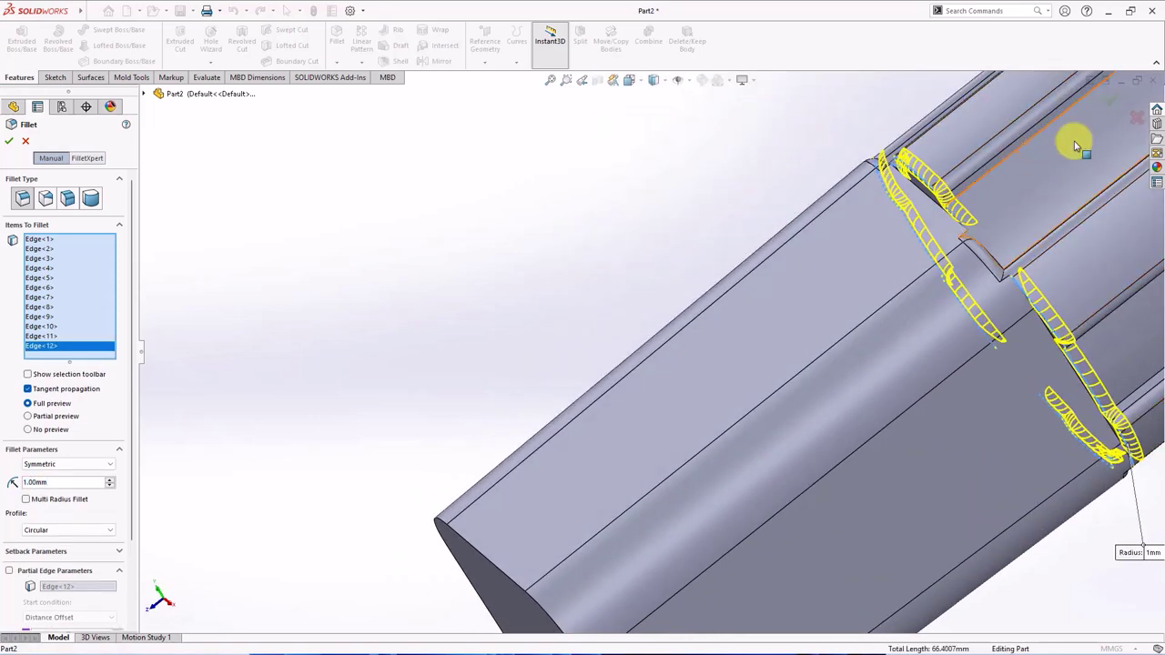
right_click(1105, 107)
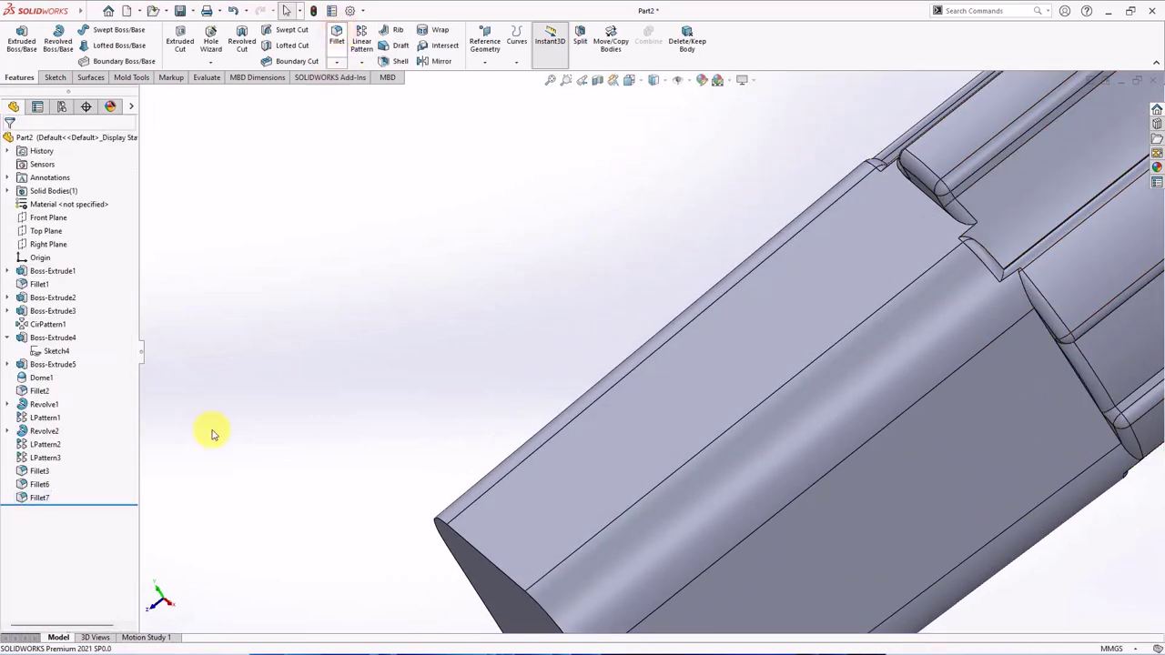
Step: Round the squared end face's edges with a 2.5 mm fillet as Fillet8
key("Return")
middle_click_drag(211, 434, 616, 304)
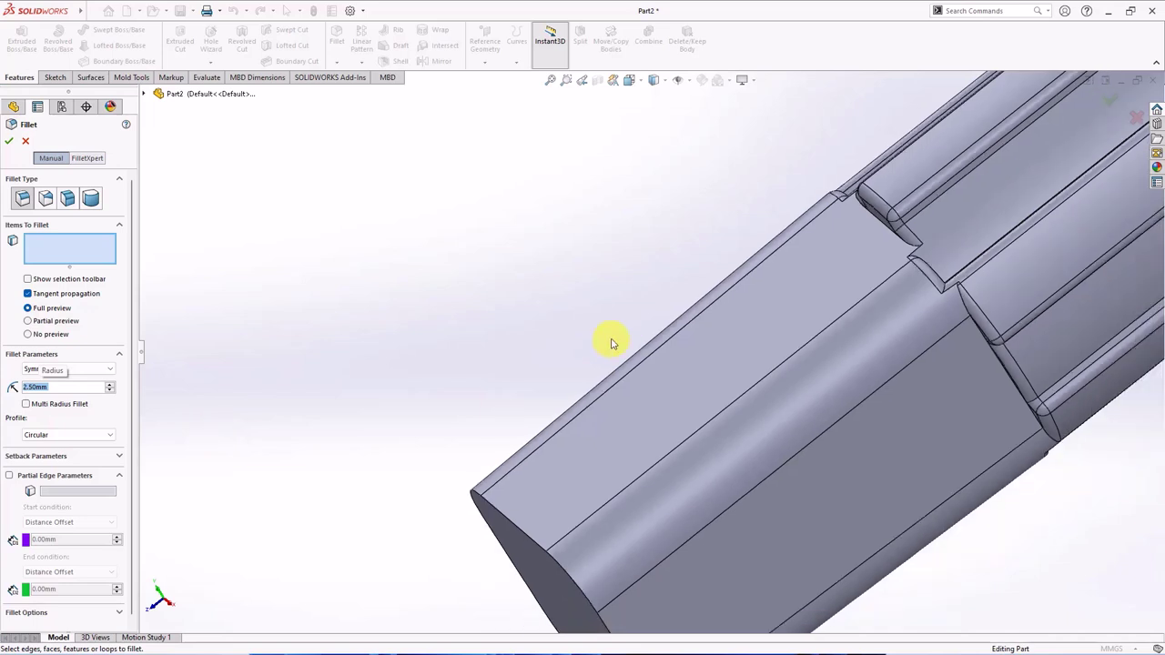
left_click(636, 380)
right_click(636, 380)
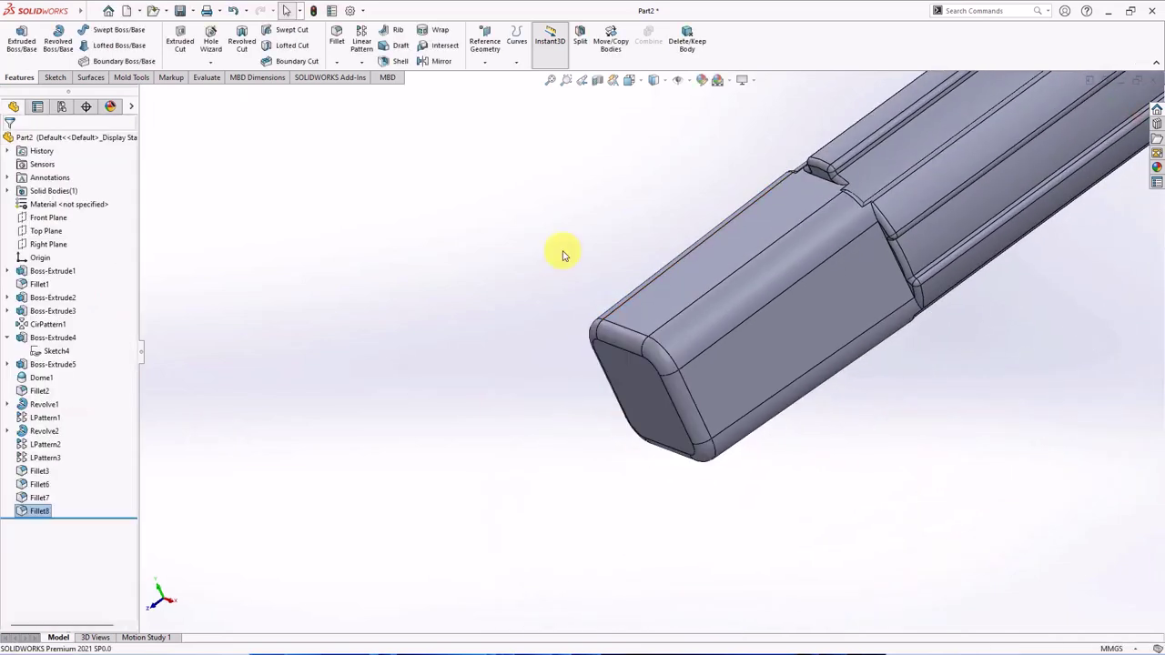
Step: Zoom out, pan and orbit to view the whole finished handle
scroll(560, 262, "up", 3)
scroll(560, 262, "up", 2)
middle_click_drag(584, 273, 368, 383, "ctrl")
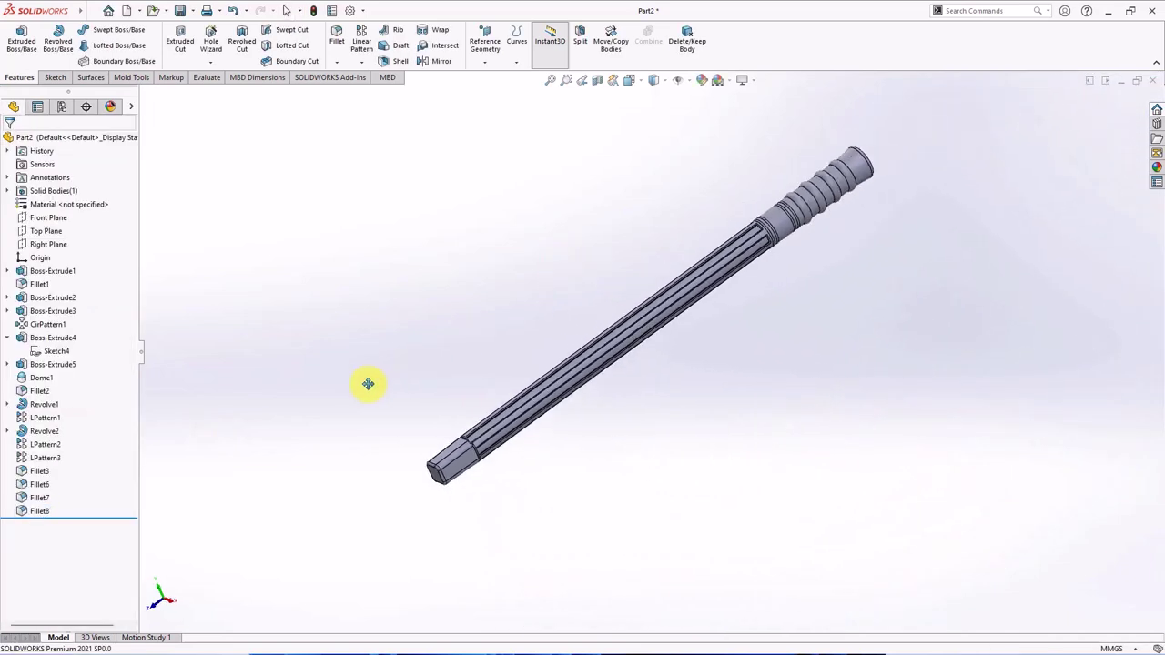
mouse_move(721, 408)
middle_mouse_down()
mouse_move(734, 390)
mouse_move(832, 356)
mouse_move(795, 372)
mouse_move(1004, 310)
mouse_move(689, 252)
mouse_move(816, 249)
mouse_move(781, 323)
middle_mouse_up()
scroll(780, 323, "down", 3)
scroll(798, 304, "up", 3)
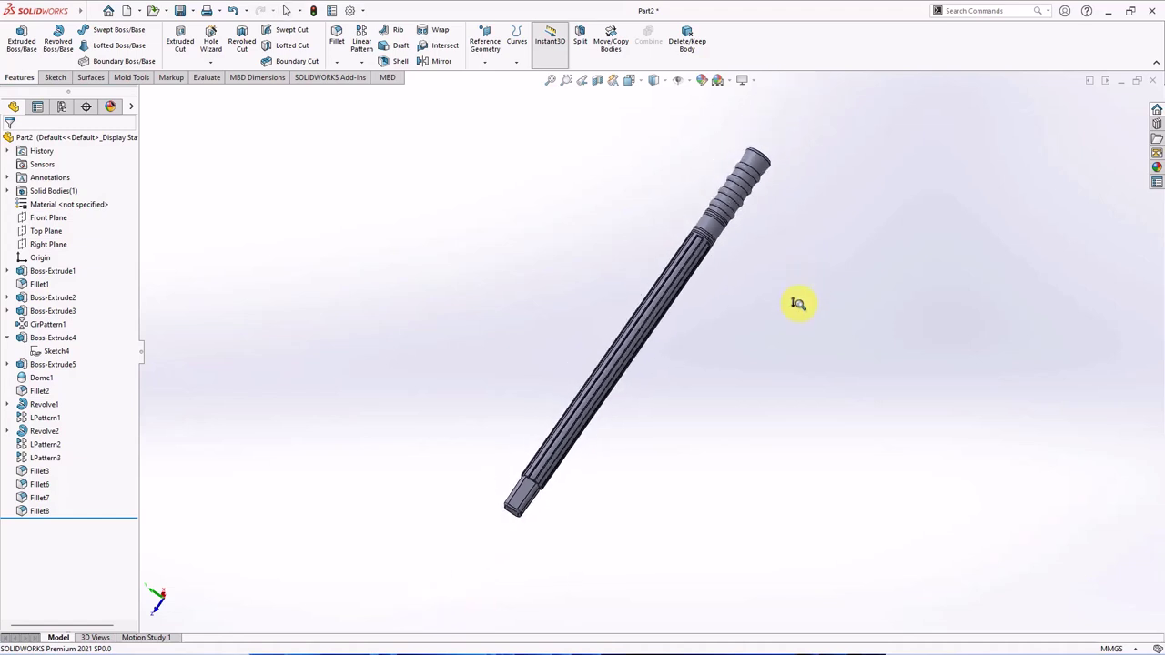
scroll(684, 355, "up", 1)
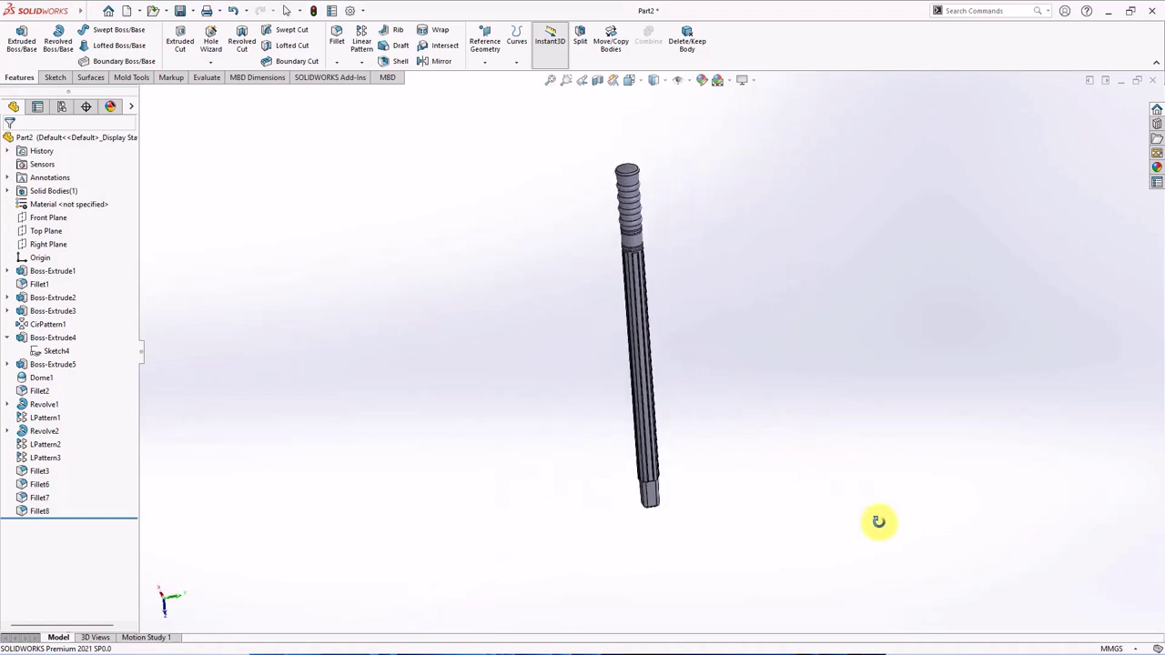